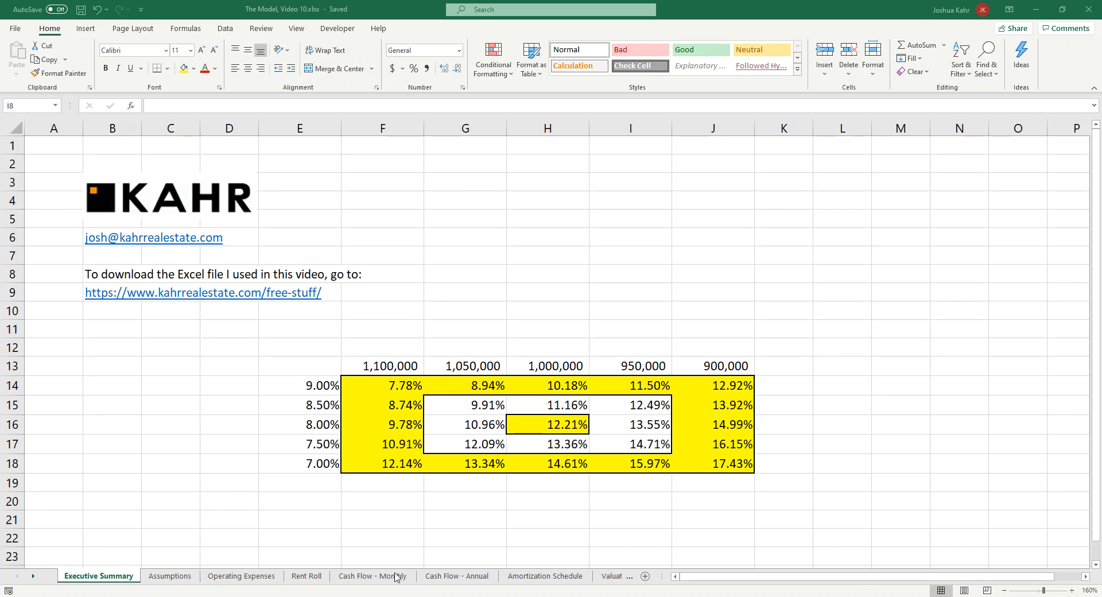
Step: Open the Operating Expenses sheet and inspect the row index argument of the HLOOKUP formula in E25
{"action": "left_click", "coordinate": [251, 579]}
{"action": "left_click", "coordinate": [241, 576]}
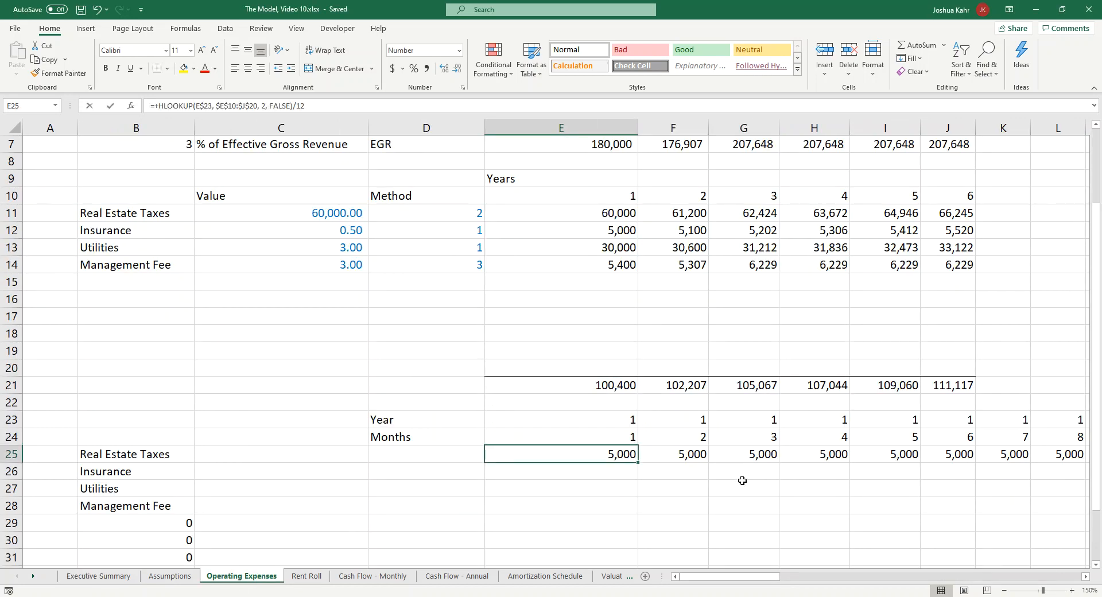
{"action": "key", "text": "F2"}
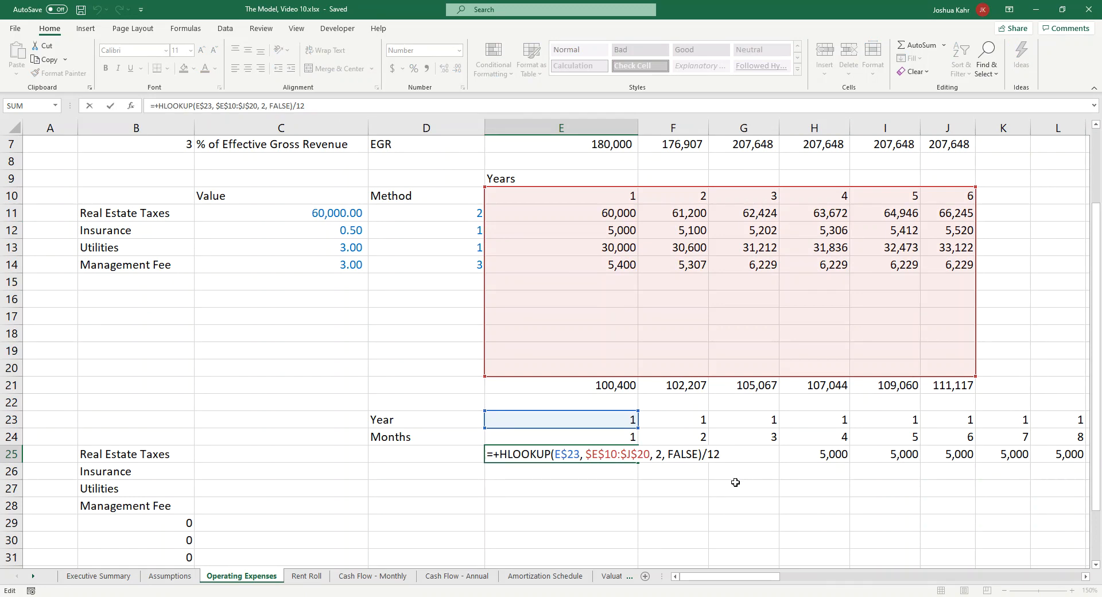
{"action": "double_click", "coordinate": [659, 454]}
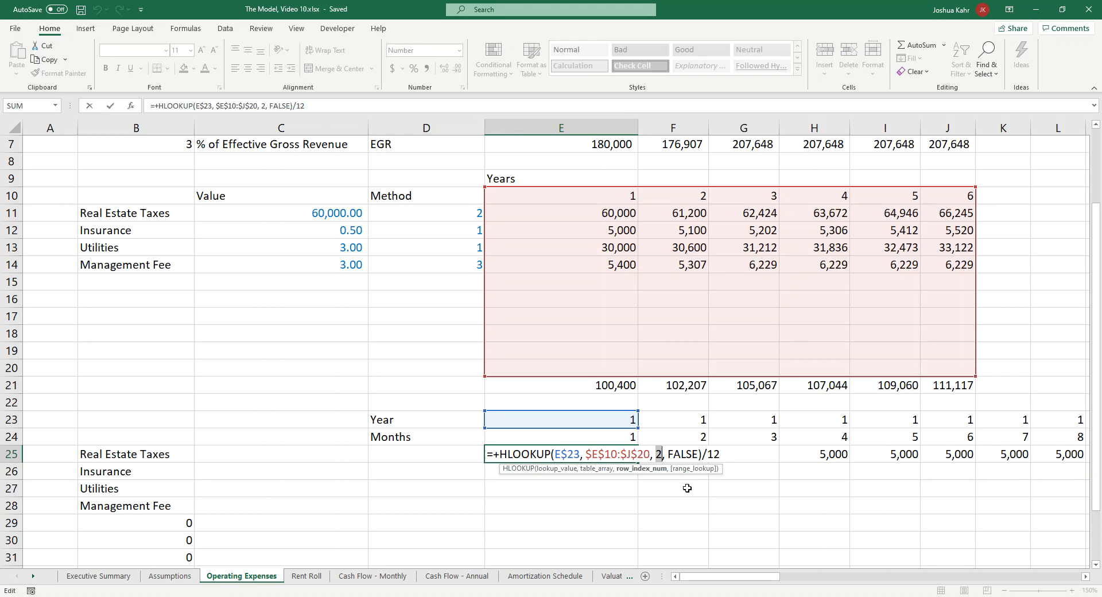
Step: Replace the HLOOKUP function in E25 with the start of an INDEX function, keeping the division by 12
{"action": "left_click_drag", "start_coordinate": [698, 453], "coordinate": [494, 453]}
{"action": "type", "text": "index"}
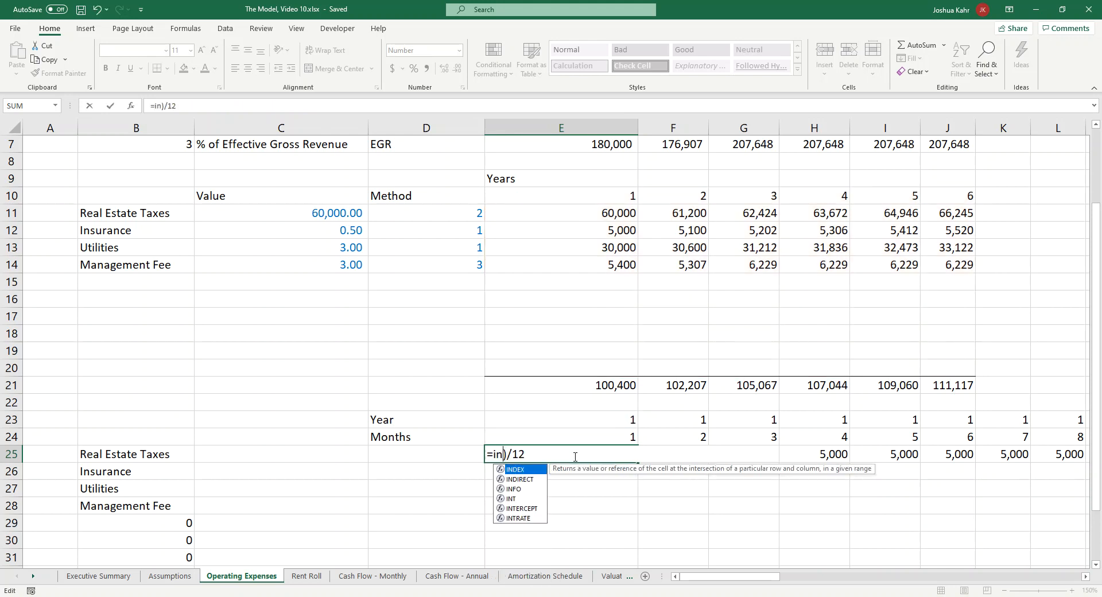
{"action": "type", "text": "*ma"}
{"action": "key", "text": "BackSpace"}
{"action": "key", "text": "BackSpace"}
{"action": "key", "text": "BackSpace"}
{"action": "key", "text": "BackSpace"}
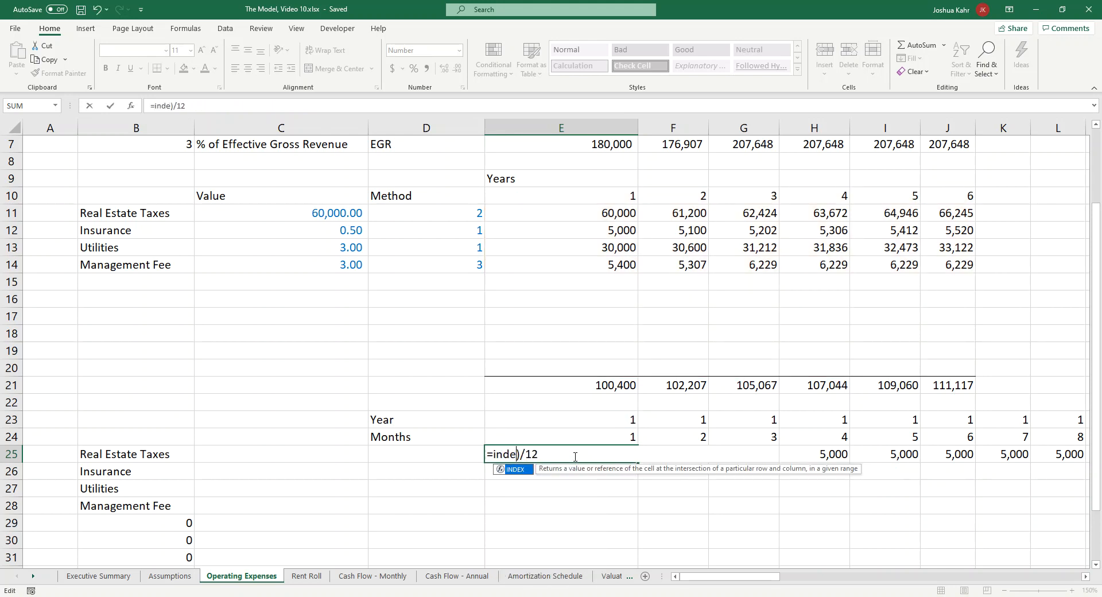
{"action": "type", "text": "x(match"}
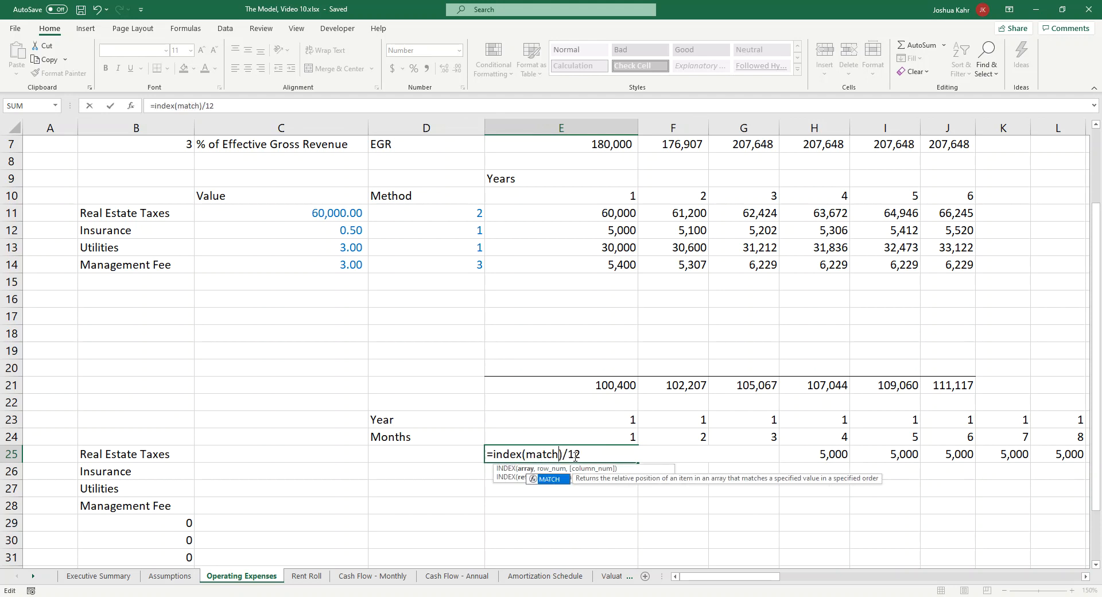
{"action": "type", "text": "("}
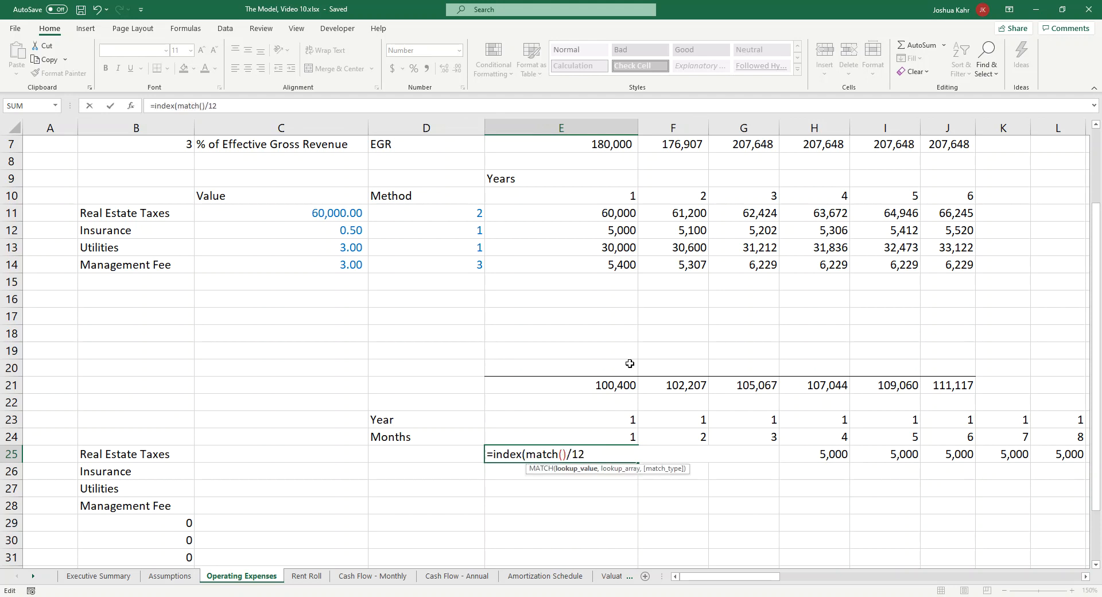
{"action": "left_click", "coordinate": [609, 426]}
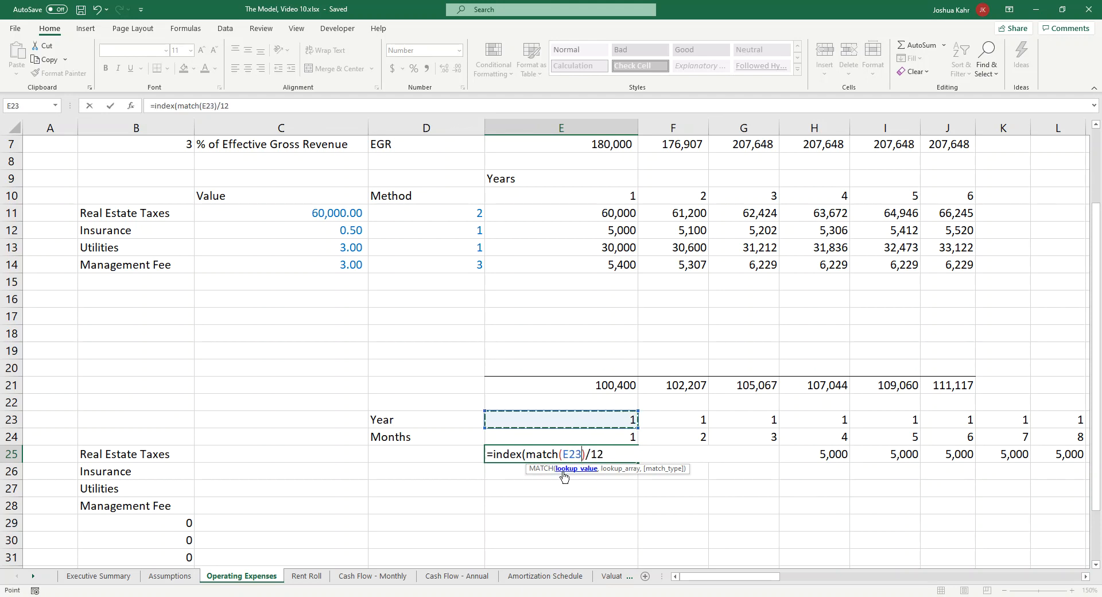
{"action": "left_click", "coordinate": [527, 455]}
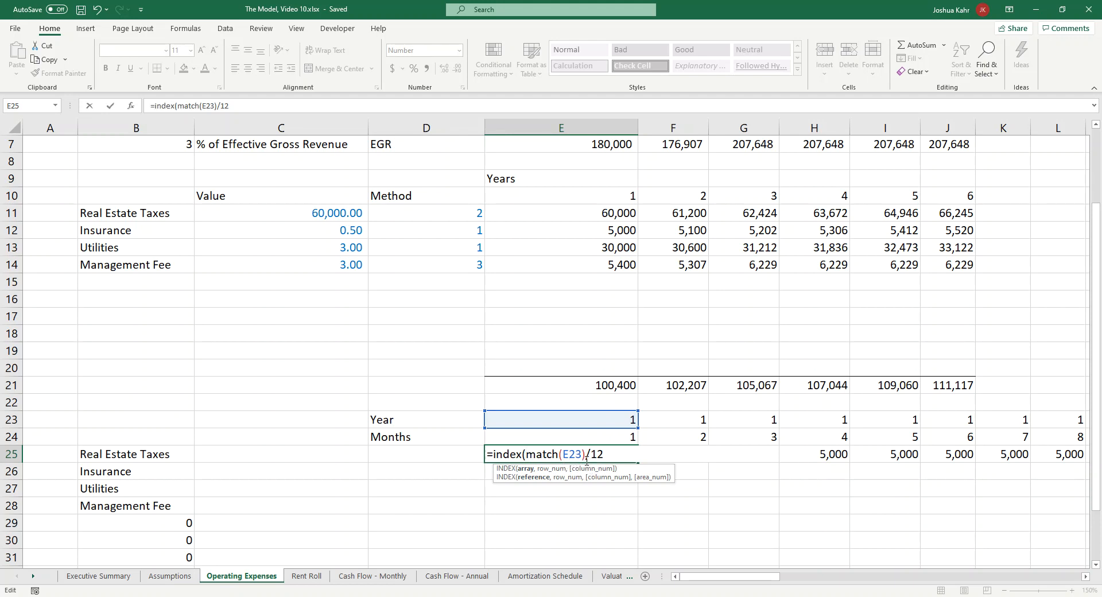
{"action": "left_click_drag", "start_coordinate": [526, 454], "coordinate": [586, 454]}
{"action": "key", "text": "ctrl+x"}
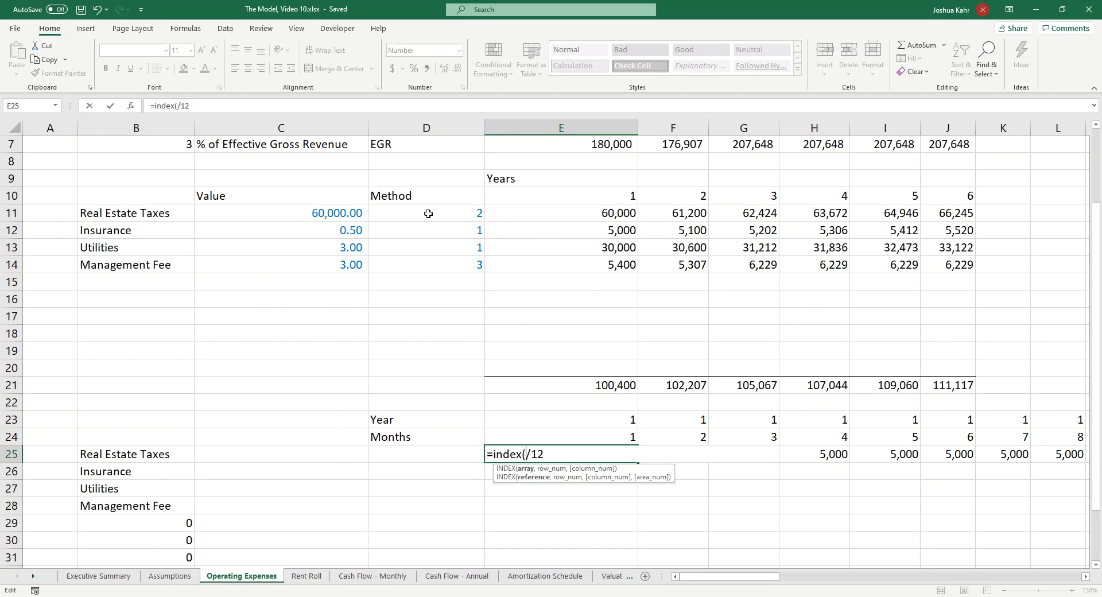
Step: Set the INDEX array in E25 to the yearly expense amounts as the absolute range $E$11:$J$20
{"action": "left_click_drag", "start_coordinate": [570, 216], "coordinate": [952, 365]}
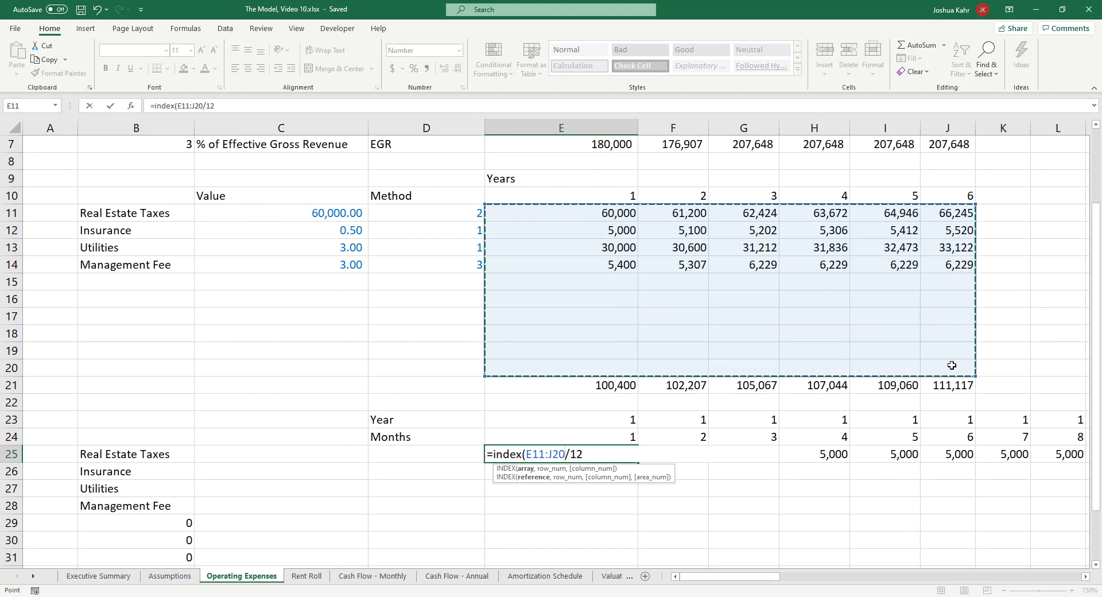
{"action": "key", "text": "F4"}
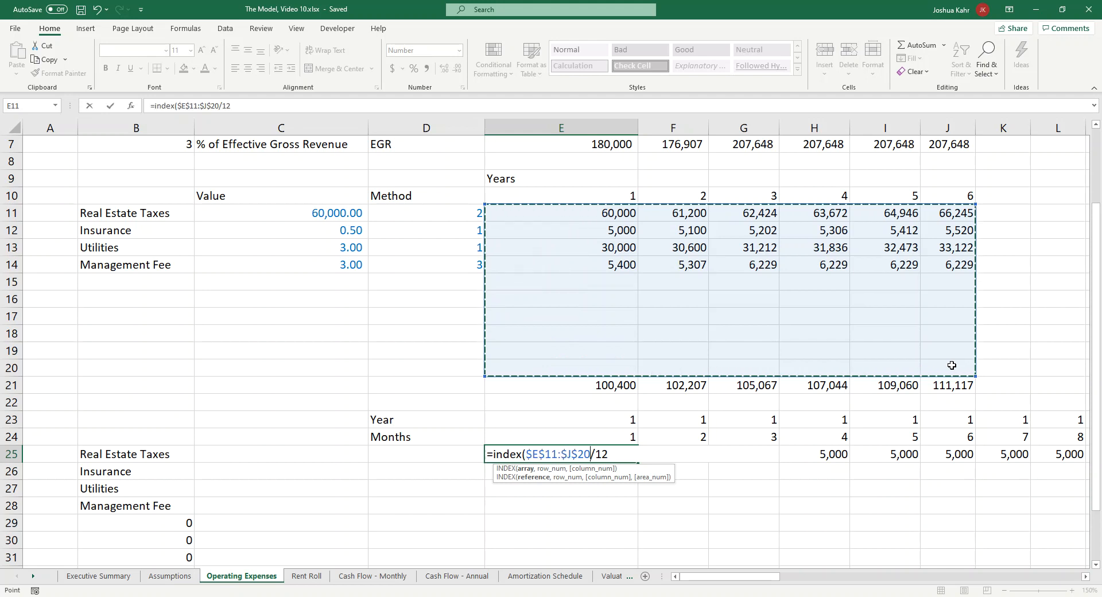
{"action": "type", "text": ","}
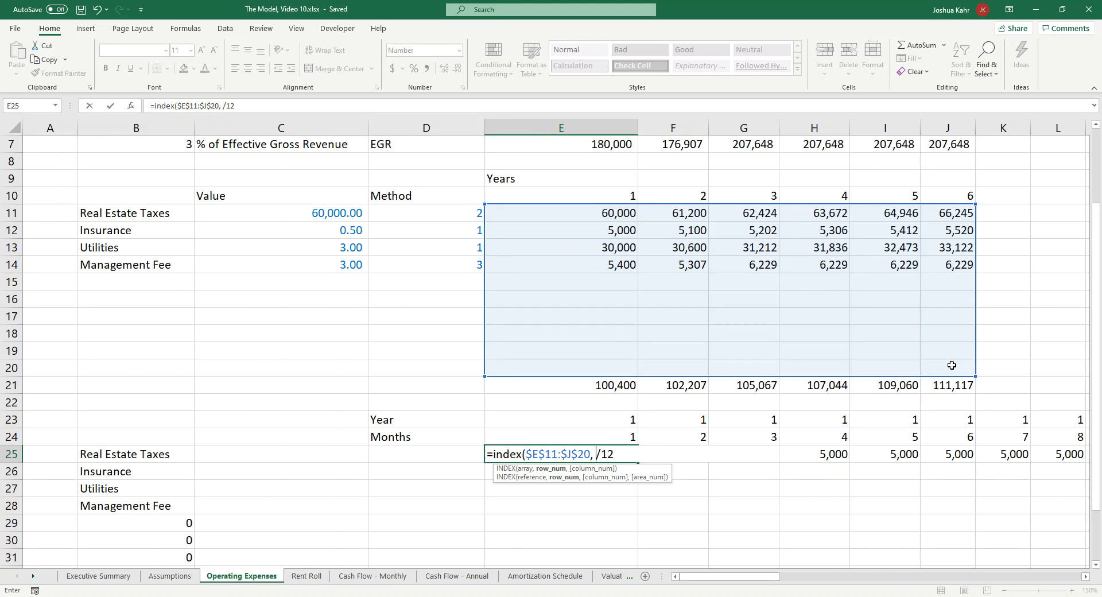
Step: Add the row argument MATCH(B25, $B$11:$B$20, 0) to look up the expense name with an exact match
{"action": "type", "text": "match("}
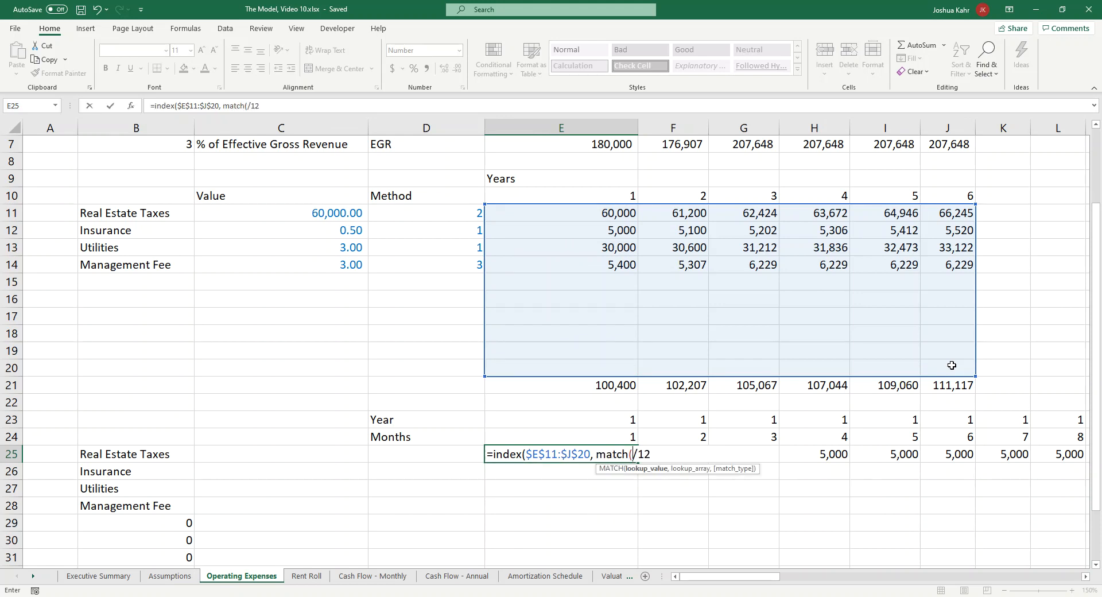
{"action": "left_click", "coordinate": [136, 458]}
{"action": "type", "text": ","}
{"action": "left_click_drag", "start_coordinate": [138, 220], "coordinate": [182, 369]}
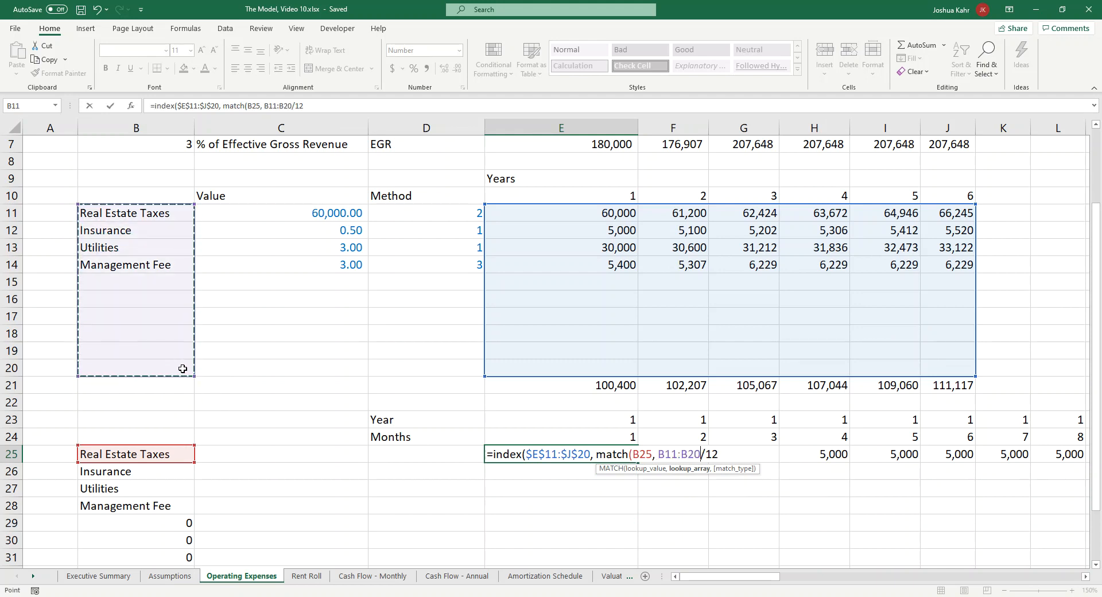
{"action": "key", "text": "F4"}
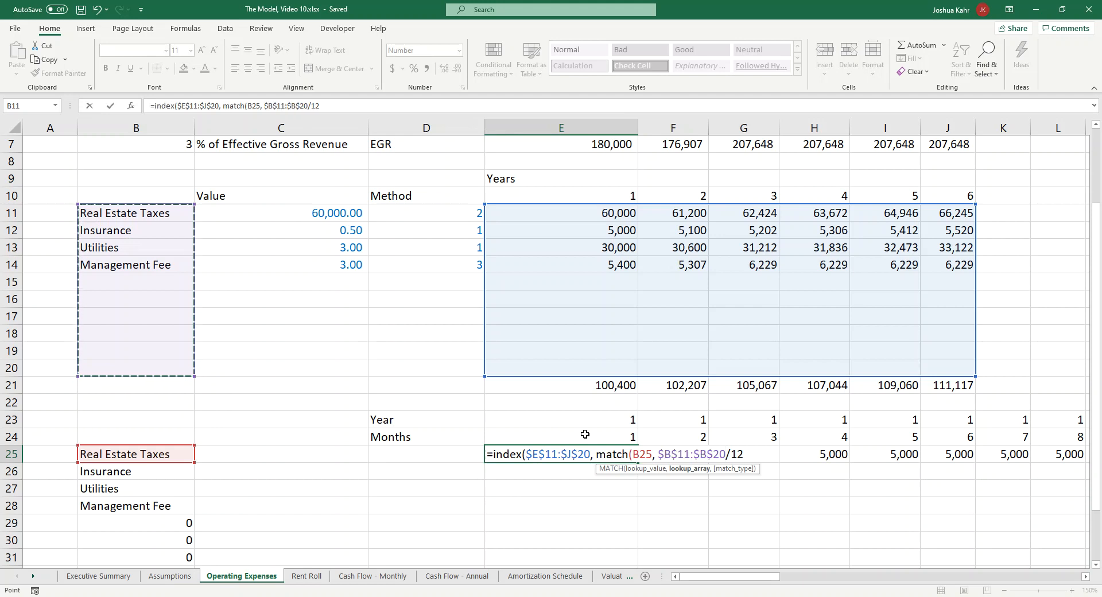
{"action": "type", "text": ", "}
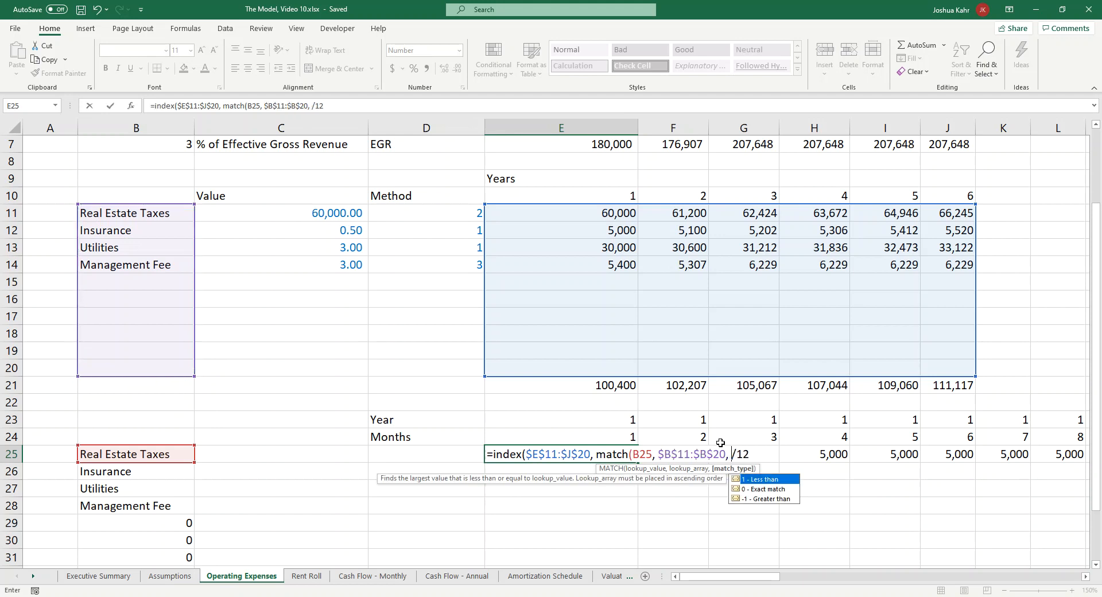
{"action": "type", "text": "0"}
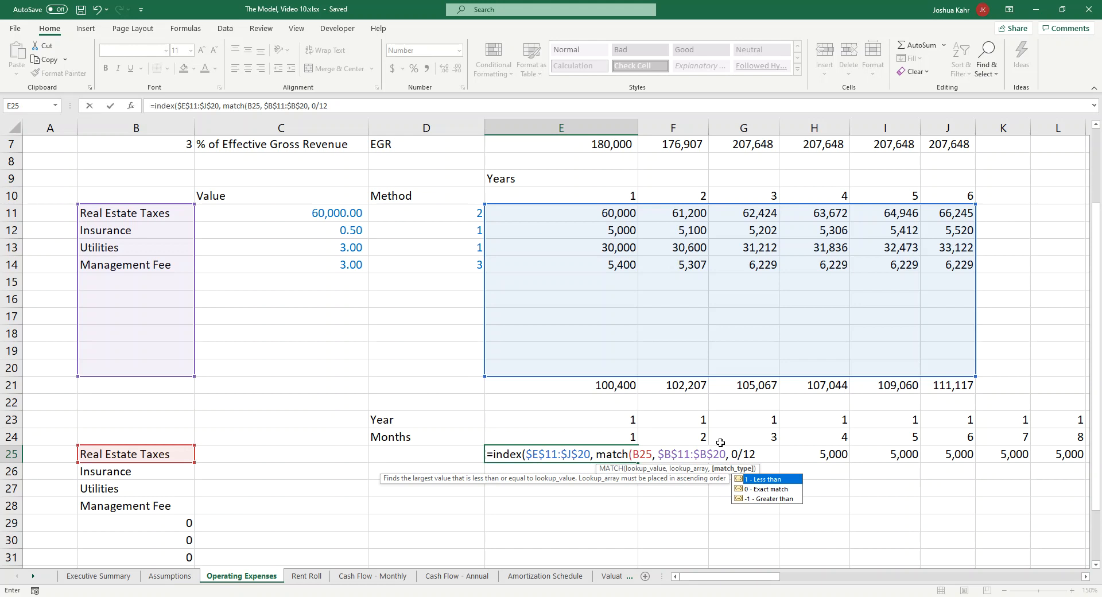
{"action": "type", "text": "), "}
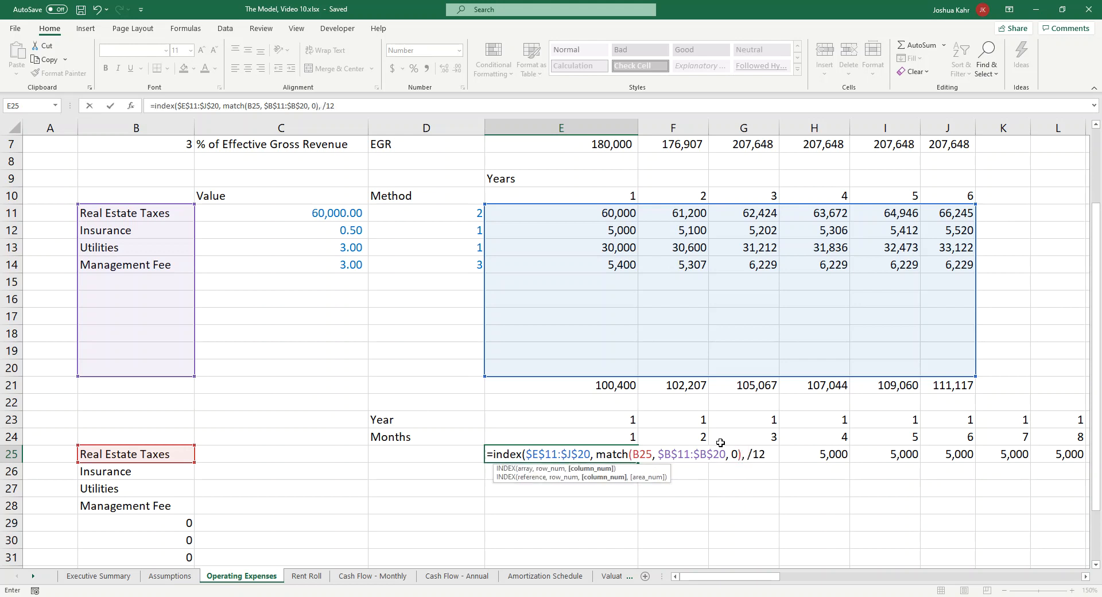
Step: Add the column argument MATCH(E23, $E$10:$J$10, 0) and enter the formula, accepting Excel's suggested correction
{"action": "type", "text": "match("}
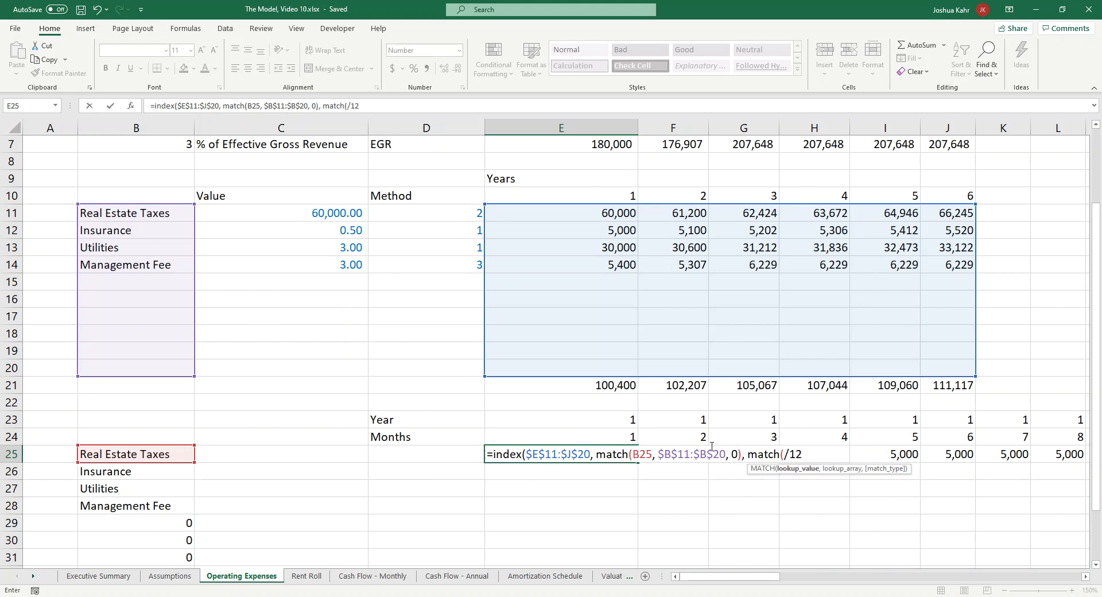
{"action": "left_click", "coordinate": [612, 420]}
{"action": "type", "text": ","}
{"action": "left_click_drag", "start_coordinate": [603, 193], "coordinate": [964, 201]}
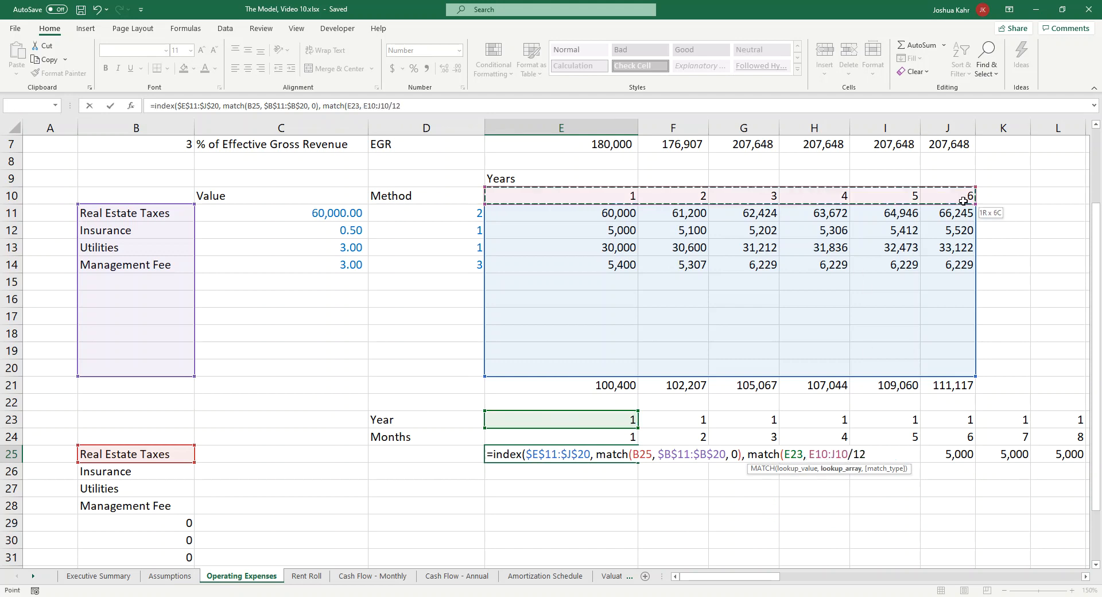
{"action": "key", "text": "F4"}
{"action": "type", "text": ", "}
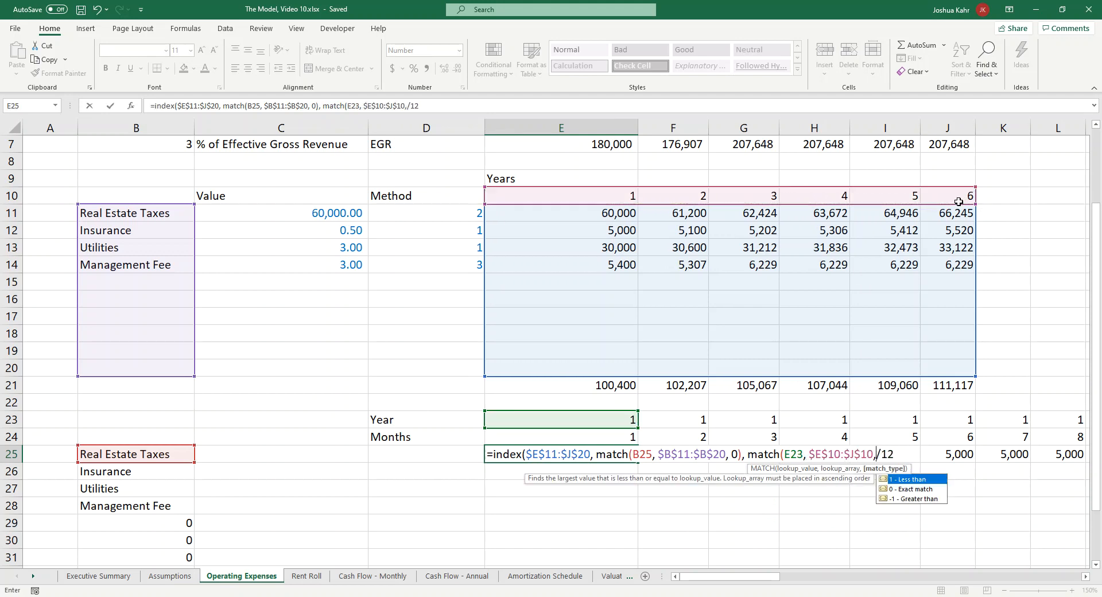
{"action": "type", "text": "0)"}
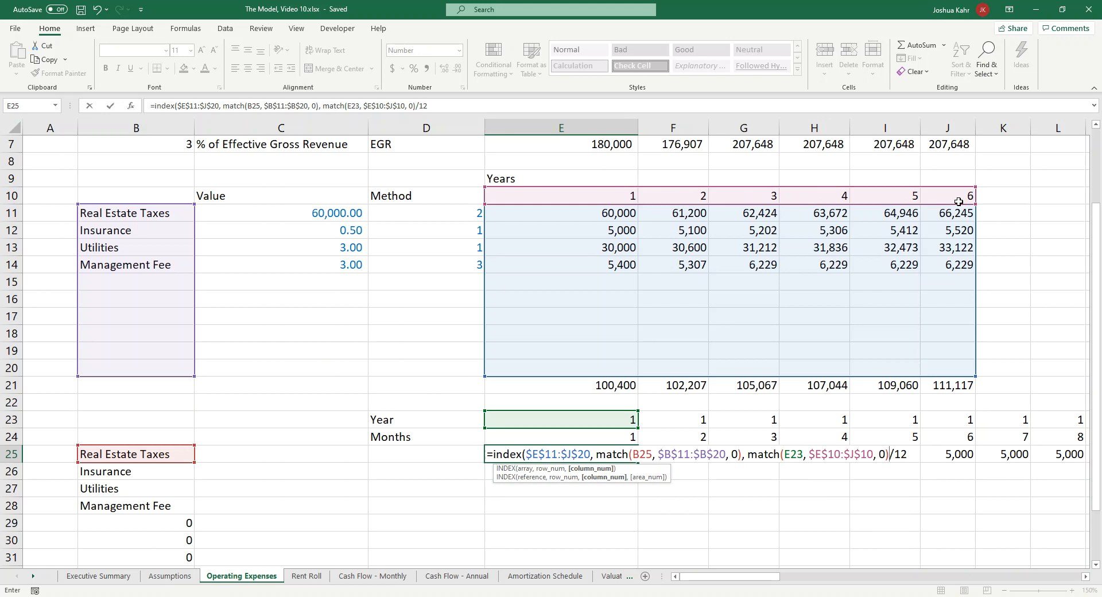
{"action": "key", "text": "Return"}
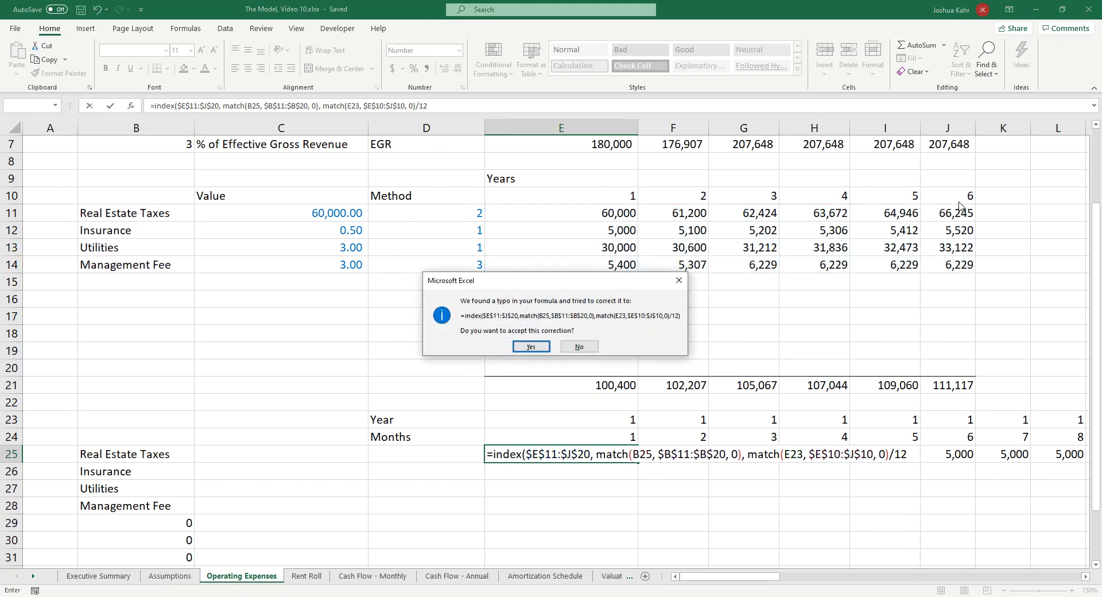
{"action": "key", "text": "Return"}
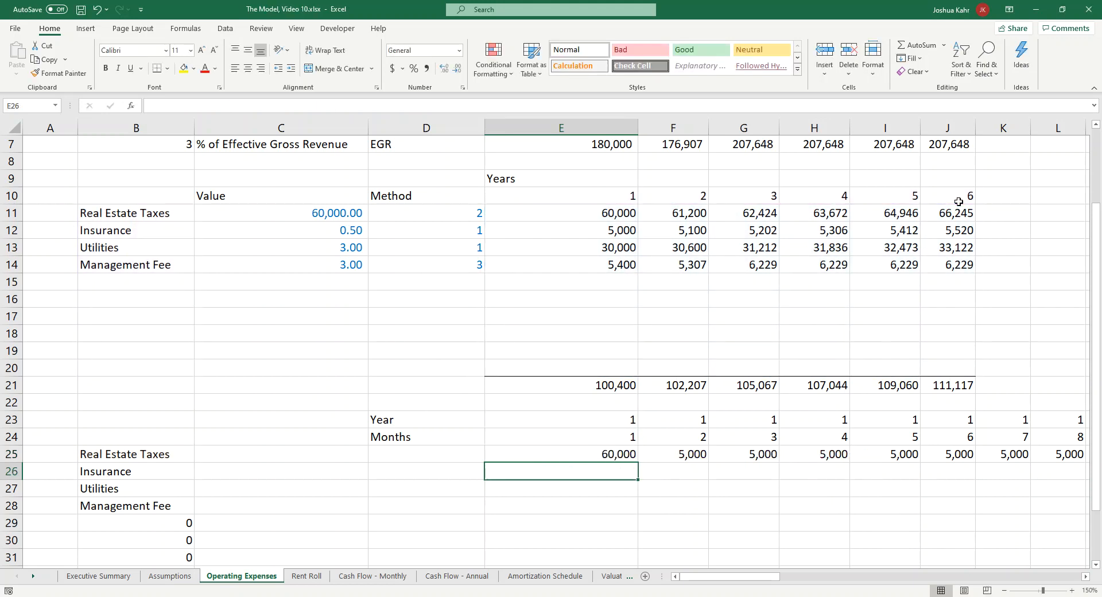
Step: Correct the parentheses in E25 so that INDEX closes before the division by 12
{"action": "key", "text": "Up"}
{"action": "key", "text": "F2"}
{"action": "key", "text": "Left"}
{"action": "key", "text": "Left"}
{"action": "key", "text": "Left"}
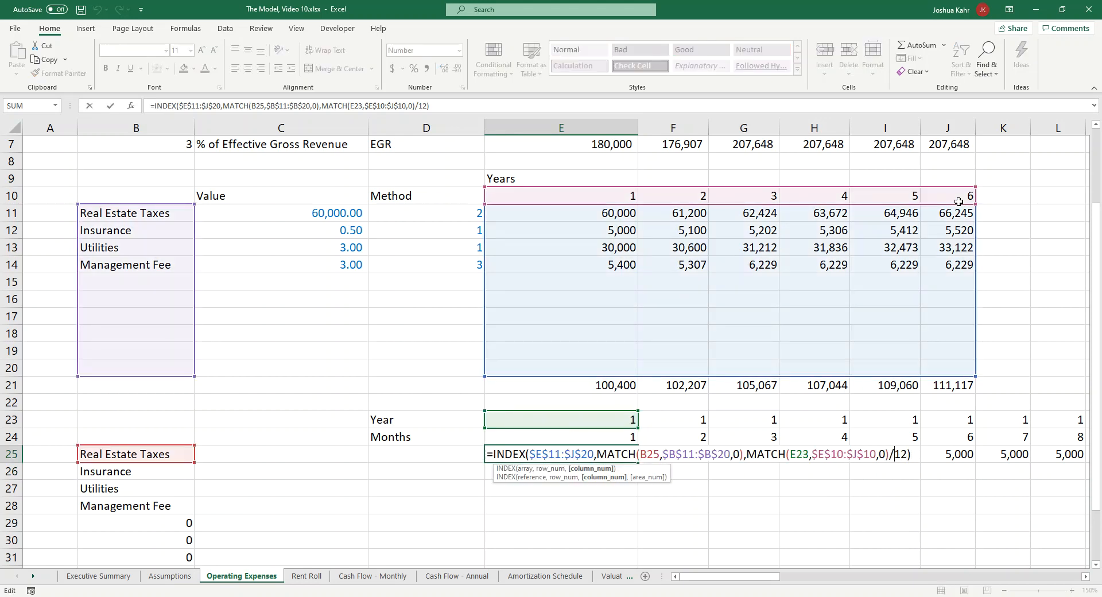
{"action": "type", "text": ")"}
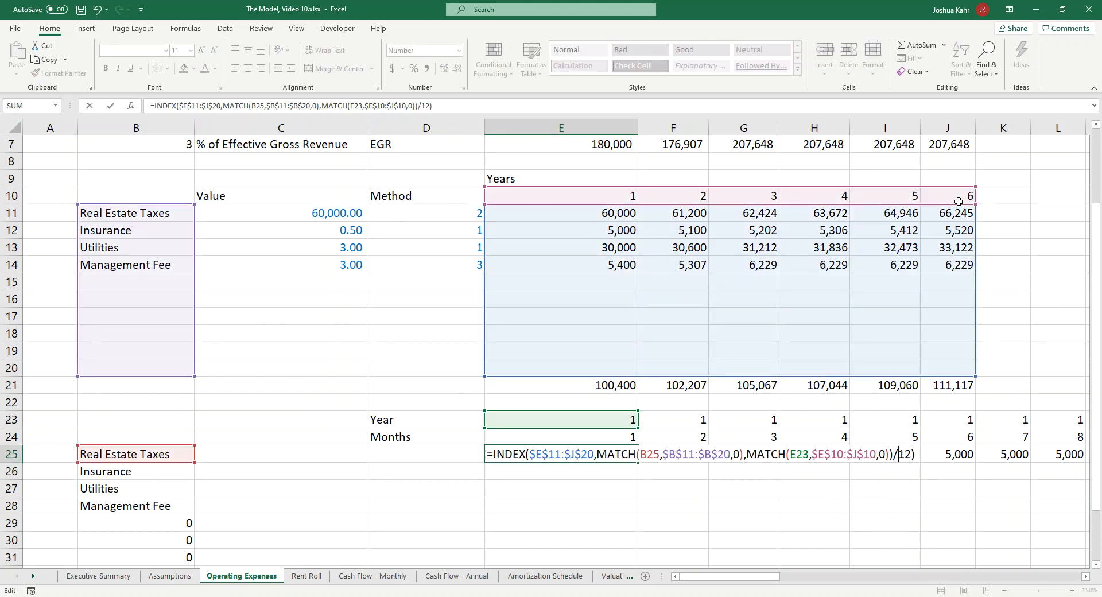
{"action": "key", "text": "Delete"}
{"action": "key", "text": "ctrl+Return"}
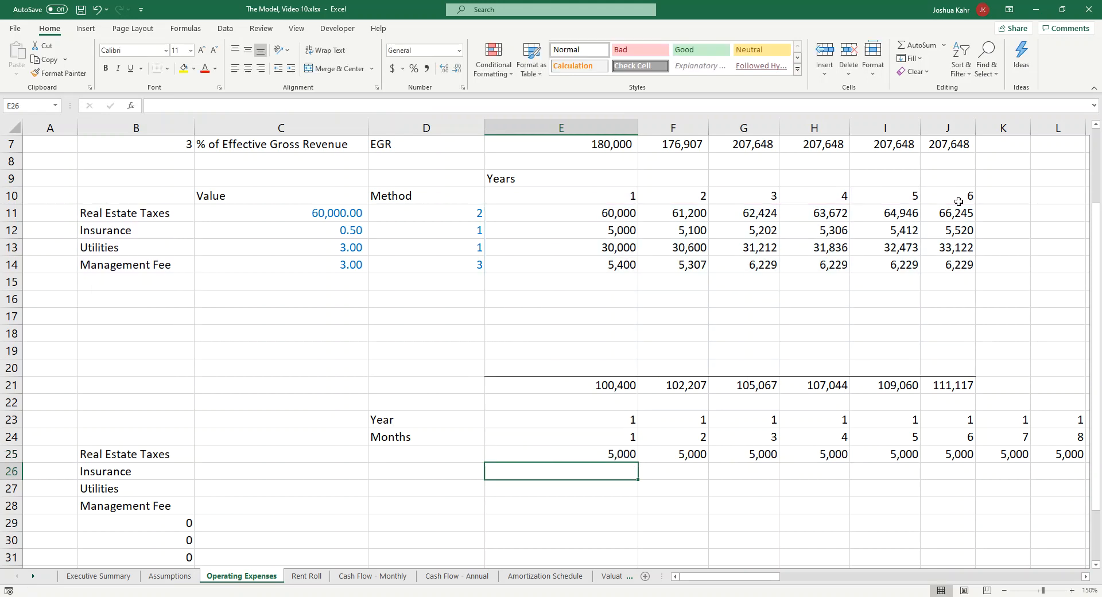
Step: Clear the old monthly Real Estate Taxes formulas in row 25 from F25 onward
{"action": "key", "text": "Right"}
{"action": "key", "text": "Left"}
{"action": "key", "text": "Right"}
{"action": "key", "text": "ctrl+shift+Right"}
{"action": "key", "text": "Delete"}
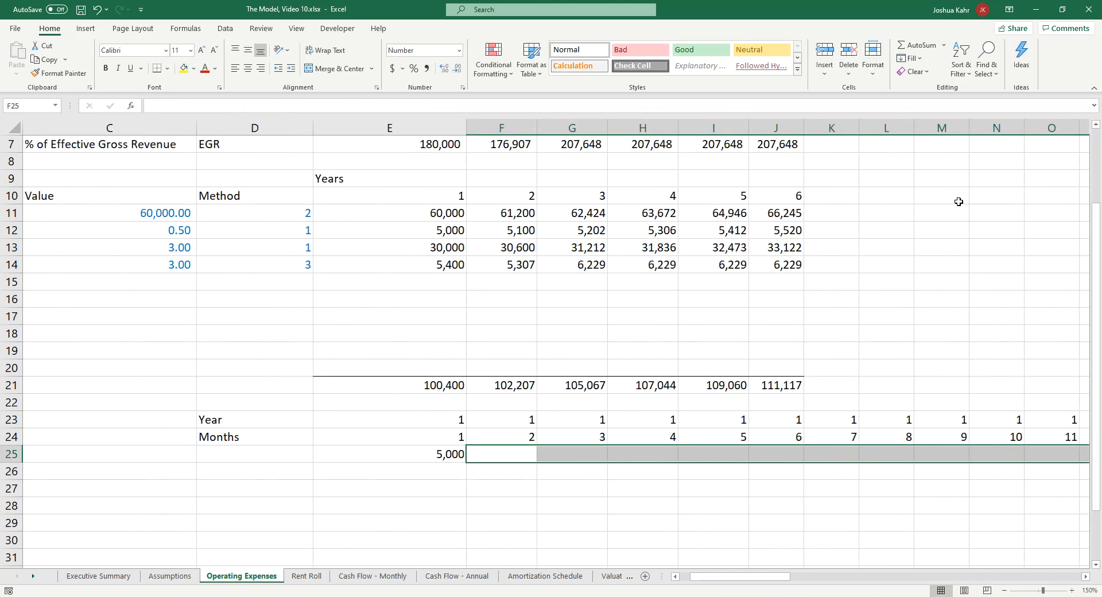
Step: Review the ranges in E25's INDEX/MATCH formula and lock the column of the expense-name lookup reference as $B25
{"action": "key", "text": "Left"}
{"action": "key", "text": "Left"}
{"action": "key", "text": "Left"}
{"action": "key", "text": "Left"}
{"action": "key", "text": "Left"}
{"action": "key", "text": "Right"}
{"action": "key", "text": "Right"}
{"action": "key", "text": "Right"}
{"action": "key", "text": "Right"}
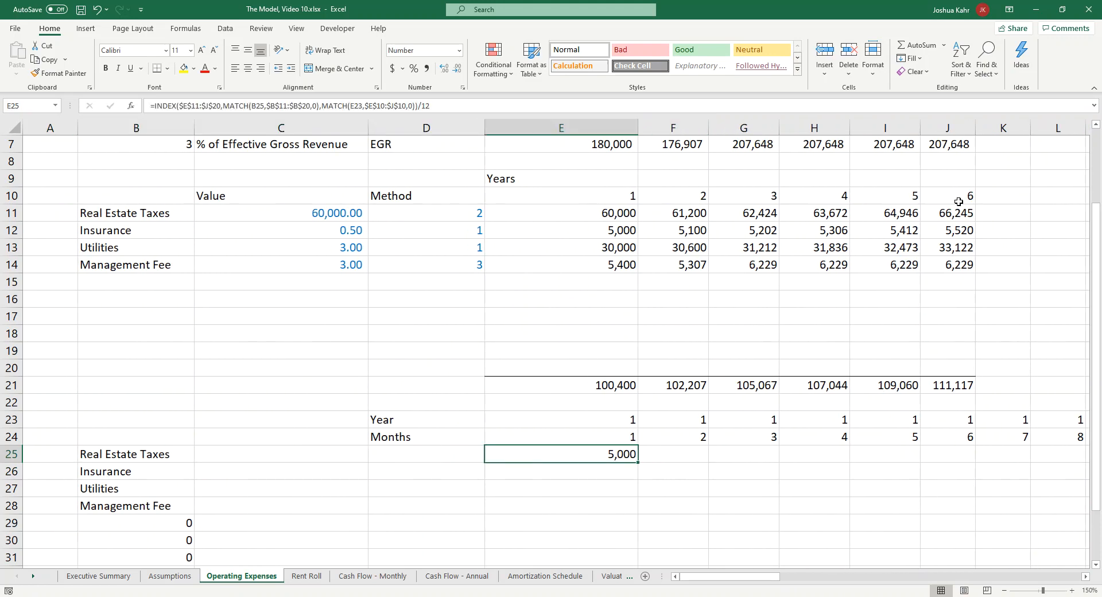
{"action": "key", "text": "F2"}
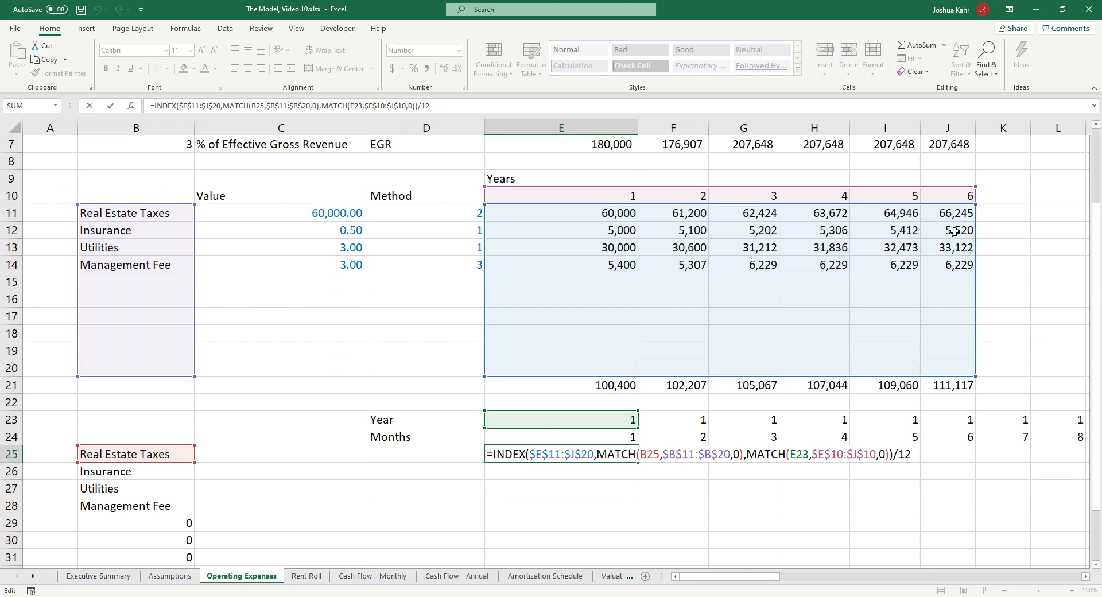
{"action": "left_click", "coordinate": [586, 456]}
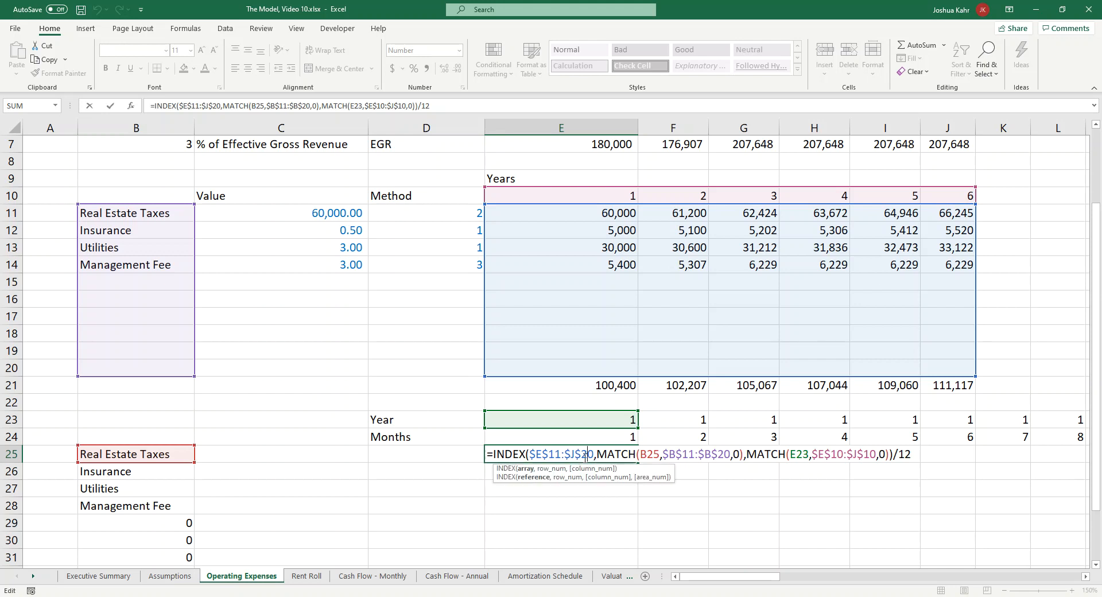
{"action": "left_click", "coordinate": [694, 456]}
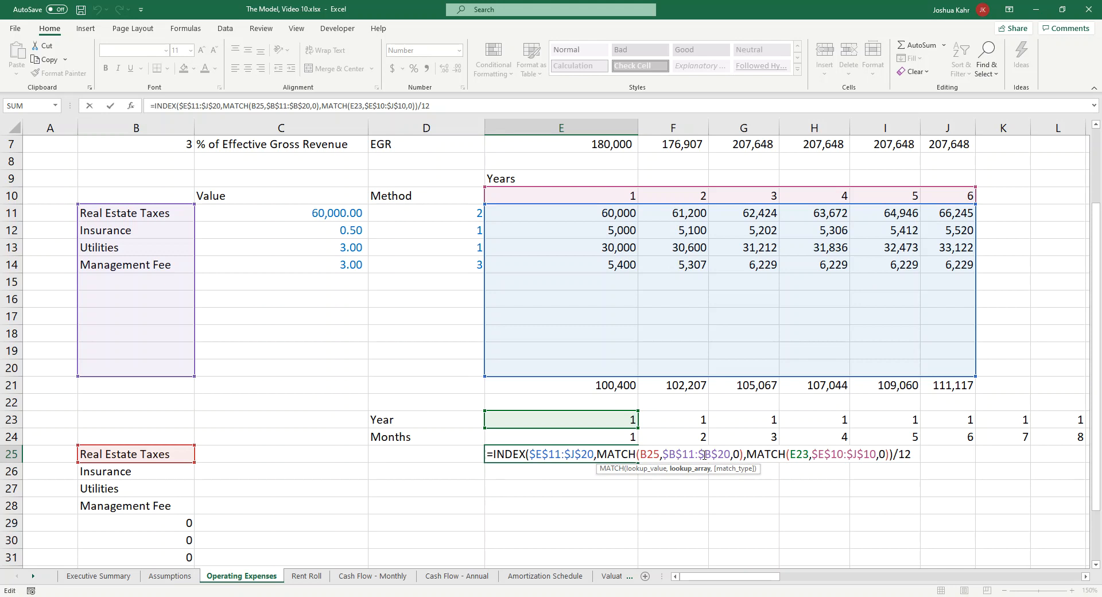
{"action": "left_click", "coordinate": [849, 462]}
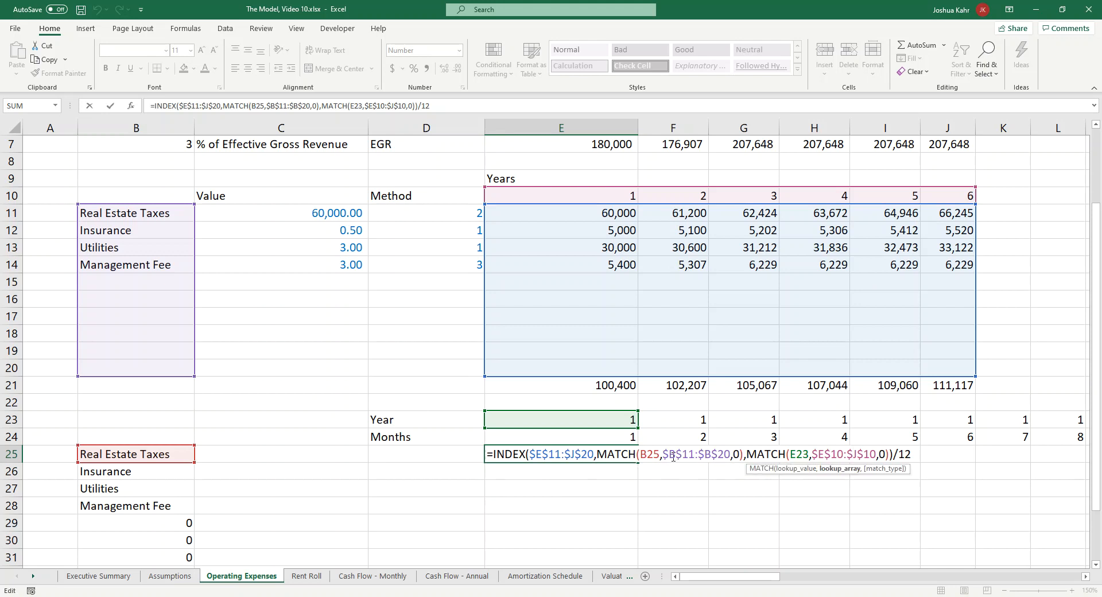
{"action": "left_click", "coordinate": [647, 456]}
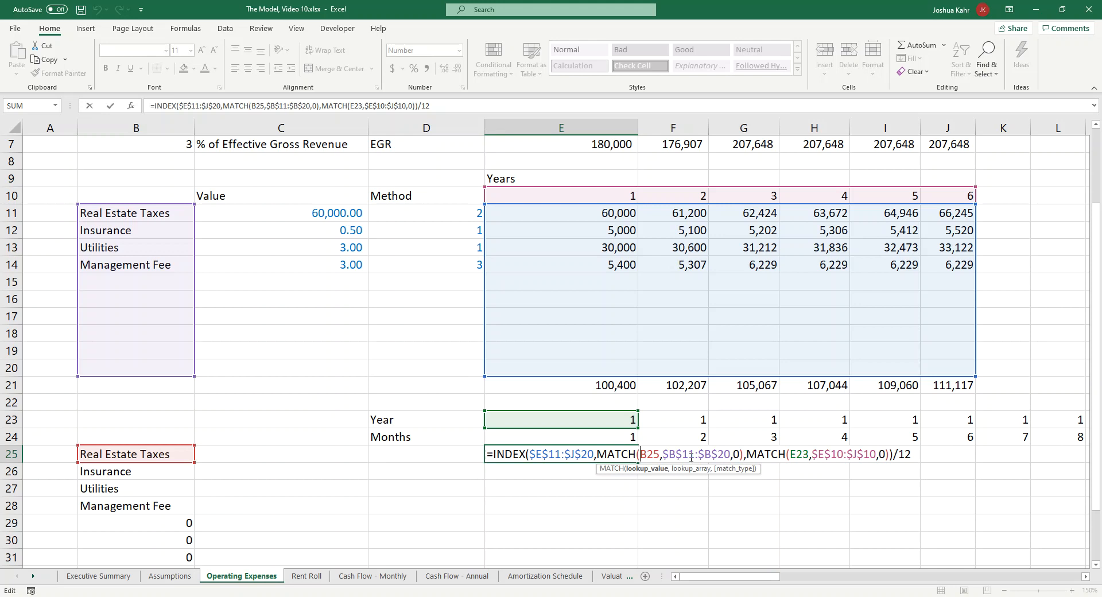
{"action": "type", "text": "$"}
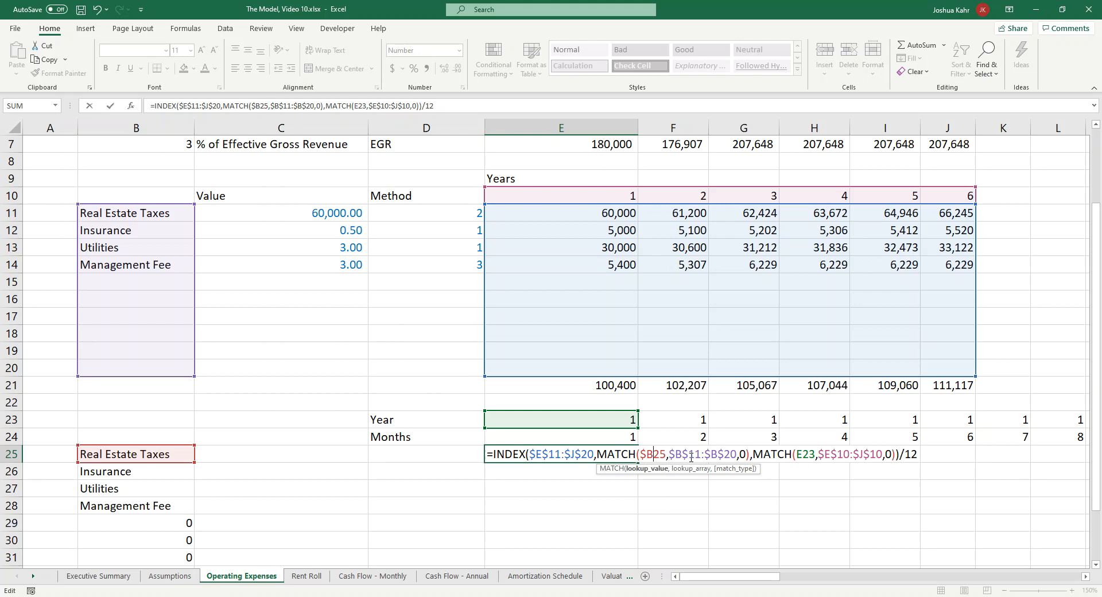
Step: Lock the row of the year lookup reference as E$23 in the second MATCH and enter the formula
{"action": "key", "text": "Right"}
{"action": "key", "text": "Right"}
{"action": "key", "text": "Right"}
{"action": "key", "text": "Right"}
{"action": "key", "text": "Right"}
{"action": "key", "text": "Right"}
{"action": "key", "text": "Right"}
{"action": "key", "text": "Right"}
{"action": "key", "text": "Right"}
{"action": "key", "text": "Right"}
{"action": "key", "text": "Right"}
{"action": "key", "text": "Right"}
{"action": "key", "text": "Right"}
{"action": "key", "text": "Right"}
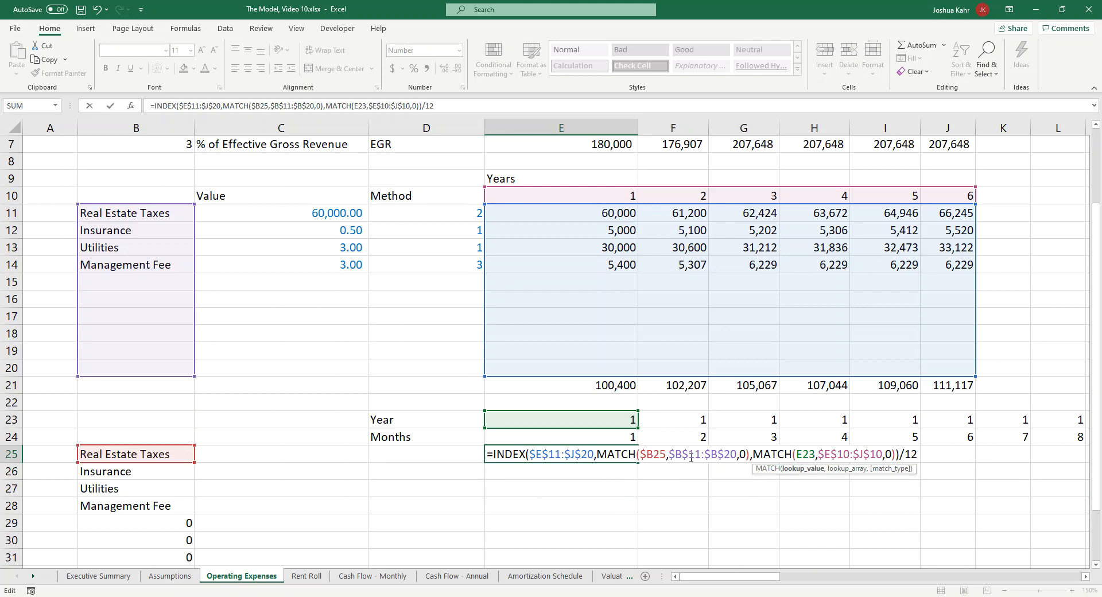
{"action": "type", "text": "$"}
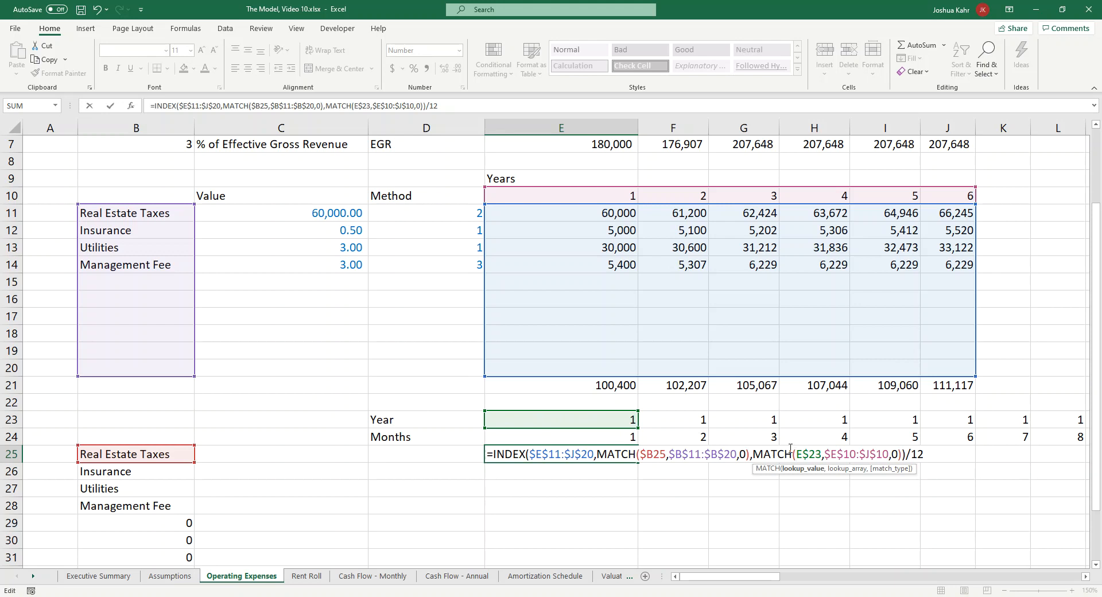
{"action": "key", "text": "Return"}
Step: Copy the E25 formula across row 25 through month 72 in column BX
{"action": "key", "text": "Up"}
{"action": "key", "text": "ctrl+c"}
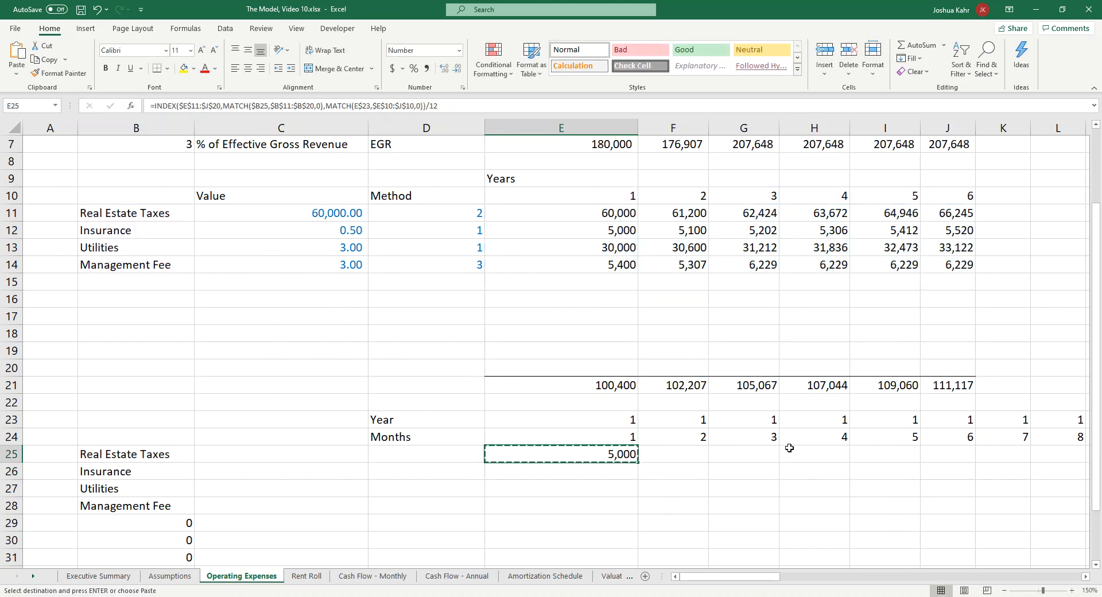
{"action": "key", "text": "shift+Right"}
{"action": "key", "text": "shift+Right"}
{"action": "key", "text": "shift+Right"}
{"action": "key", "text": "shift+Right"}
{"action": "key", "text": "shift+Right"}
{"action": "key", "text": "shift+Right"}
{"action": "key", "text": "shift+Right"}
{"action": "key", "text": "shift+Right"}
{"action": "key", "text": "shift+Right"}
{"action": "key", "text": "shift+Right"}
{"action": "key", "text": "shift+Right"}
{"action": "key", "text": "shift+Right"}
{"action": "key", "text": "shift+Right"}
{"action": "key", "text": "shift+Right"}
{"action": "key", "text": "shift+Right"}
{"action": "key", "text": "shift+Right"}
{"action": "key", "text": "shift+Right"}
{"action": "key", "text": "shift+Right"}
{"action": "key", "text": "shift+Right"}
{"action": "key", "text": "shift+Right"}
{"action": "key", "text": "shift+Right"}
{"action": "key", "text": "shift+Right"}
{"action": "key", "text": "shift+Right"}
{"action": "key", "text": "shift+Right"}
{"action": "key", "text": "shift+Right"}
{"action": "key", "text": "shift+Right"}
{"action": "key", "text": "shift+Right"}
{"action": "key", "text": "shift+Right"}
{"action": "key", "text": "shift+Right"}
{"action": "key", "text": "shift+Right"}
{"action": "key", "text": "shift+Right"}
{"action": "key", "text": "shift+Right"}
{"action": "key", "text": "shift+Right"}
{"action": "key", "text": "shift+Right"}
{"action": "key", "text": "shift+Right"}
{"action": "key", "text": "shift+Right"}
{"action": "key", "text": "shift+Right"}
{"action": "key", "text": "shift+Right"}
{"action": "key", "text": "shift+Right"}
{"action": "key", "text": "shift+Right"}
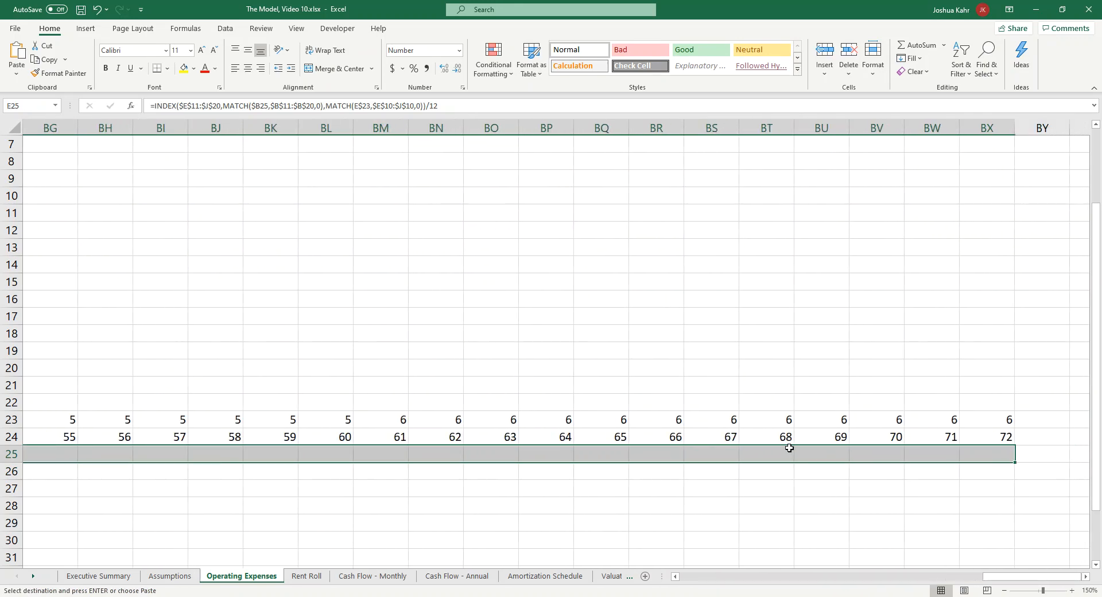
{"action": "key", "text": "Return"}
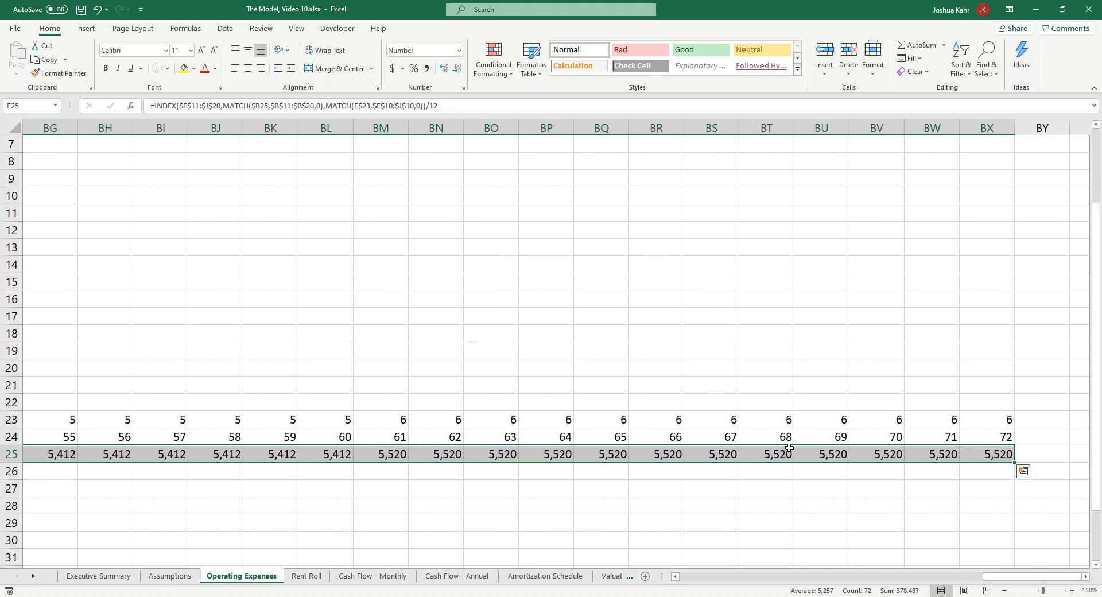
Step: Examine the monthly Real Estate Taxes in row 25 where year 1 changes to year 2
{"action": "key", "text": "Left"}
{"action": "key", "text": "Left"}
{"action": "key", "text": "Right"}
{"action": "key", "text": "Right"}
{"action": "key", "text": "Right"}
{"action": "key", "text": "Right"}
{"action": "key", "text": "Right"}
{"action": "key", "text": "Right"}
{"action": "key", "text": "Right"}
{"action": "key", "text": "Right"}
{"action": "key", "text": "Right"}
{"action": "key", "text": "Right"}
{"action": "key", "text": "Right"}
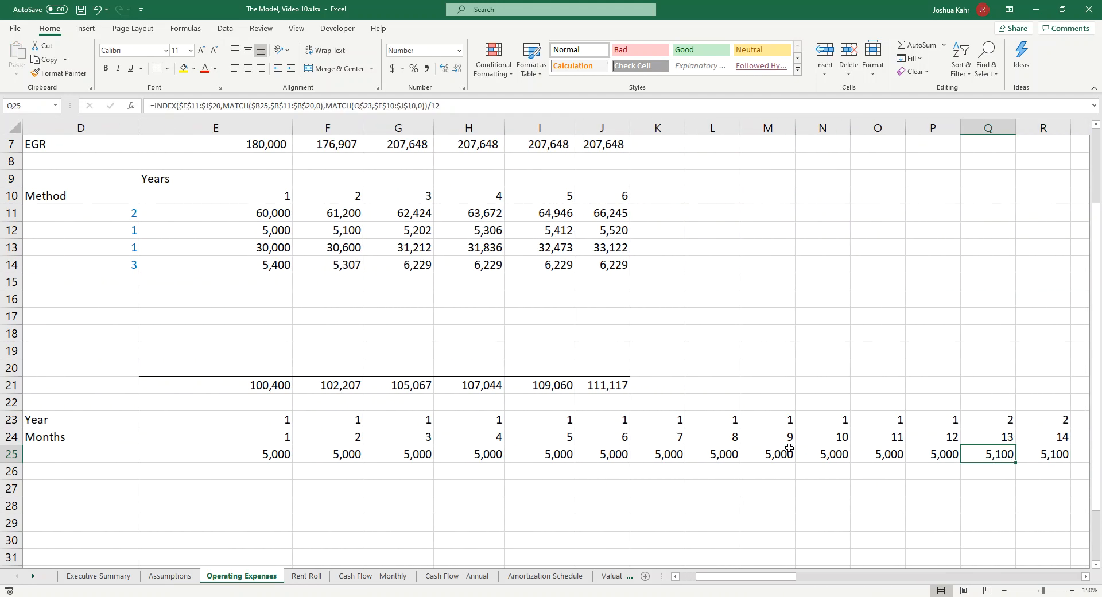
{"action": "key", "text": "Left"}
{"action": "key", "text": "Left"}
{"action": "key", "text": "Left"}
{"action": "key", "text": "Left"}
{"action": "key", "text": "Left"}
{"action": "key", "text": "Left"}
{"action": "key", "text": "Left"}
{"action": "key", "text": "Left"}
{"action": "key", "text": "Left"}
{"action": "key", "text": "Left"}
{"action": "key", "text": "Left"}
{"action": "key", "text": "Left"}
{"action": "key", "text": "Left"}
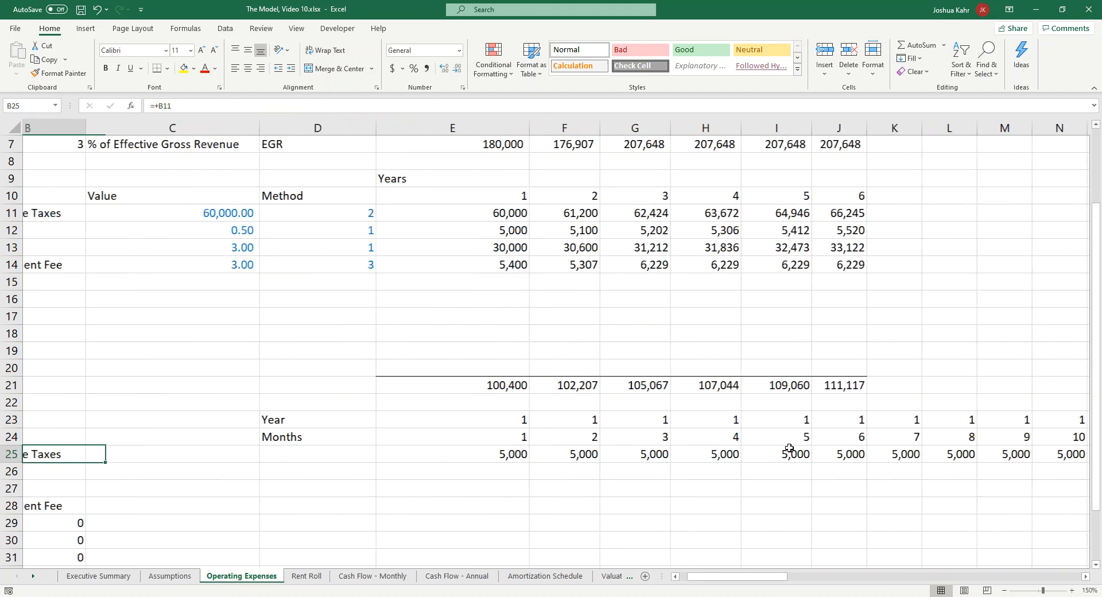
Step: Fill the E25 formula down through row 34 and across all months to column BX
{"action": "key", "text": "Right"}
{"action": "key", "text": "Right"}
{"action": "key", "text": "Right"}
{"action": "scroll", "coordinate": [750, 446], "scroll_direction": "down", "scroll_amount": 2}
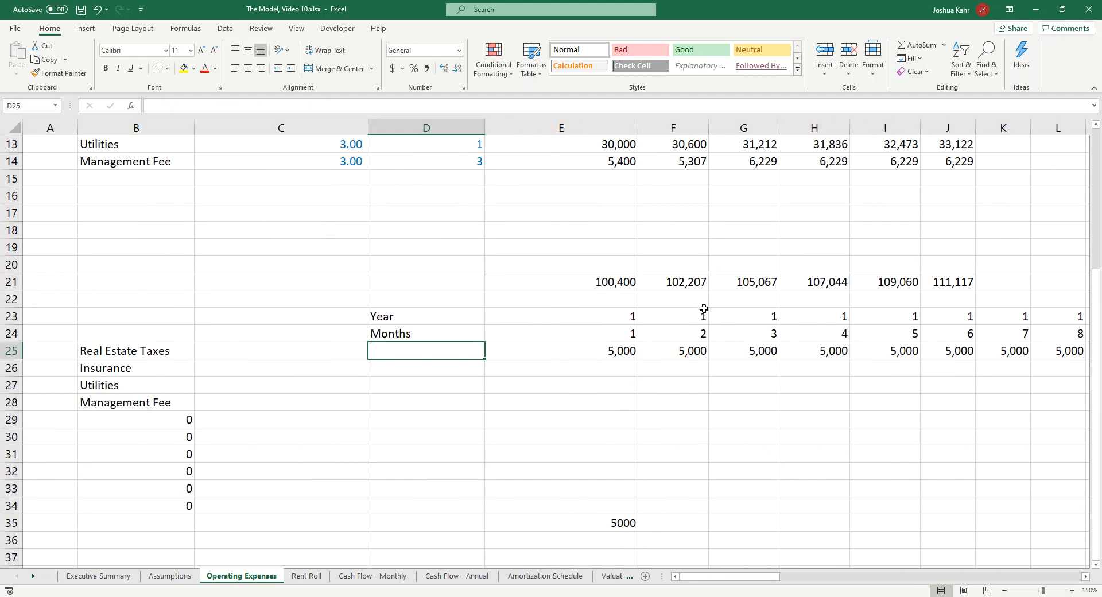
{"action": "left_click", "coordinate": [631, 348]}
{"action": "left_click_drag", "start_coordinate": [637, 359], "coordinate": [646, 514]}
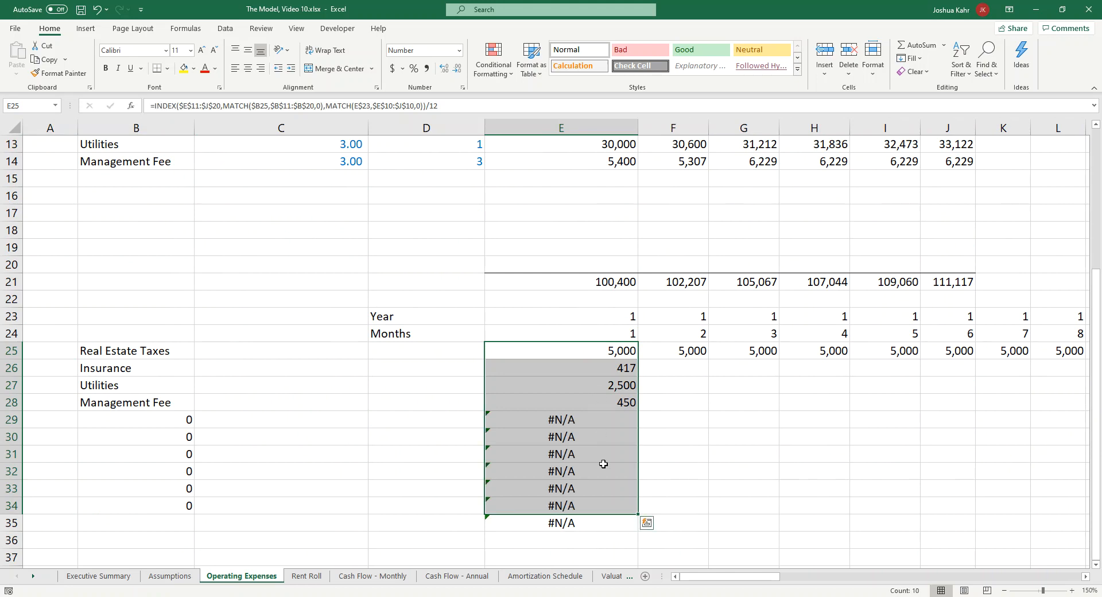
{"action": "left_click_drag", "start_coordinate": [639, 514], "coordinate": [115, 432]}
{"action": "left_click", "coordinate": [117, 432]}
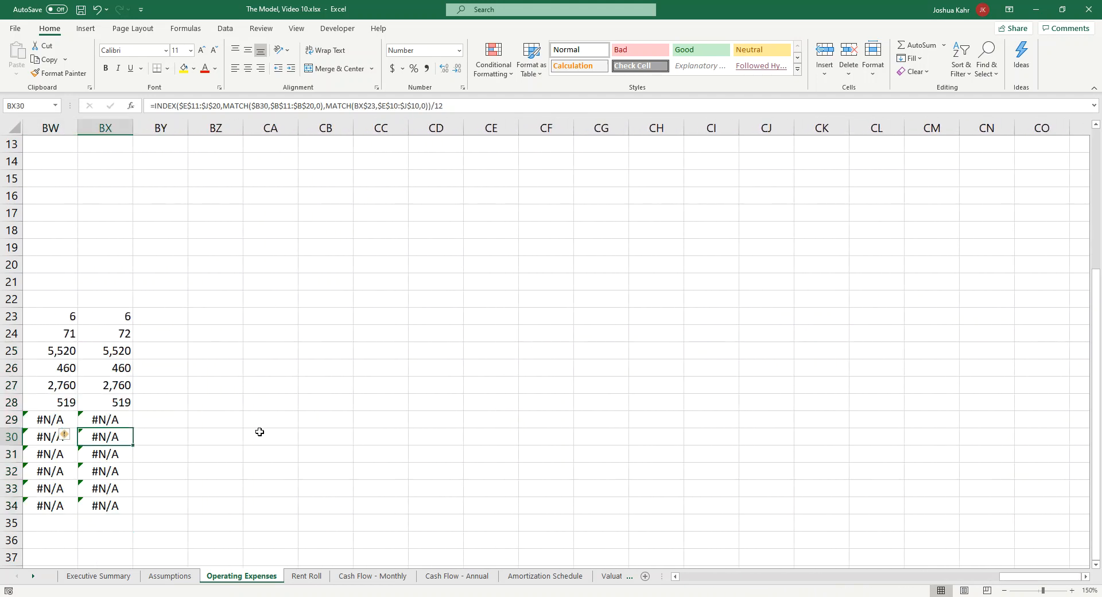
Step: Compare the year 1 annual expenses in E11:E14 with the first-month amounts, including the Management Fee in E28
{"action": "key", "text": "ctrl+Left"}
{"action": "key", "text": "ctrl+Left"}
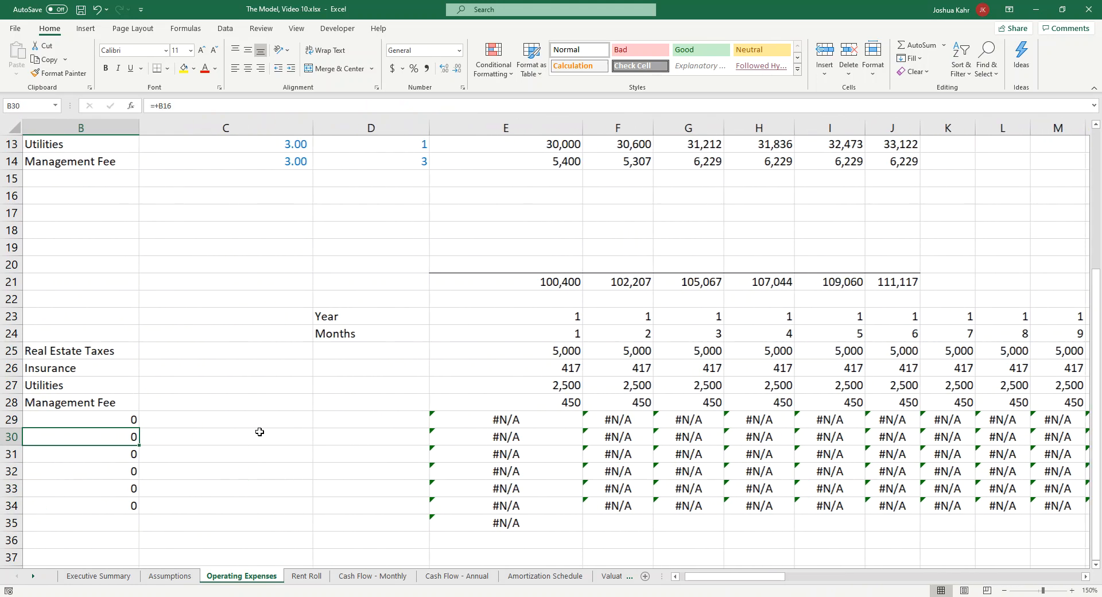
{"action": "scroll", "coordinate": [239, 423], "scroll_direction": "up", "scroll_amount": 2}
{"action": "left_click", "coordinate": [564, 216]}
{"action": "left_click", "coordinate": [565, 231]}
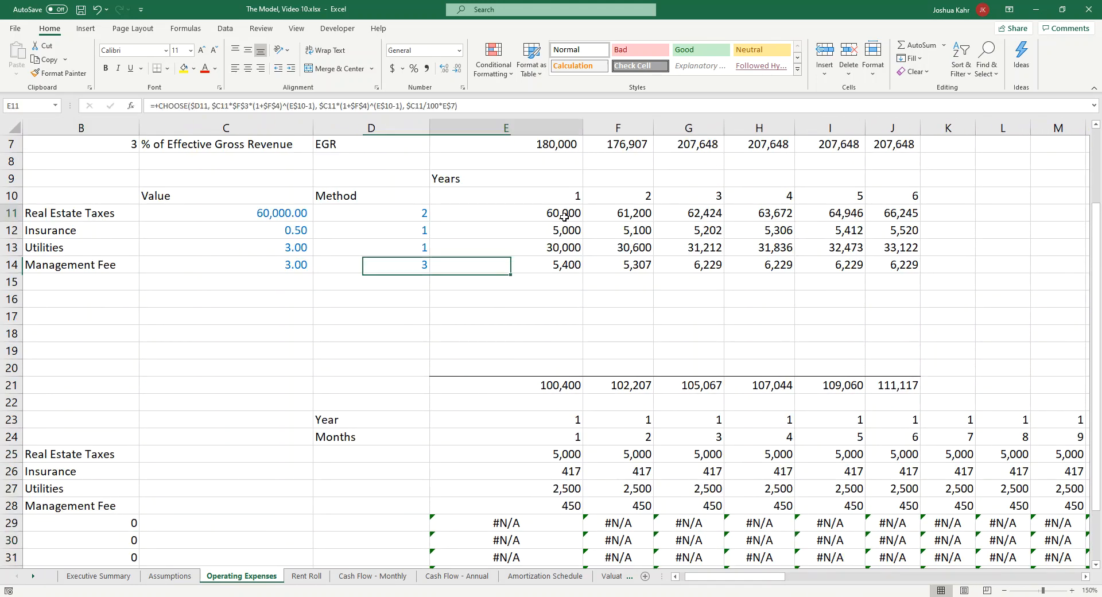
{"action": "left_click", "coordinate": [566, 249]}
{"action": "left_click", "coordinate": [569, 267]}
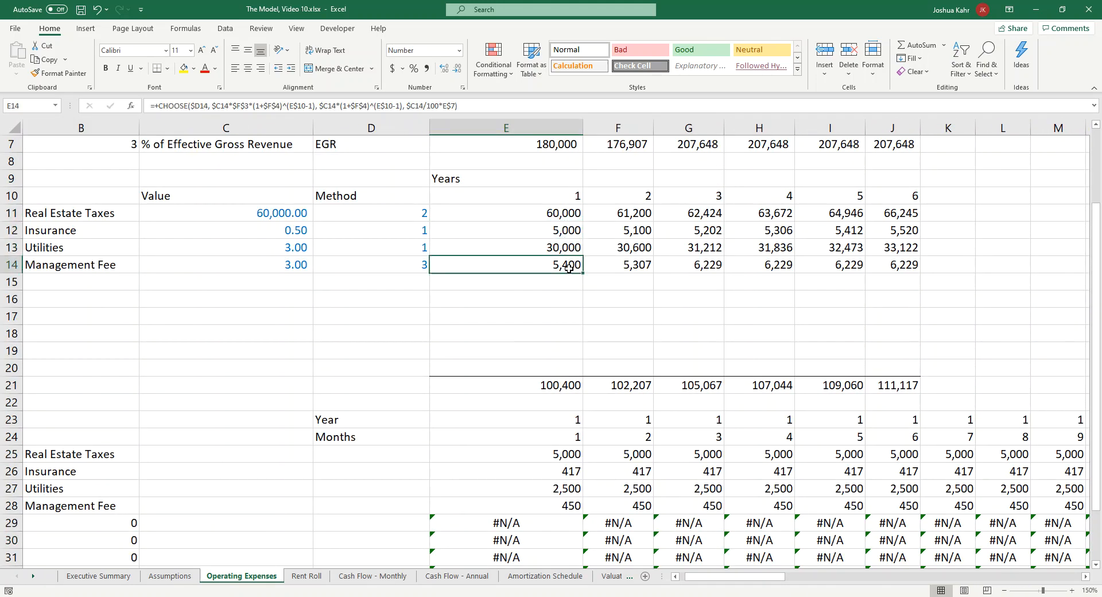
{"action": "left_click", "coordinate": [565, 506]}
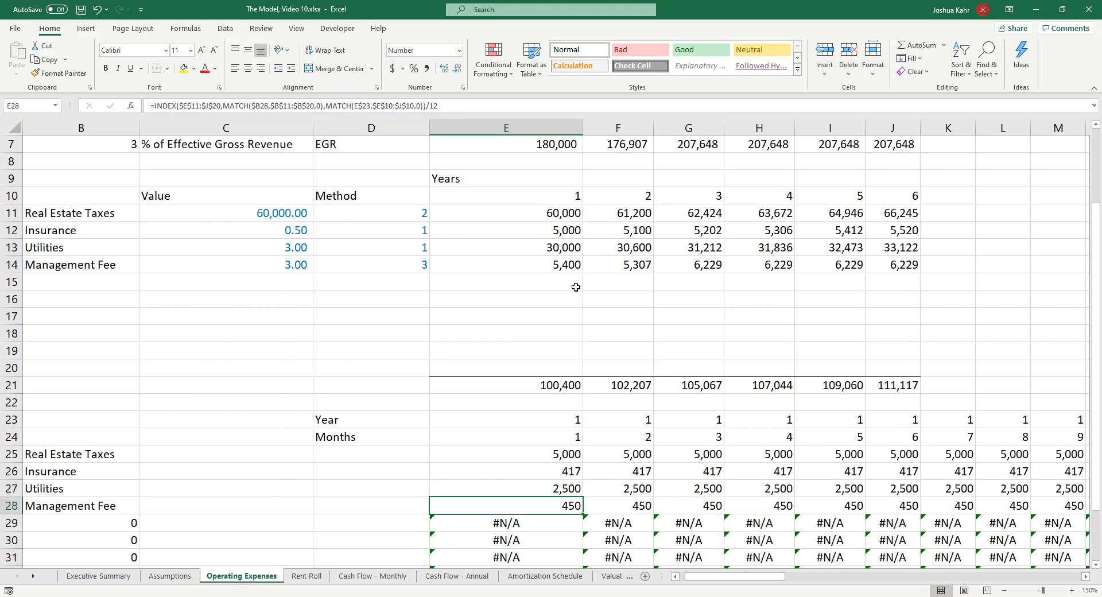
Step: Examine the monthly Insurance amounts in row 26 across the change from month 12 to month 13
{"action": "left_click", "coordinate": [943, 477]}
{"action": "key", "text": "Right"}
{"action": "key", "text": "Right"}
{"action": "key", "text": "Right"}
{"action": "key", "text": "Right"}
{"action": "key", "text": "Right"}
{"action": "key", "text": "Right"}
{"action": "key", "text": "Right"}
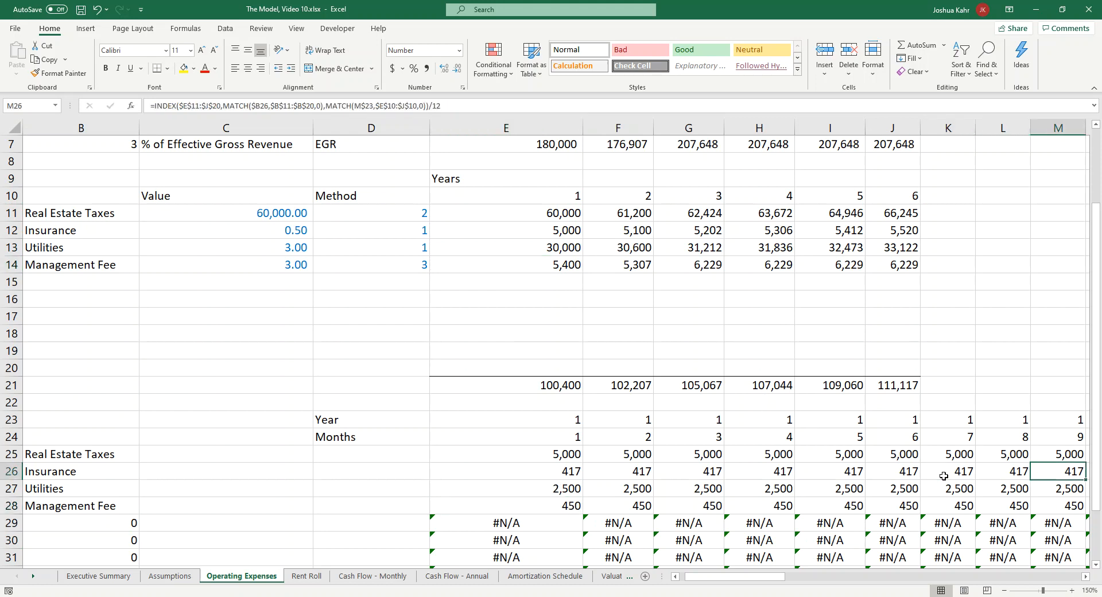
{"action": "key", "text": "Left"}
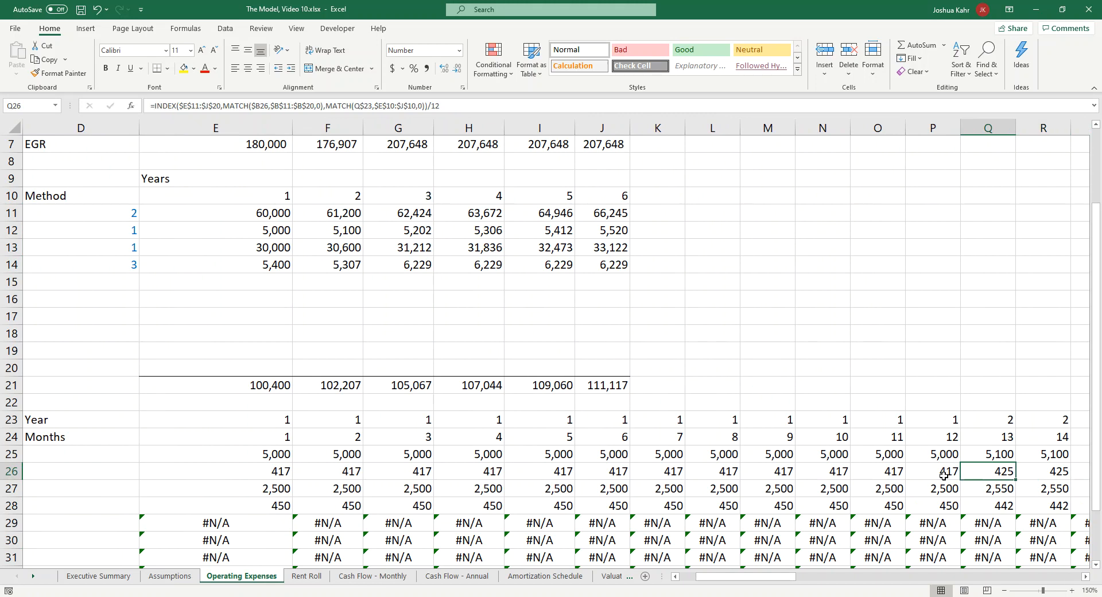
{"action": "key", "text": "Left"}
{"action": "key", "text": "Left"}
{"action": "key", "text": "Left"}
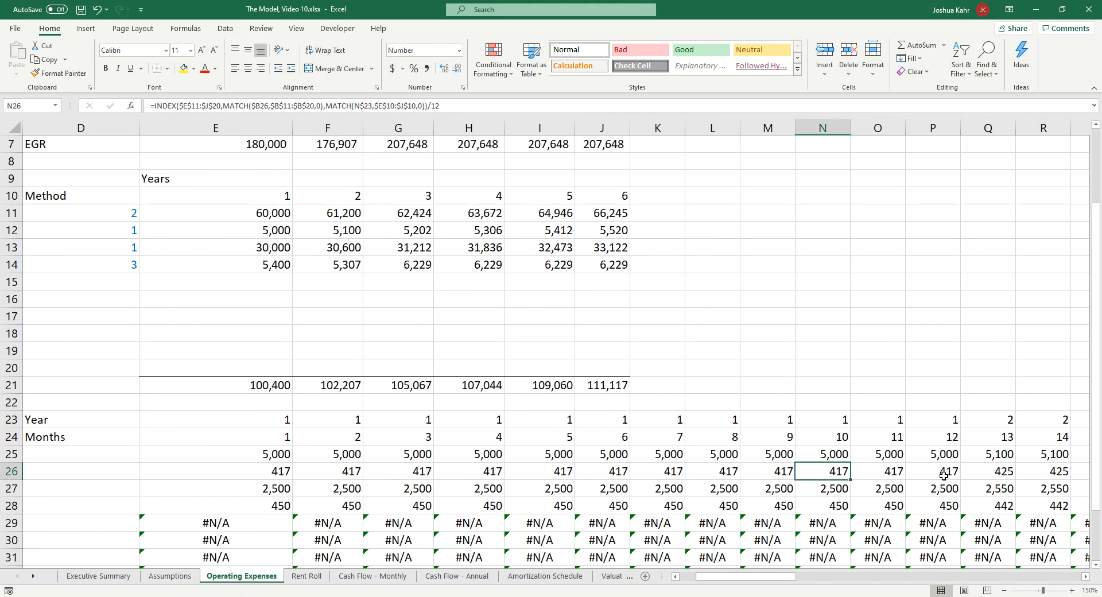
{"action": "key", "text": "Left"}
{"action": "key", "text": "Left"}
{"action": "key", "text": "Left"}
{"action": "key", "text": "Left"}
{"action": "key", "text": "Left"}
{"action": "key", "text": "Left"}
{"action": "key", "text": "Left"}
{"action": "key", "text": "Left"}
{"action": "key", "text": "Left"}
{"action": "key", "text": "Left"}
{"action": "key", "text": "Left"}
{"action": "key", "text": "Left"}
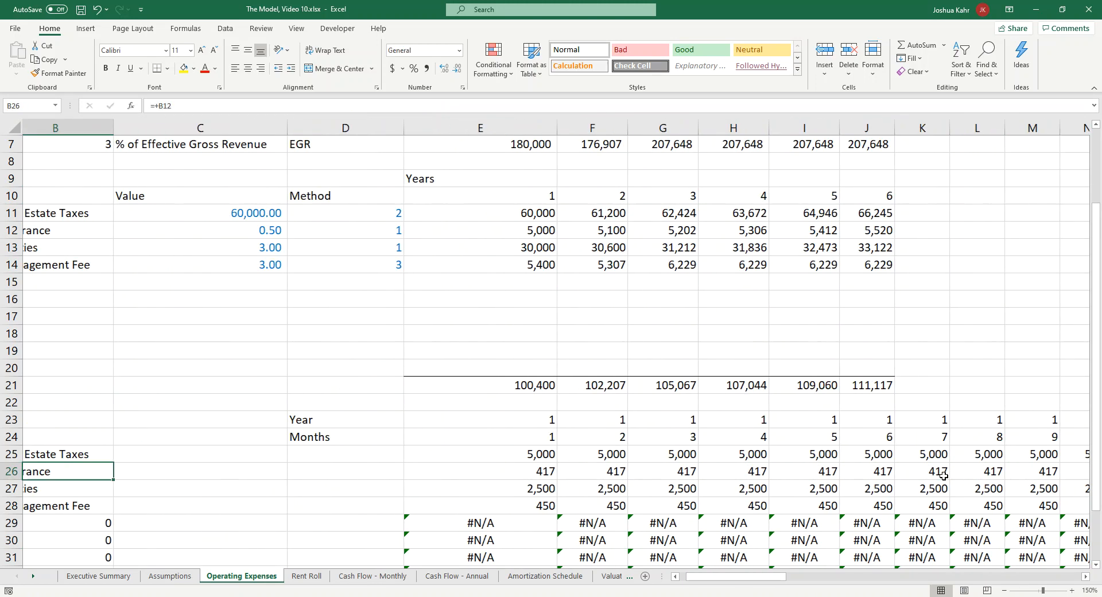
{"action": "key", "text": "Left"}
Step: Wrap the INDEX/MATCH formula in E25 in IFERROR so that it returns 0 on an error
{"action": "scroll", "coordinate": [942, 476], "scroll_direction": "down", "scroll_amount": 2}
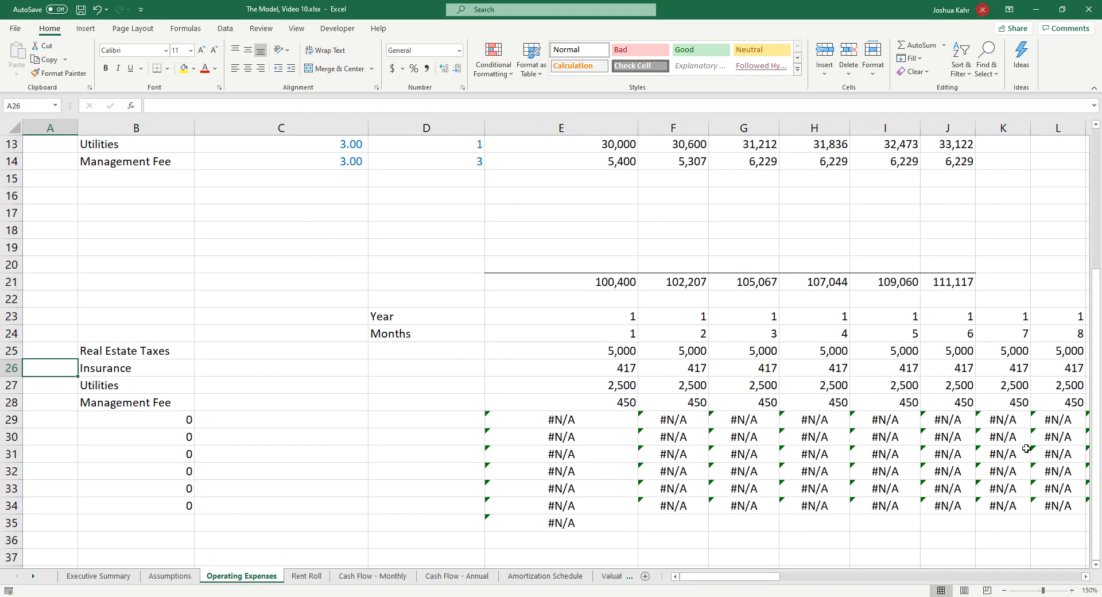
{"action": "left_click", "coordinate": [583, 417]}
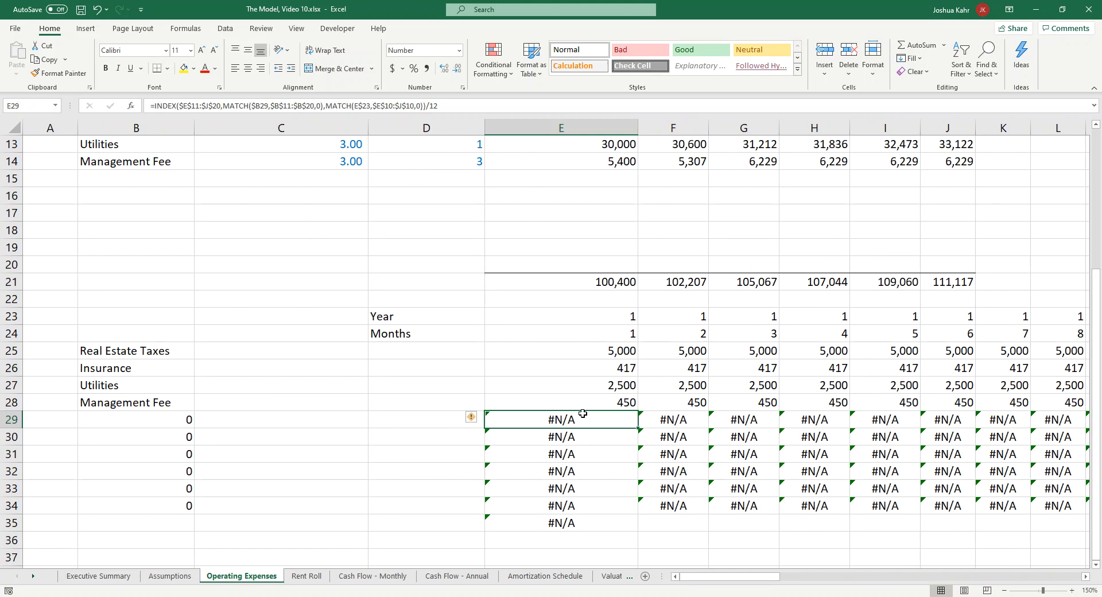
{"action": "key", "text": "Up"}
{"action": "key", "text": "Up"}
{"action": "key", "text": "Up"}
{"action": "key", "text": "Up"}
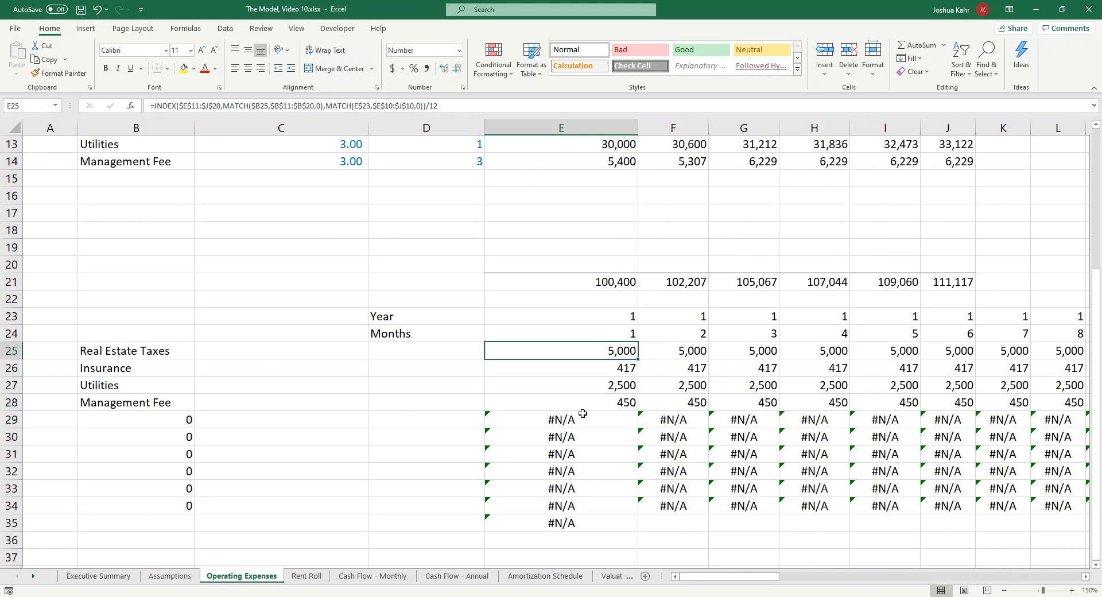
{"action": "key", "text": "F2"}
{"action": "key", "text": "Left"}
{"action": "key", "text": "Left"}
{"action": "key", "text": "Left"}
{"action": "key", "text": "Left"}
{"action": "key", "text": "Left"}
{"action": "key", "text": "Left"}
{"action": "key", "text": "Left"}
{"action": "key", "text": "Left"}
{"action": "key", "text": "Left"}
{"action": "key", "text": "Left"}
{"action": "key", "text": "Left"}
{"action": "key", "text": "Left"}
{"action": "key", "text": "Left"}
{"action": "key", "text": "Left"}
{"action": "key", "text": "Left"}
{"action": "key", "text": "Left"}
{"action": "key", "text": "Left"}
{"action": "key", "text": "Left"}
{"action": "key", "text": "Left"}
{"action": "key", "text": "Left"}
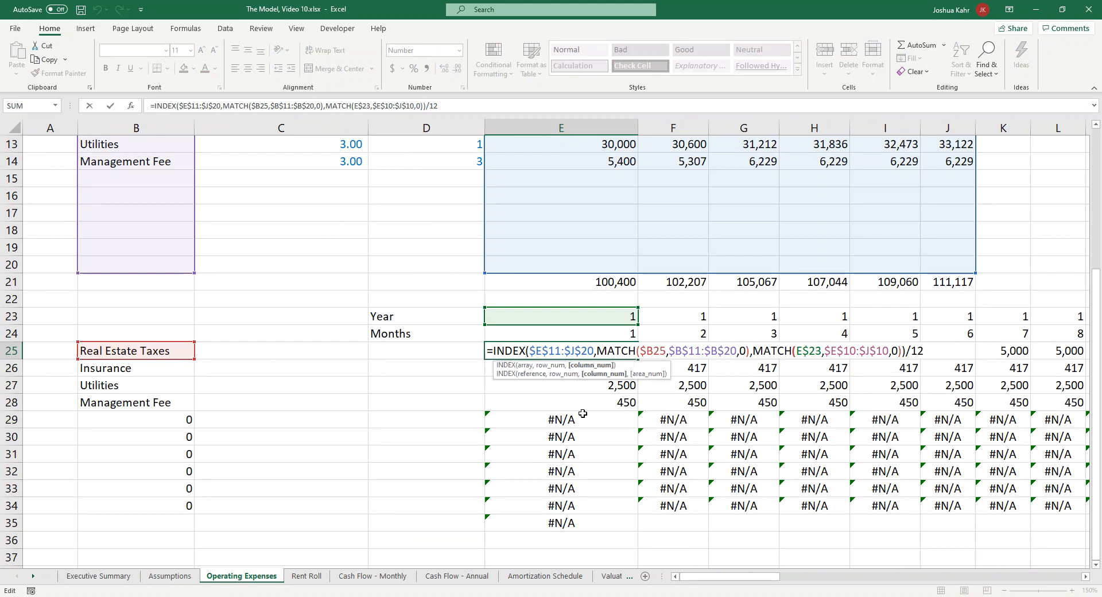
{"action": "key", "text": "Left"}
{"action": "key", "text": "Left"}
{"action": "key", "text": "Left"}
{"action": "key", "text": "Left"}
{"action": "key", "text": "Left"}
{"action": "key", "text": "Left"}
{"action": "key", "text": "Left"}
{"action": "key", "text": "Left"}
{"action": "key", "text": "Left"}
{"action": "key", "text": "Left"}
{"action": "key", "text": "Left"}
{"action": "key", "text": "Left"}
{"action": "key", "text": "Left"}
{"action": "key", "text": "Left"}
{"action": "key", "text": "Left"}
{"action": "key", "text": "Left"}
{"action": "key", "text": "Left"}
{"action": "key", "text": "Left"}
{"action": "key", "text": "Left"}
{"action": "key", "text": "Left"}
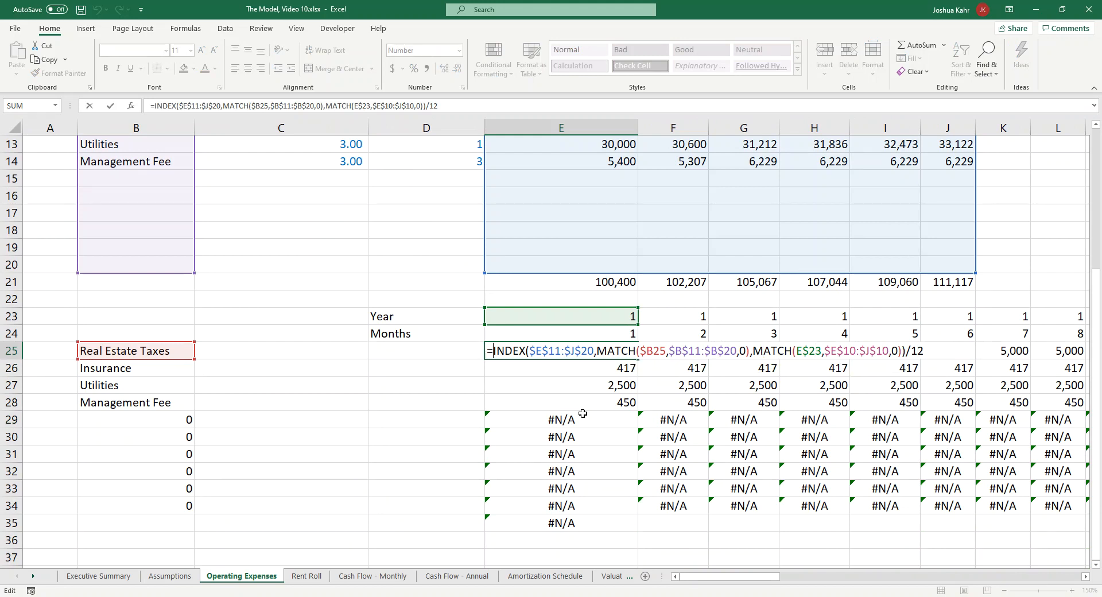
{"action": "type", "text": "iferror("}
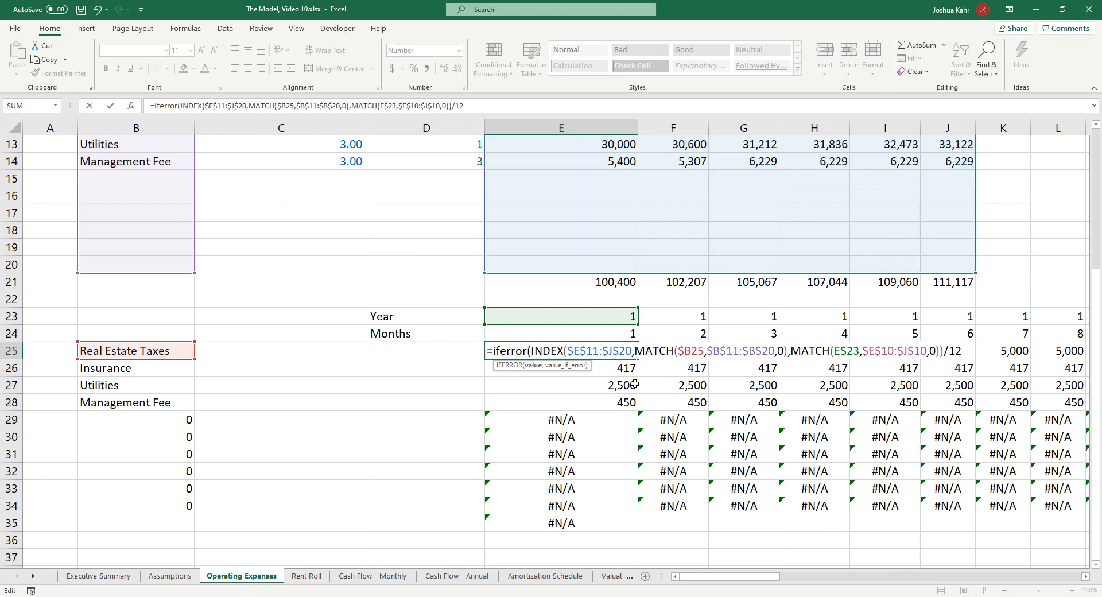
{"action": "type", "text": ", 0)"}
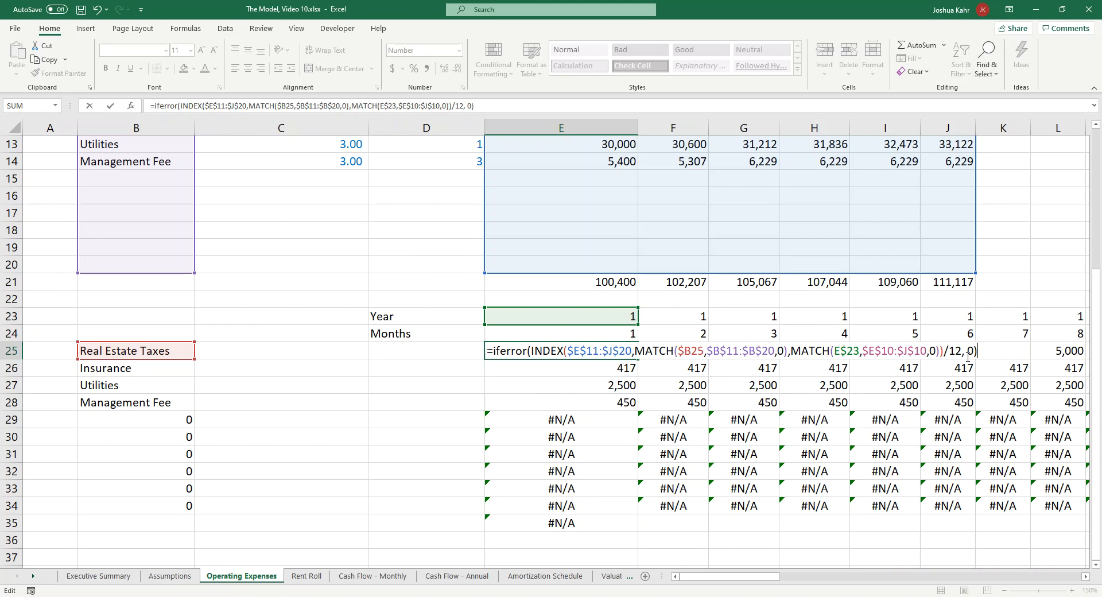
{"action": "key", "text": "Return"}
{"action": "key", "text": "Up"}
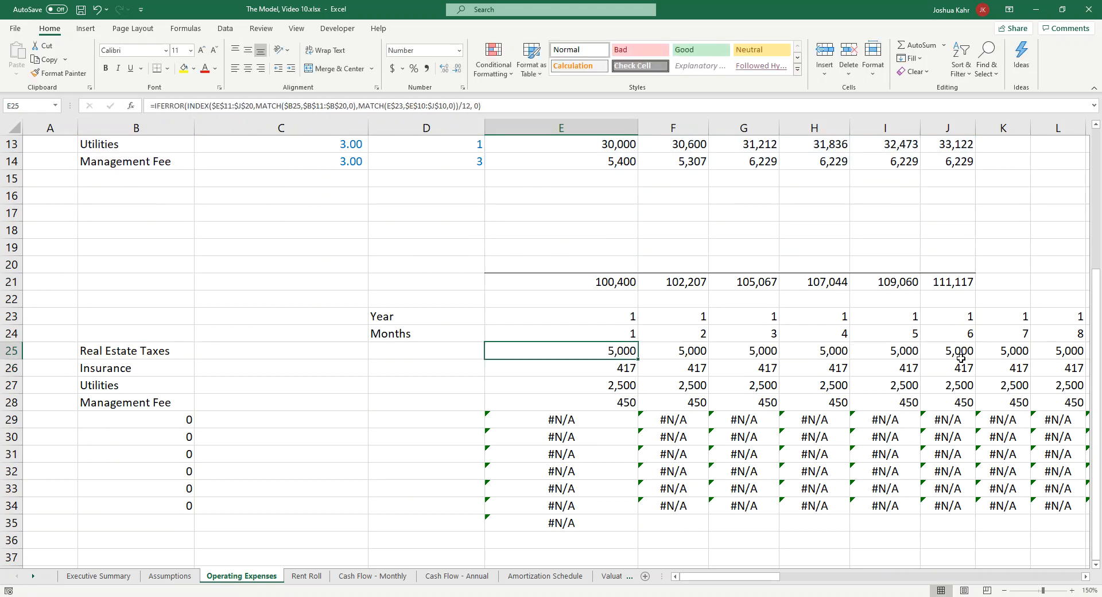
Step: Fill the E25 formula down through row 34 and copy it across all months to column BX
{"action": "left_click_drag", "start_coordinate": [640, 360], "coordinate": [637, 510]}
{"action": "key", "text": "ctrl+c"}
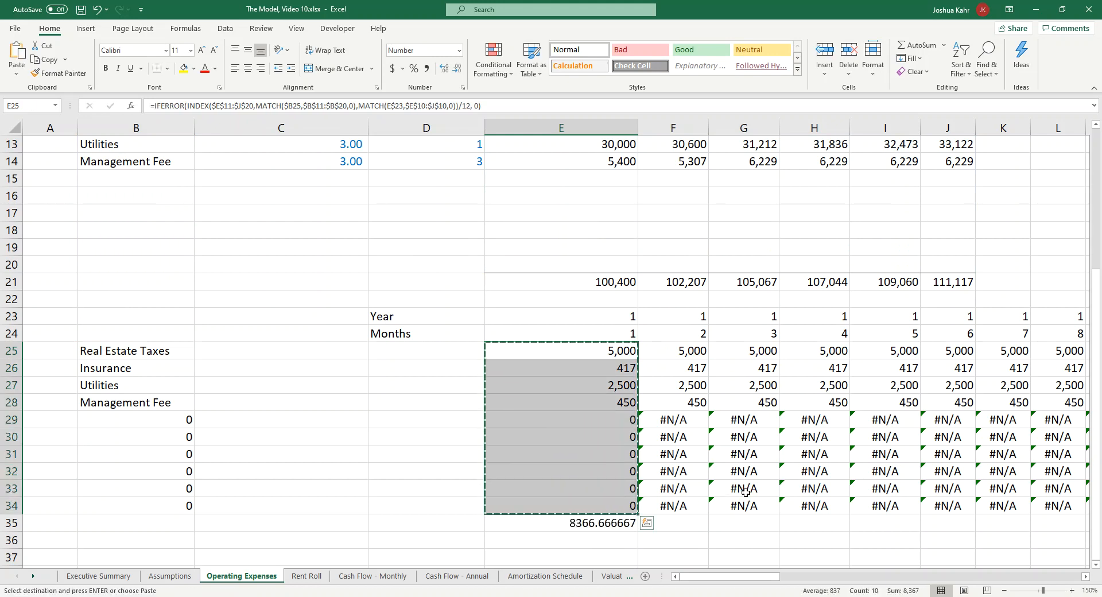
{"action": "key", "text": "ctrl+shift+Right"}
{"action": "key", "text": "Return"}
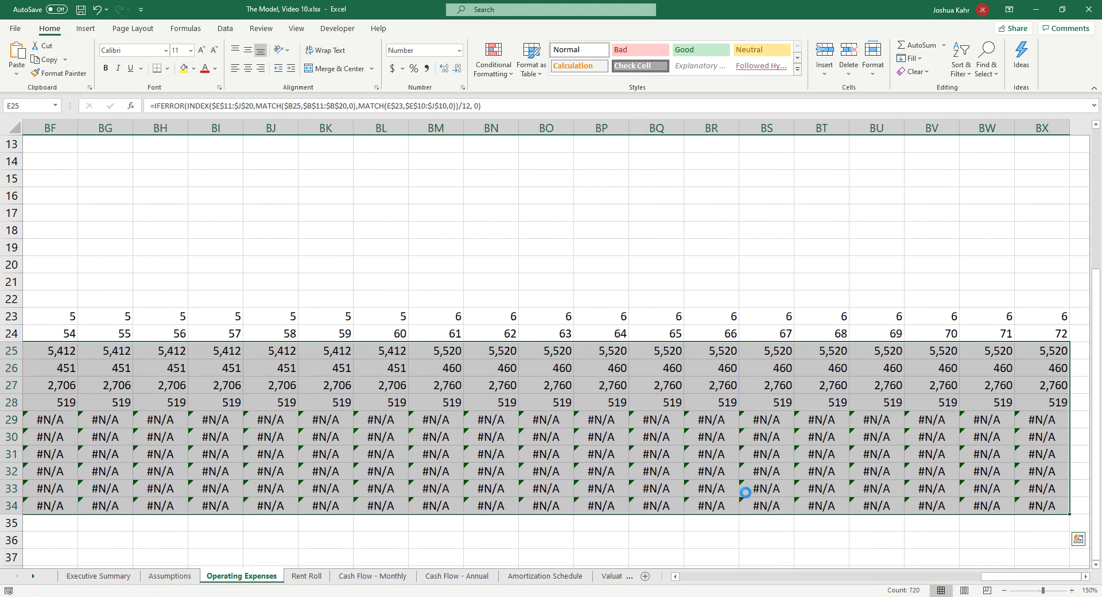
{"action": "key", "text": "Left"}
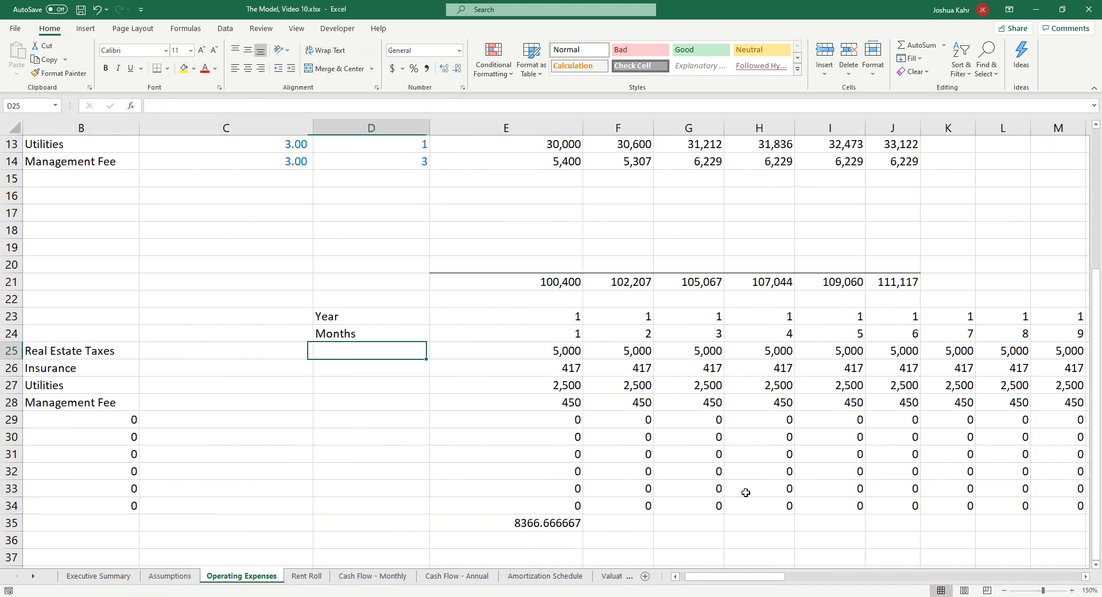
Step: Format the monthly expense total in E35 with comma separators and no decimals, and fill it across the months
{"action": "key", "text": "Right"}
{"action": "key", "text": "Down"}
{"action": "key", "text": "Down"}
{"action": "key", "text": "Down"}
{"action": "key", "text": "Down"}
{"action": "key", "text": "Down"}
{"action": "key", "text": "Down"}
{"action": "key", "text": "Down"}
{"action": "key", "text": "Down"}
{"action": "key", "text": "Down"}
{"action": "key", "text": "Down"}
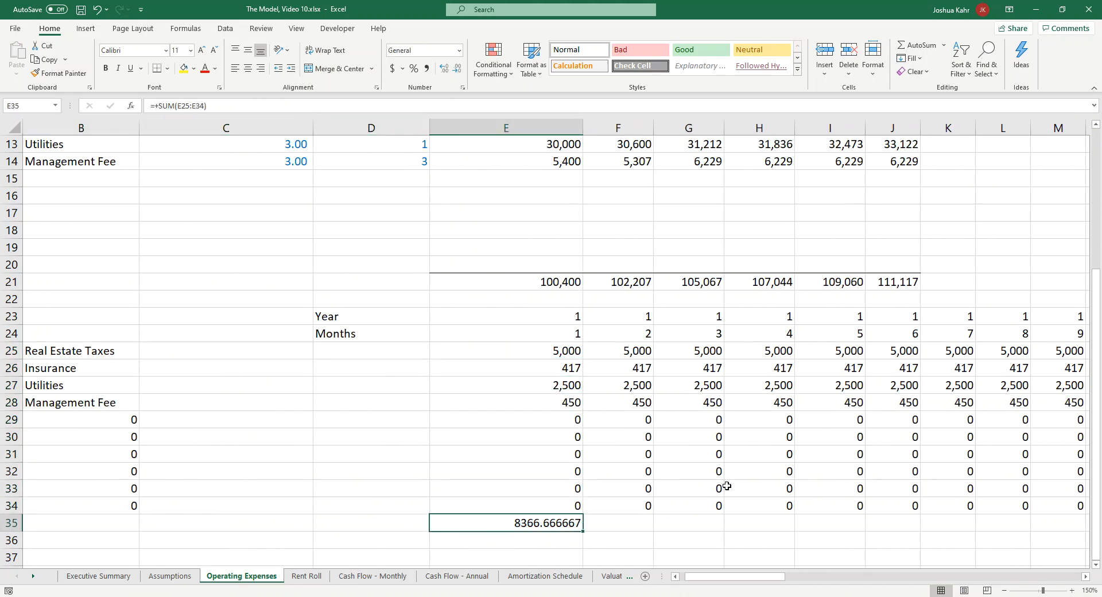
{"action": "left_click", "coordinate": [426, 69]}
{"action": "left_click", "coordinate": [457, 68]}
{"action": "left_click", "coordinate": [457, 68]}
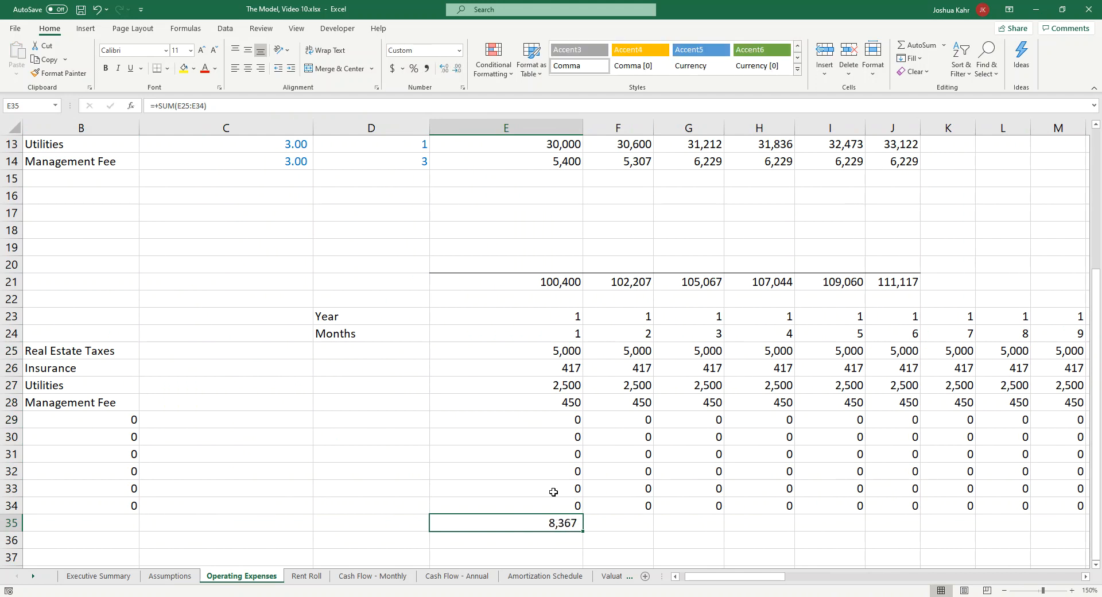
{"action": "left_click_drag", "start_coordinate": [583, 536], "coordinate": [788, 525]}
{"action": "left_click", "coordinate": [591, 459]}
Step: Examine the label link in B29, the year 1 EGR link in E7 and the monthly totals in row 35
{"action": "key", "text": "ctrl+Left"}
{"action": "key", "text": "ctrl+Left"}
{"action": "key", "text": "Up"}
{"action": "key", "text": "Up"}
{"action": "scroll", "coordinate": [594, 457], "scroll_direction": "up", "scroll_amount": 2}
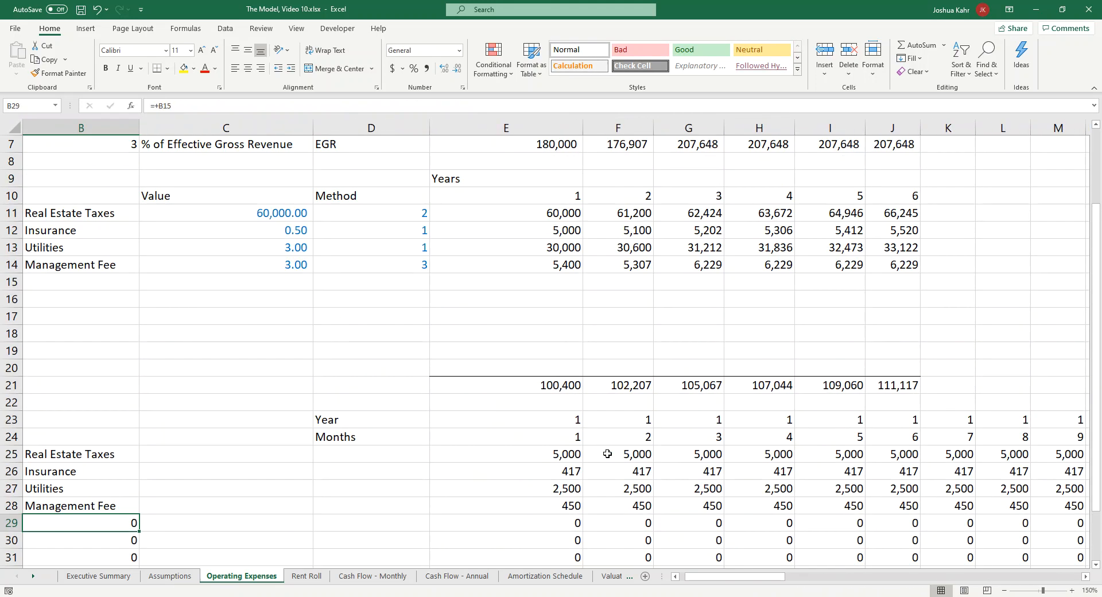
{"action": "scroll", "coordinate": [556, 264], "scroll_direction": "up", "scroll_amount": 2}
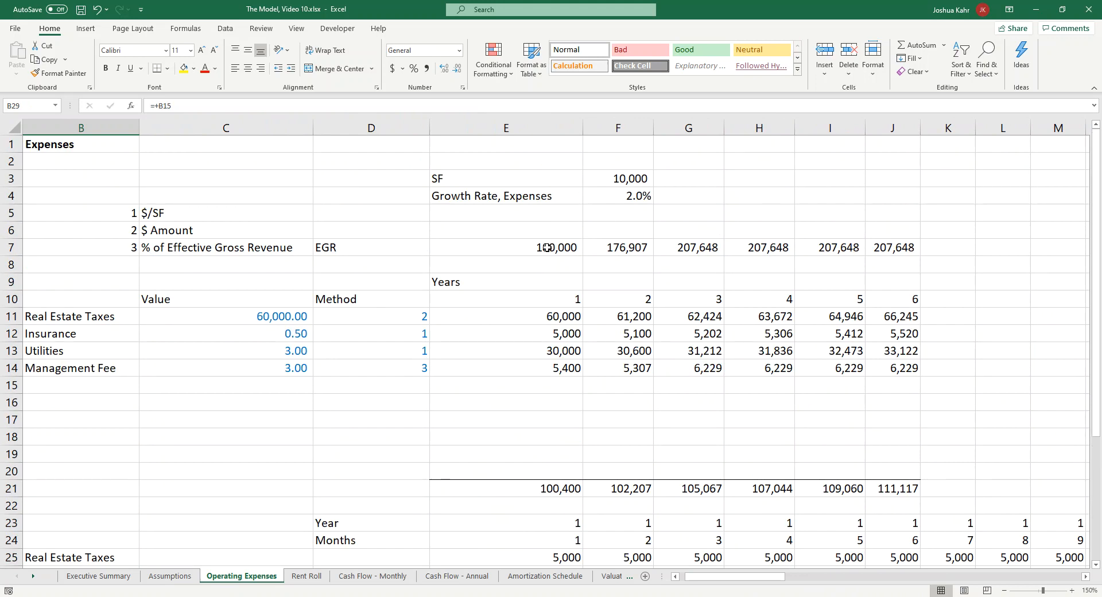
{"action": "left_click", "coordinate": [547, 247]}
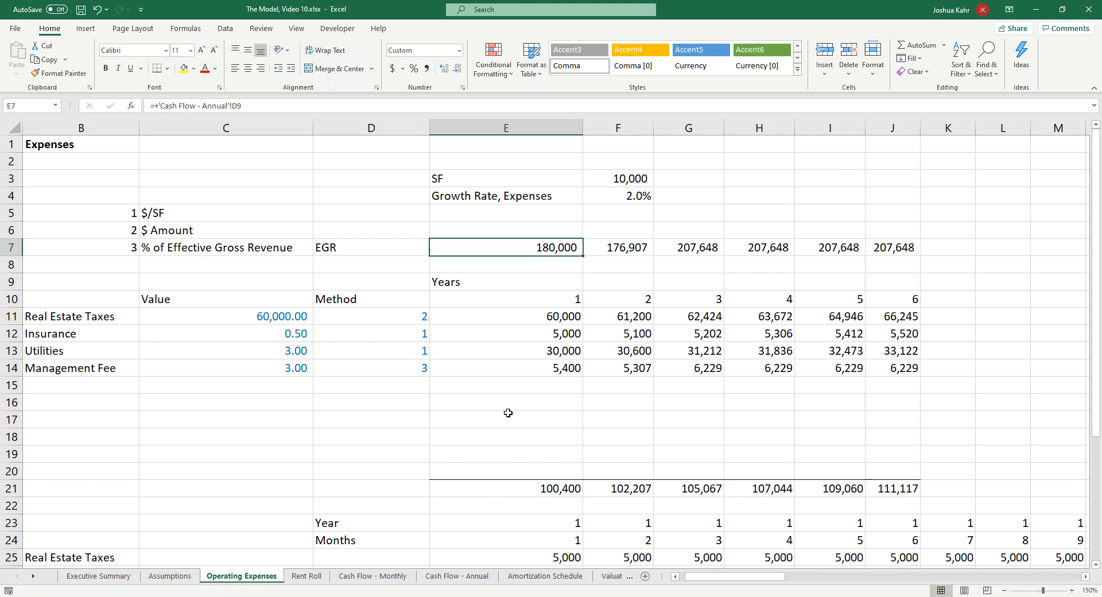
{"action": "scroll", "coordinate": [537, 310], "scroll_direction": "down", "scroll_amount": 7}
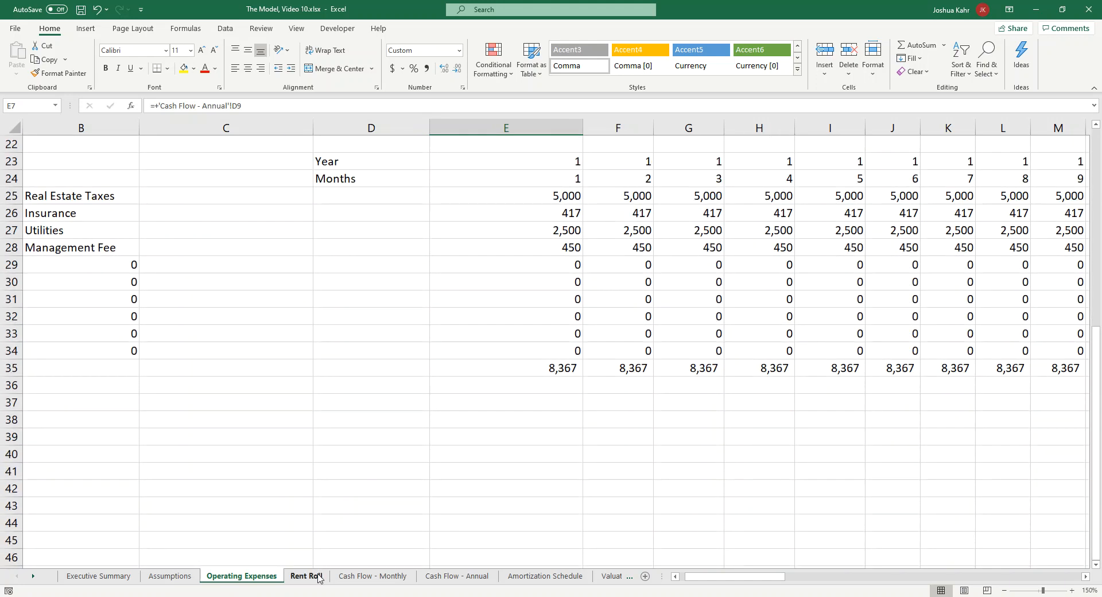
Step: Link month 1 Operating Expenses in D12 of the Cash Flow - Monthly sheet to Operating Expenses cell E35
{"action": "left_click", "coordinate": [383, 578]}
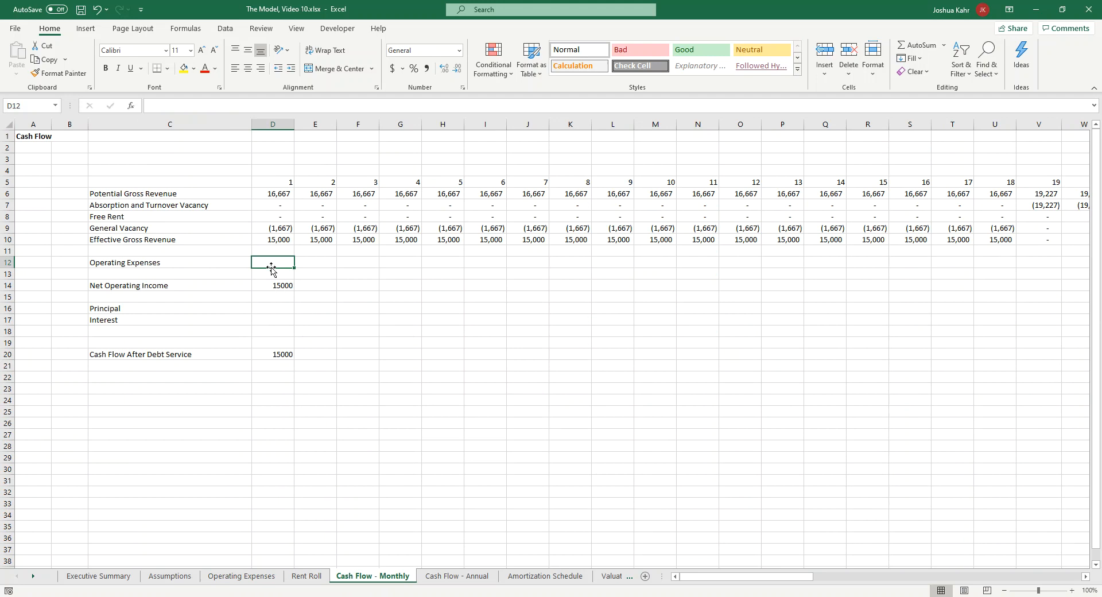
{"action": "type", "text": "+"}
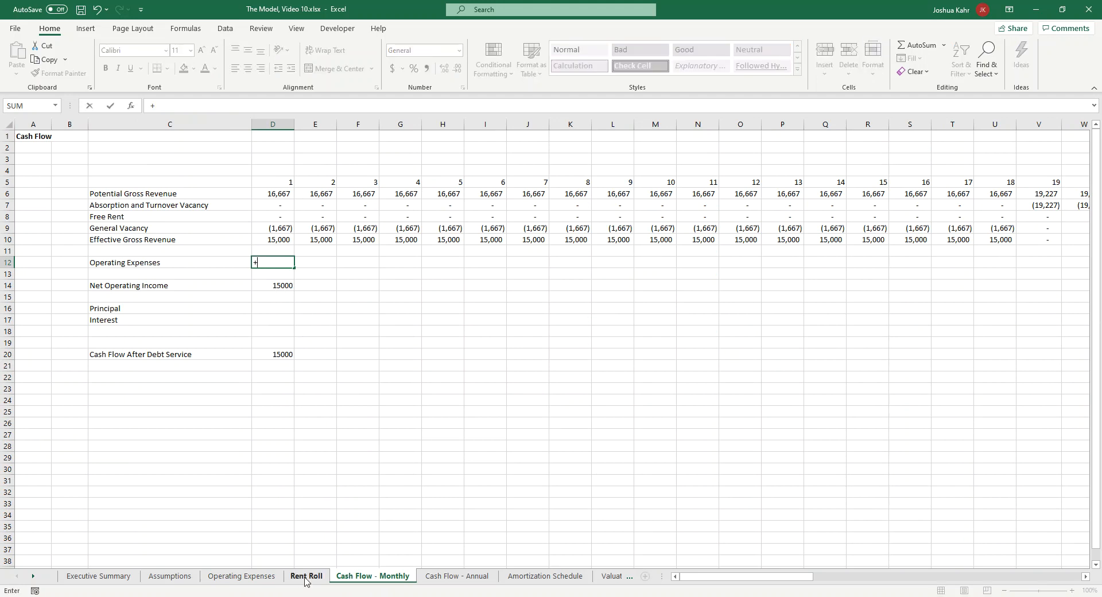
{"action": "left_click", "coordinate": [241, 576]}
{"action": "left_click", "coordinate": [534, 372]}
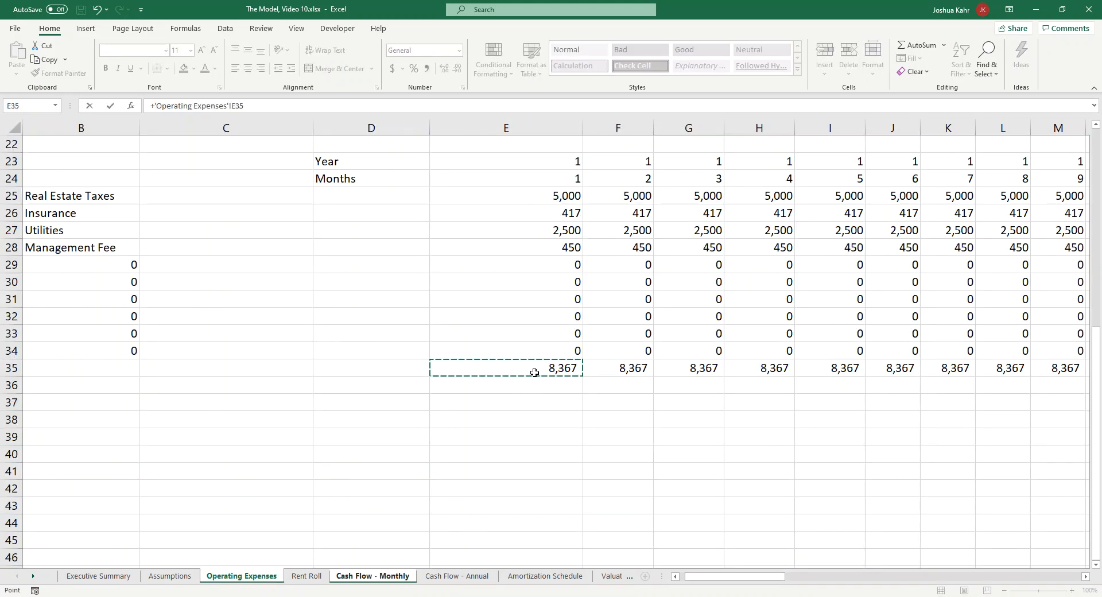
{"action": "key", "text": "Return"}
Step: Format the month 1 cells from Operating Expenses down to Cash Flow After Debt Service with comma separators and no decimals
{"action": "left_click_drag", "start_coordinate": [281, 263], "coordinate": [284, 355]}
{"action": "left_click", "coordinate": [427, 68]}
{"action": "left_click", "coordinate": [457, 68]}
{"action": "left_click", "coordinate": [457, 68]}
Step: Fill the month 1 Operating Expenses and Net Operating Income formulas across all months to column BW
{"action": "left_click", "coordinate": [290, 264]}
{"action": "left_click_drag", "start_coordinate": [290, 264], "coordinate": [1018, 310]}
{"action": "left_click", "coordinate": [816, 276]}
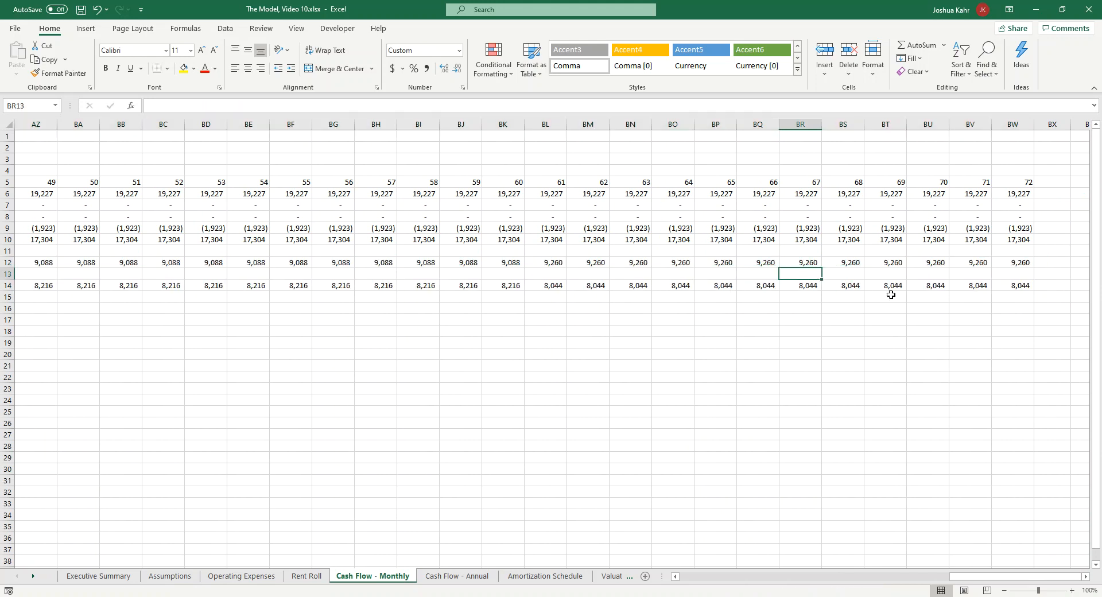
Step: Fill the month 1 Cash Flow After Debt Service formula in D20 across all months to column BW
{"action": "key", "text": "Home"}
{"action": "key", "text": "Down"}
{"action": "key", "text": "Down"}
{"action": "key", "text": "Down"}
{"action": "key", "text": "Down"}
{"action": "key", "text": "Right"}
{"action": "key", "text": "Right"}
{"action": "key", "text": "Right"}
{"action": "key", "text": "Down"}
{"action": "key", "text": "Down"}
{"action": "key", "text": "Down"}
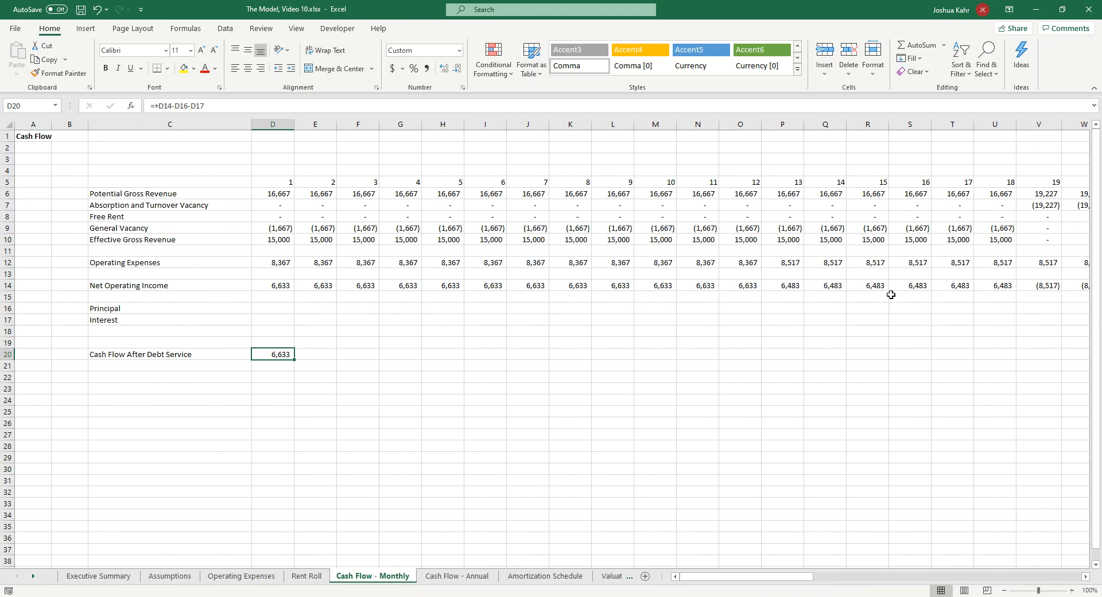
{"action": "key", "text": "ctrl+c"}
{"action": "key", "text": "shift+Right"}
{"action": "key", "text": "shift+Right"}
{"action": "key", "text": "shift+Right"}
{"action": "key", "text": "shift+Right"}
{"action": "key", "text": "shift+Right"}
{"action": "key", "text": "shift+Right"}
{"action": "key", "text": "shift+Right"}
{"action": "key", "text": "shift+Right"}
{"action": "key", "text": "shift+Right"}
{"action": "key", "text": "shift+Right"}
{"action": "key", "text": "shift+Right"}
{"action": "key", "text": "shift+Right"}
{"action": "key", "text": "shift+Right"}
{"action": "key", "text": "shift+Right"}
{"action": "key", "text": "shift+Right"}
{"action": "key", "text": "shift+Right"}
{"action": "key", "text": "shift+Right"}
{"action": "key", "text": "shift+Right"}
{"action": "key", "text": "shift+Right"}
{"action": "key", "text": "shift+Right"}
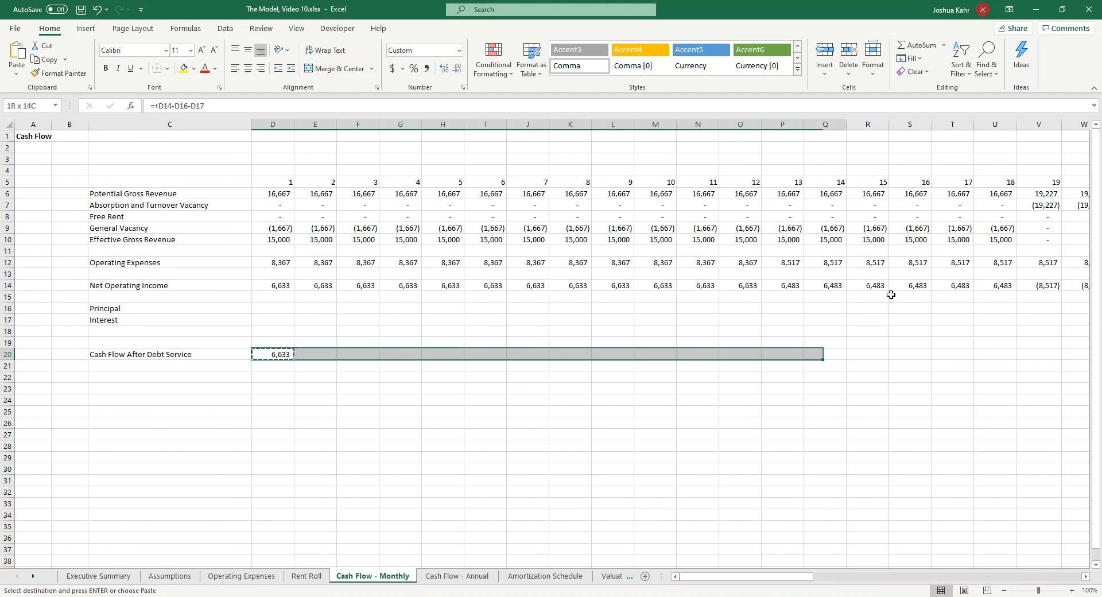
{"action": "key", "text": "shift+Right"}
{"action": "key", "text": "shift+Right"}
{"action": "key", "text": "shift+Right"}
{"action": "key", "text": "shift+Right"}
{"action": "key", "text": "shift+Right"}
{"action": "key", "text": "shift+Right"}
{"action": "key", "text": "shift+Right"}
{"action": "key", "text": "shift+Right"}
{"action": "key", "text": "shift+Right"}
{"action": "key", "text": "shift+Right"}
{"action": "key", "text": "shift+Right"}
{"action": "key", "text": "shift+Right"}
{"action": "key", "text": "shift+Right"}
{"action": "key", "text": "shift+Right"}
{"action": "key", "text": "shift+Right"}
{"action": "key", "text": "shift+Right"}
{"action": "key", "text": "shift+Right"}
{"action": "key", "text": "shift+Right"}
{"action": "key", "text": "shift+Right"}
{"action": "key", "text": "shift+Right"}
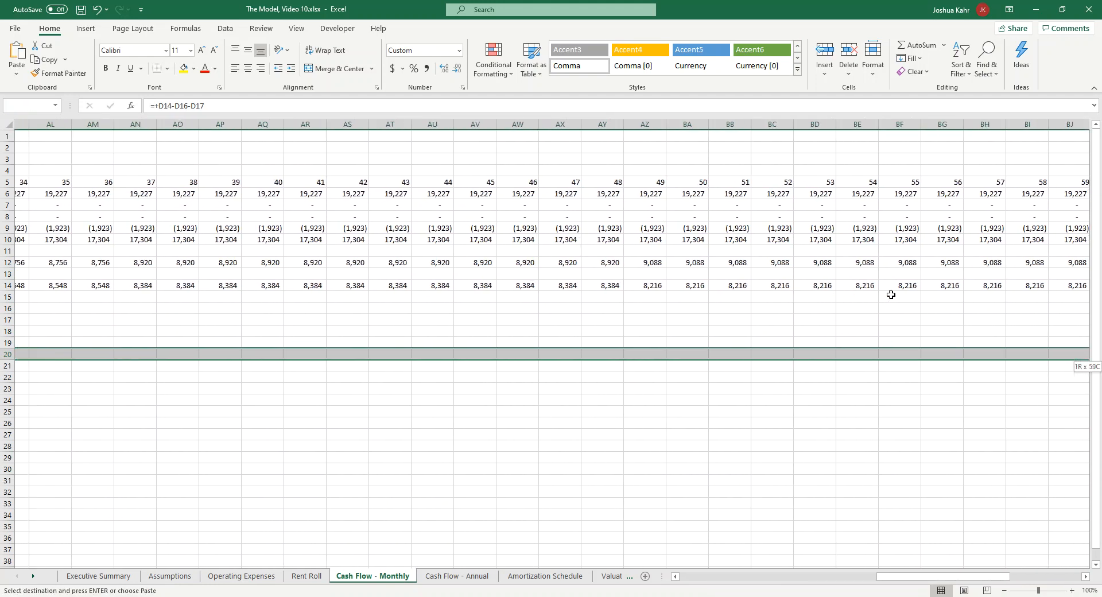
{"action": "key", "text": "shift+Right"}
{"action": "key", "text": "shift+Right"}
{"action": "key", "text": "shift+Right"}
{"action": "key", "text": "shift+Right"}
{"action": "key", "text": "shift+Right"}
{"action": "key", "text": "shift+Right"}
{"action": "key", "text": "shift+Right"}
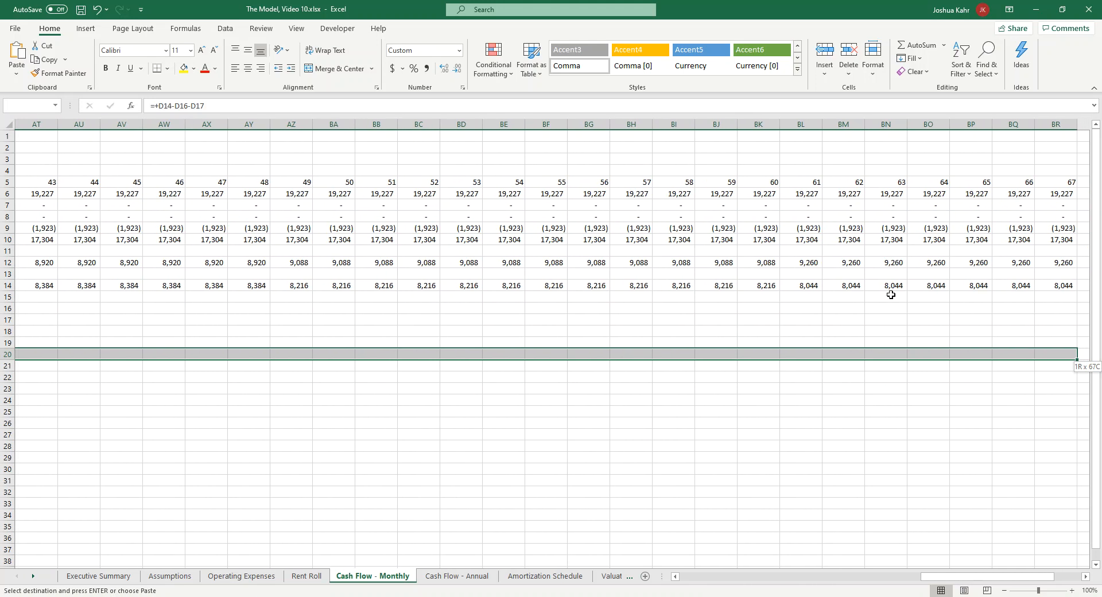
{"action": "key", "text": "shift+Right"}
{"action": "key", "text": "shift+Right"}
{"action": "key", "text": "shift+Right"}
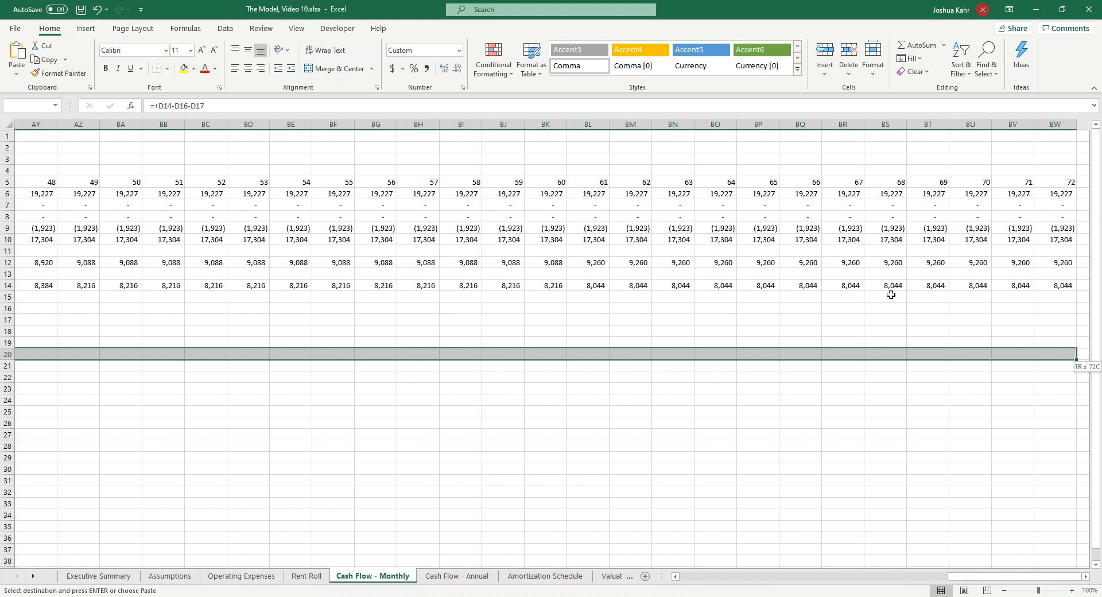
{"action": "key", "text": "ctrl+BackSpace"}
{"action": "key", "text": "Down"}
{"action": "key", "text": "Down"}
{"action": "key", "text": "Down"}
{"action": "key", "text": "Down"}
{"action": "key", "text": "Down"}
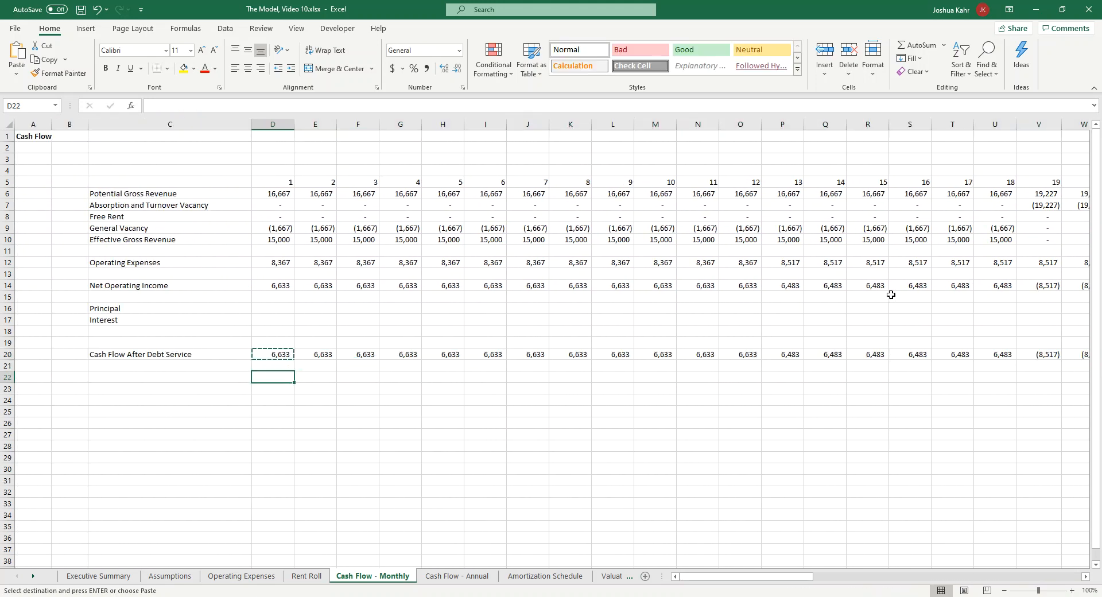
Step: Compare the Cash Flow - Annual sheet's rows with the Cash Flow - Monthly sheet
{"action": "left_click", "coordinate": [488, 580]}
{"action": "left_click", "coordinate": [392, 580]}
{"action": "left_click", "coordinate": [457, 576]}
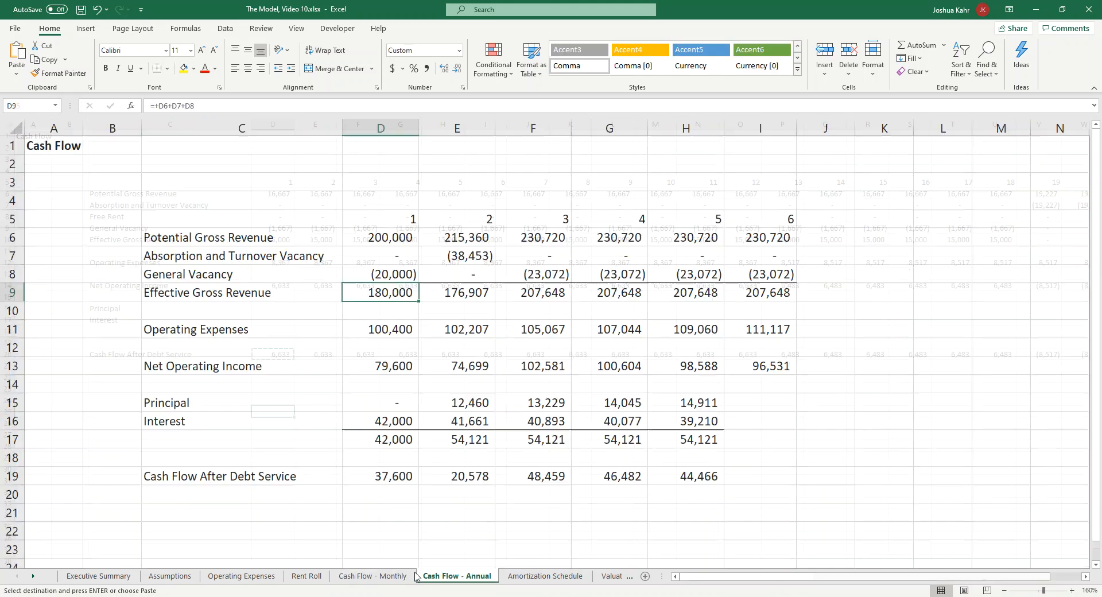
{"action": "left_click", "coordinate": [400, 577]}
{"action": "left_click", "coordinate": [318, 425]}
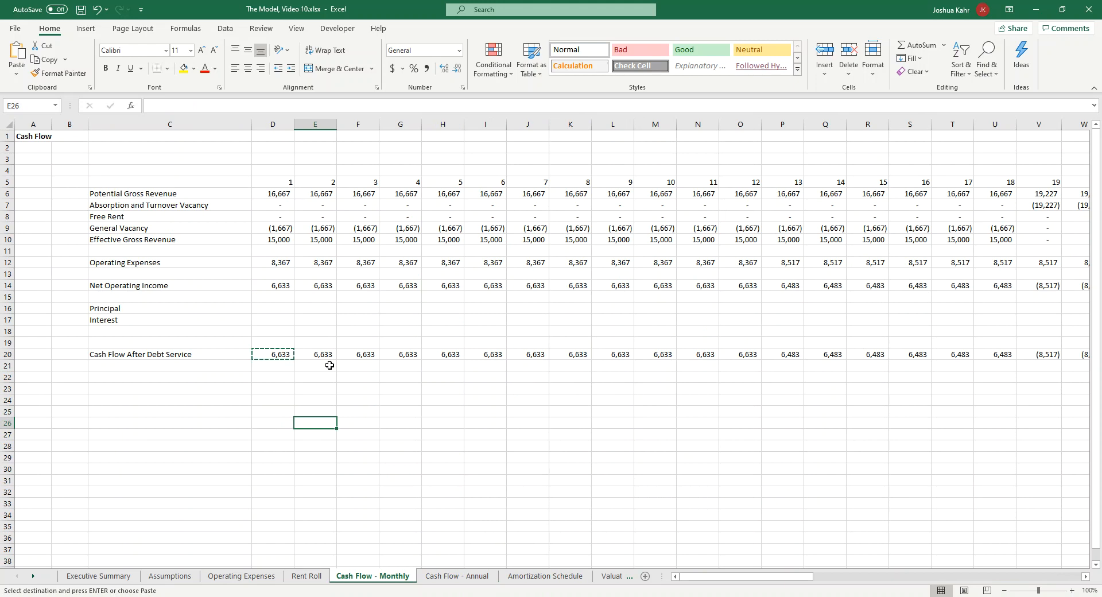
Step: Move the Amortization Schedule sheet directly before the Cash Flow - Monthly sheet
{"action": "left_click", "coordinate": [270, 309]}
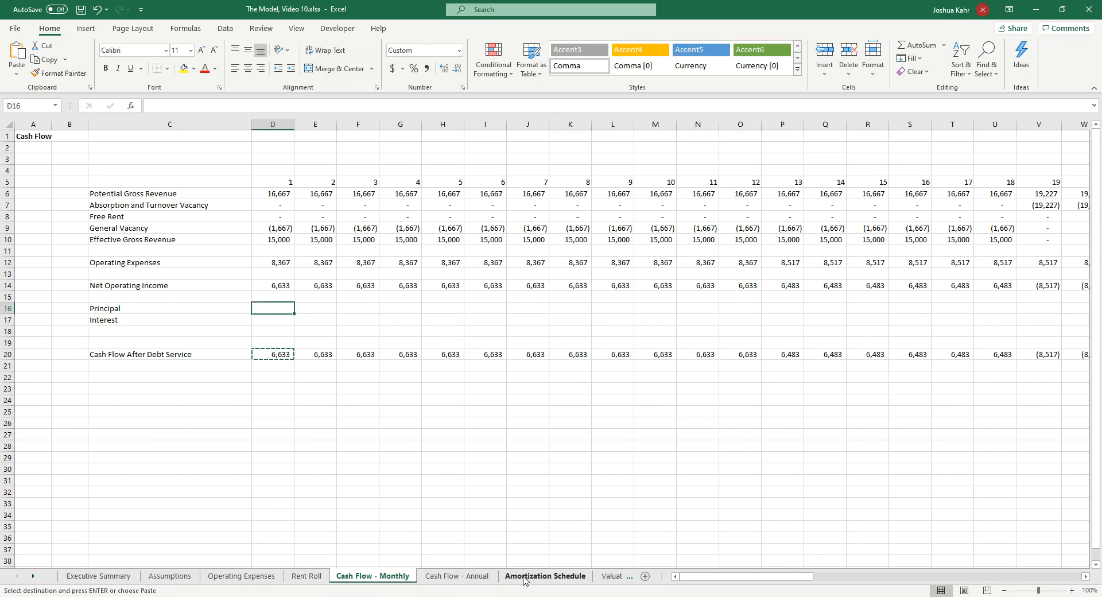
{"action": "left_click", "coordinate": [554, 578]}
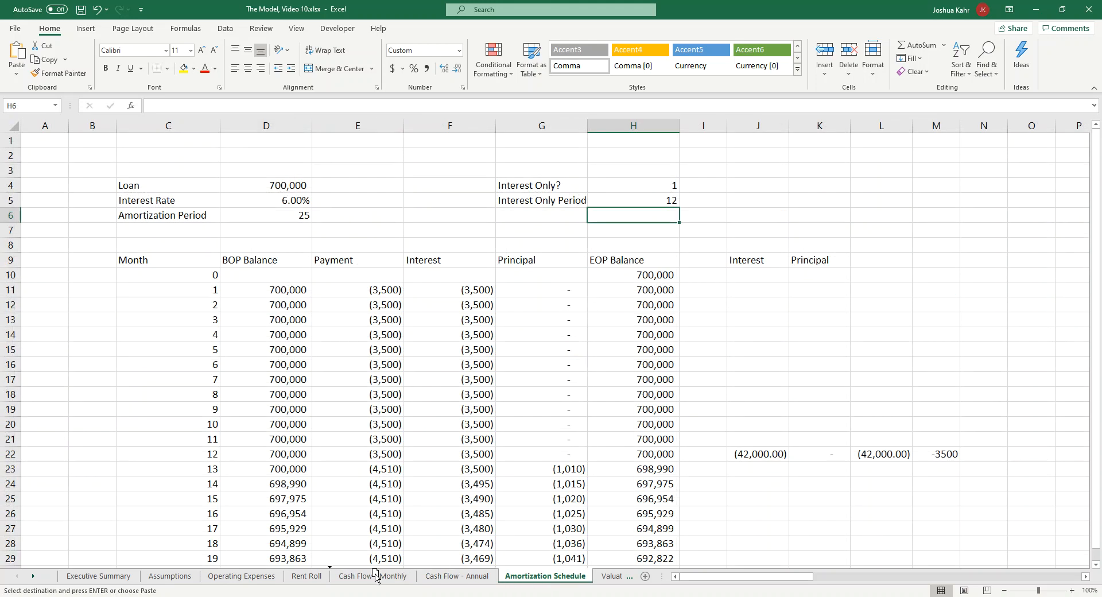
{"action": "left_click_drag", "start_coordinate": [376, 576], "coordinate": [375, 577]}
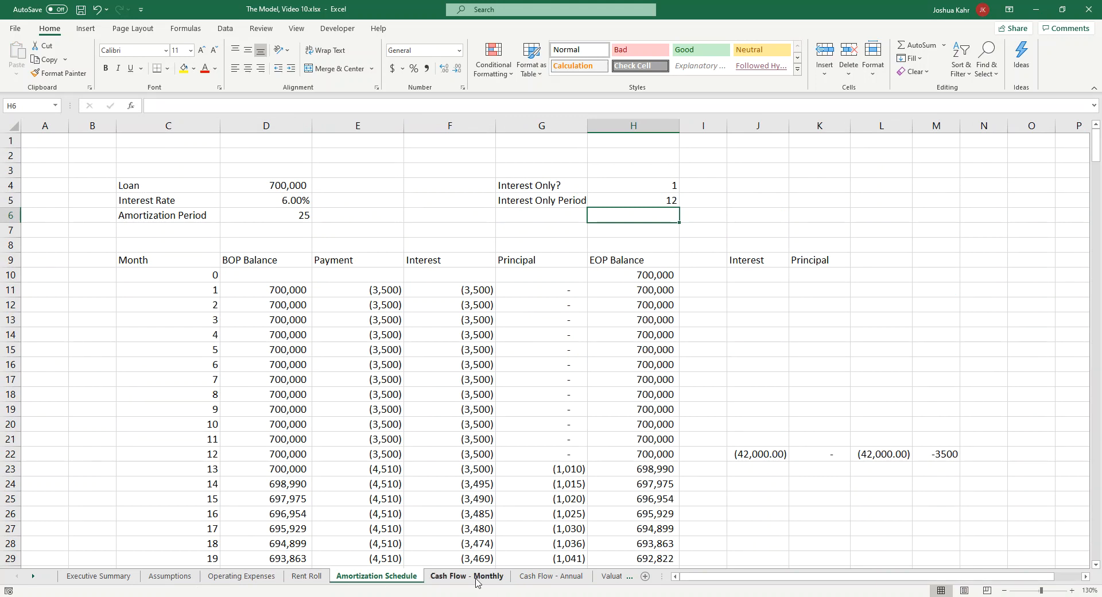
Step: Compare the vertical Payment and Interest columns of the Amortization Schedule with the horizontal month layout of the monthly cash flow
{"action": "left_click_drag", "start_coordinate": [345, 290], "coordinate": [477, 439]}
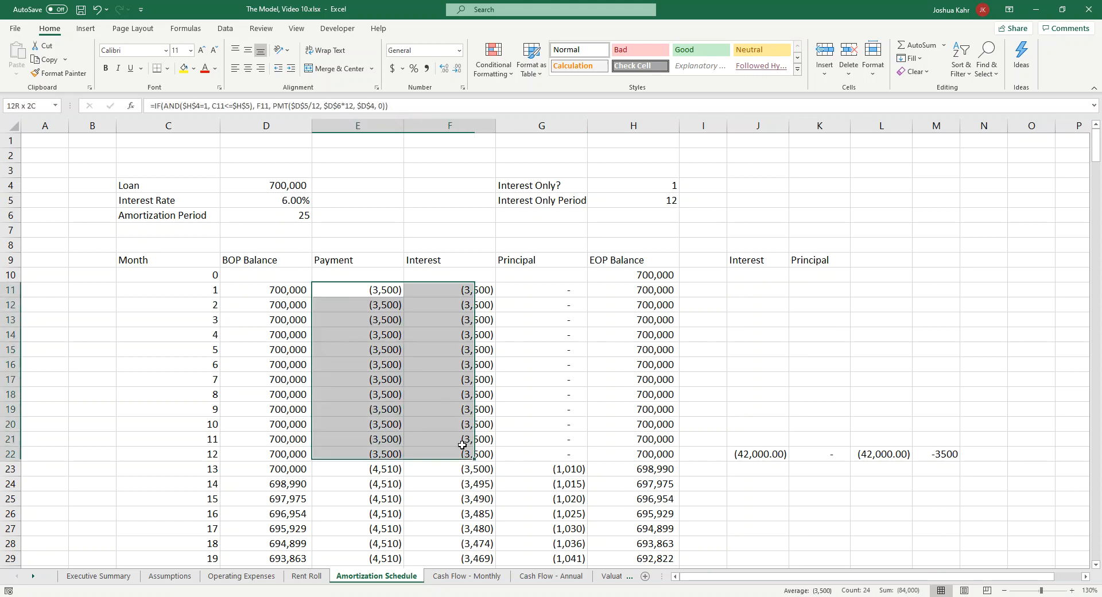
{"action": "left_click", "coordinate": [475, 577]}
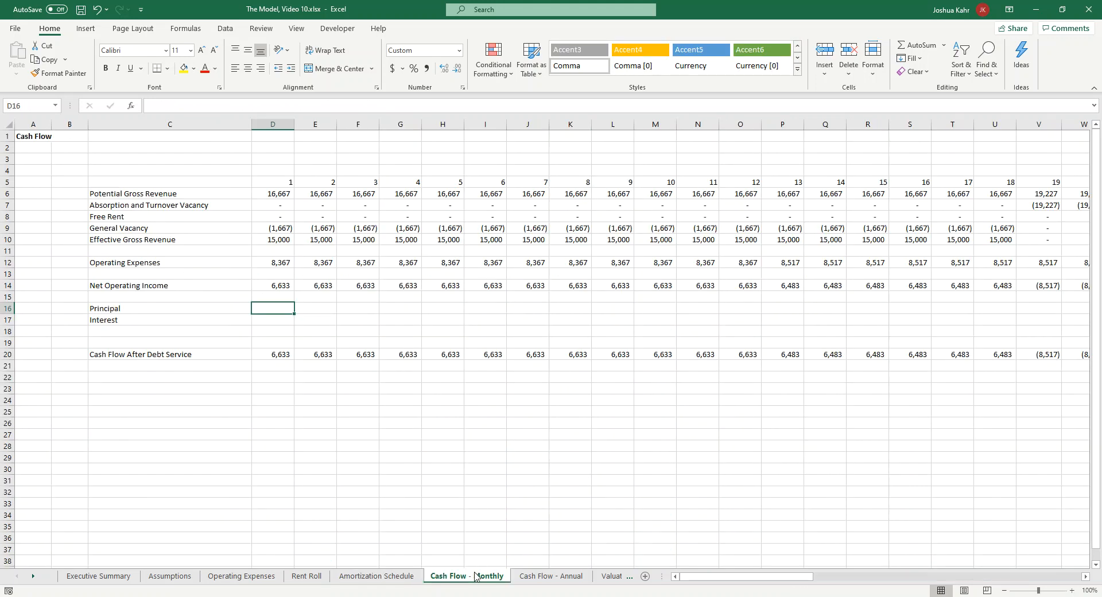
{"action": "left_click", "coordinate": [376, 576]}
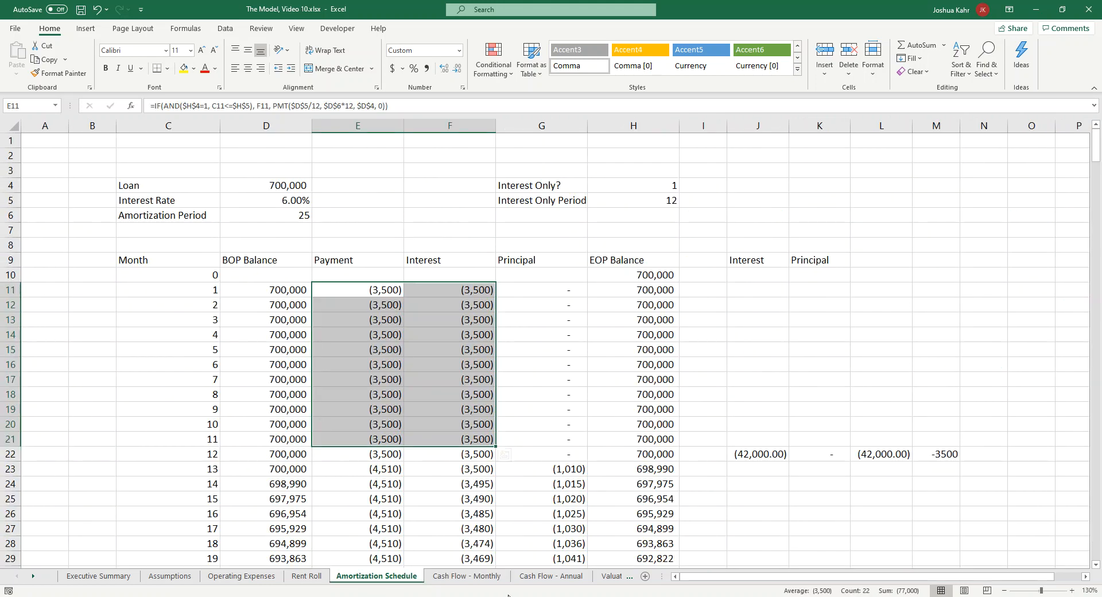
Step: Enter the array formula =TRANSPOSE('Amortization Schedule'!G11:G82)*-1 in the Principal row D16:BW16 of Cash Flow - Monthly
{"action": "left_click", "coordinate": [497, 578]}
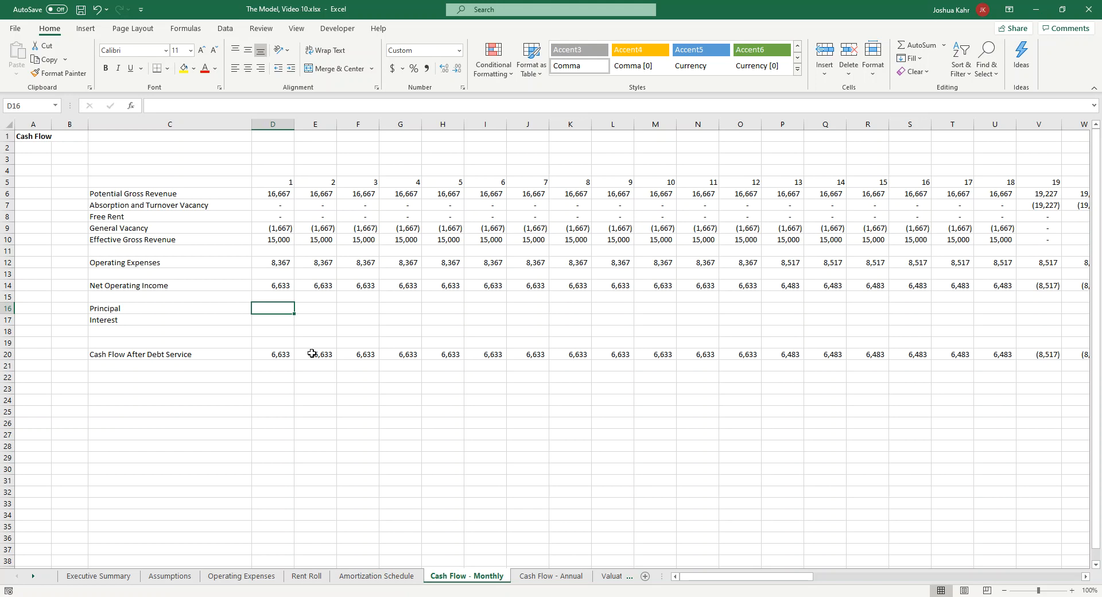
{"action": "key", "text": "shift+Right"}
{"action": "key", "text": "shift+Right"}
{"action": "key", "text": "shift+Right"}
{"action": "key", "text": "shift+Right"}
{"action": "key", "text": "shift+Right"}
{"action": "key", "text": "shift+Right"}
{"action": "key", "text": "shift+Right"}
{"action": "key", "text": "shift+Right"}
{"action": "key", "text": "shift+Right"}
{"action": "key", "text": "shift+Right"}
{"action": "key", "text": "shift+Right"}
{"action": "key", "text": "shift+Right"}
{"action": "key", "text": "shift+Right"}
{"action": "key", "text": "shift+Right"}
{"action": "key", "text": "shift+Right"}
{"action": "key", "text": "shift+Right"}
{"action": "key", "text": "shift+Right"}
{"action": "key", "text": "shift+Right"}
{"action": "key", "text": "shift+Right"}
{"action": "key", "text": "shift+Right"}
{"action": "key", "text": "shift+Right"}
{"action": "key", "text": "shift+Right"}
{"action": "key", "text": "shift+Right"}
{"action": "key", "text": "shift+Right"}
{"action": "key", "text": "shift+Right"}
{"action": "key", "text": "shift+Right"}
{"action": "key", "text": "shift+Right"}
{"action": "key", "text": "shift+Right"}
{"action": "key", "text": "shift+Right"}
{"action": "key", "text": "shift+Right"}
{"action": "key", "text": "shift+Right"}
{"action": "key", "text": "shift+Right"}
{"action": "key", "text": "shift+Right"}
{"action": "key", "text": "shift+Right"}
{"action": "key", "text": "shift+Right"}
{"action": "key", "text": "shift+Right"}
{"action": "key", "text": "shift+Right"}
{"action": "key", "text": "shift+Right"}
{"action": "key", "text": "shift+Right"}
{"action": "key", "text": "shift+Right"}
{"action": "key", "text": "shift+Right"}
{"action": "key", "text": "shift+Right"}
{"action": "key", "text": "shift+Right"}
{"action": "key", "text": "shift+Right"}
{"action": "key", "text": "shift+Right"}
{"action": "key", "text": "shift+Right"}
{"action": "key", "text": "shift+Right"}
{"action": "key", "text": "shift+Right"}
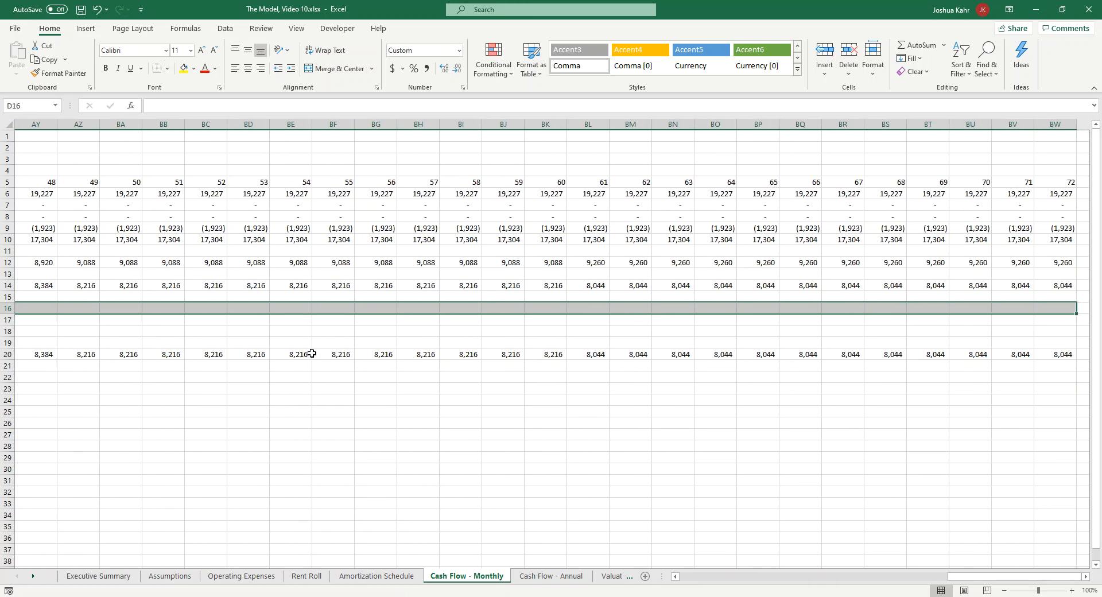
{"action": "type", "text": "=transpose("}
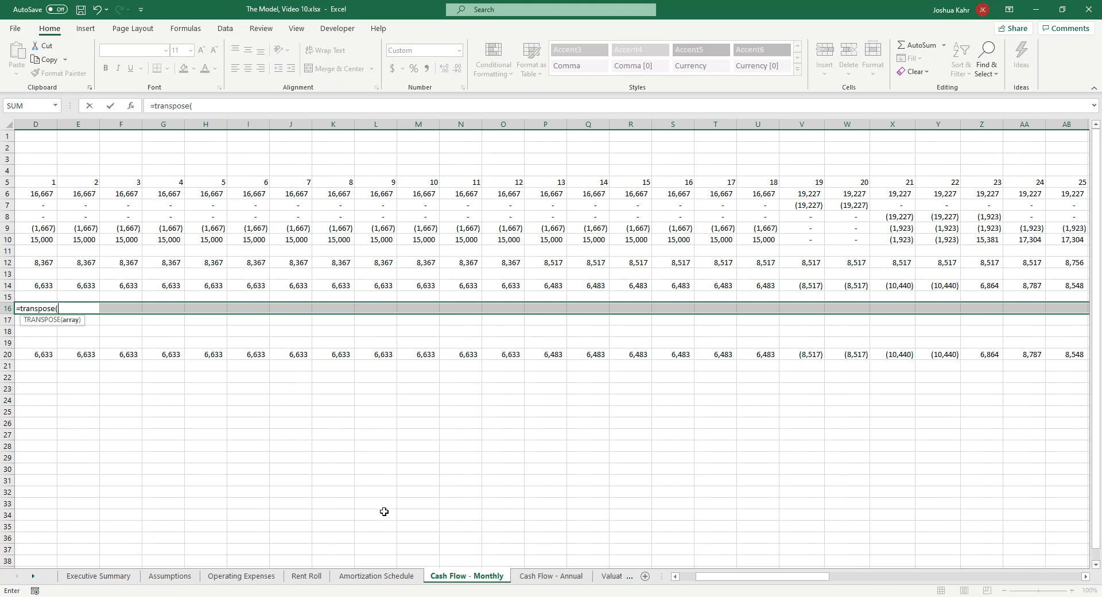
{"action": "left_click", "coordinate": [407, 579]}
{"action": "left_click", "coordinate": [345, 435]}
{"action": "left_click", "coordinate": [375, 294]}
{"action": "left_click_drag", "start_coordinate": [375, 292], "coordinate": [357, 516]}
{"action": "scroll", "coordinate": [480, 397], "scroll_direction": "up", "scroll_amount": 4}
{"action": "scroll", "coordinate": [479, 397], "scroll_direction": "up", "scroll_amount": 14}
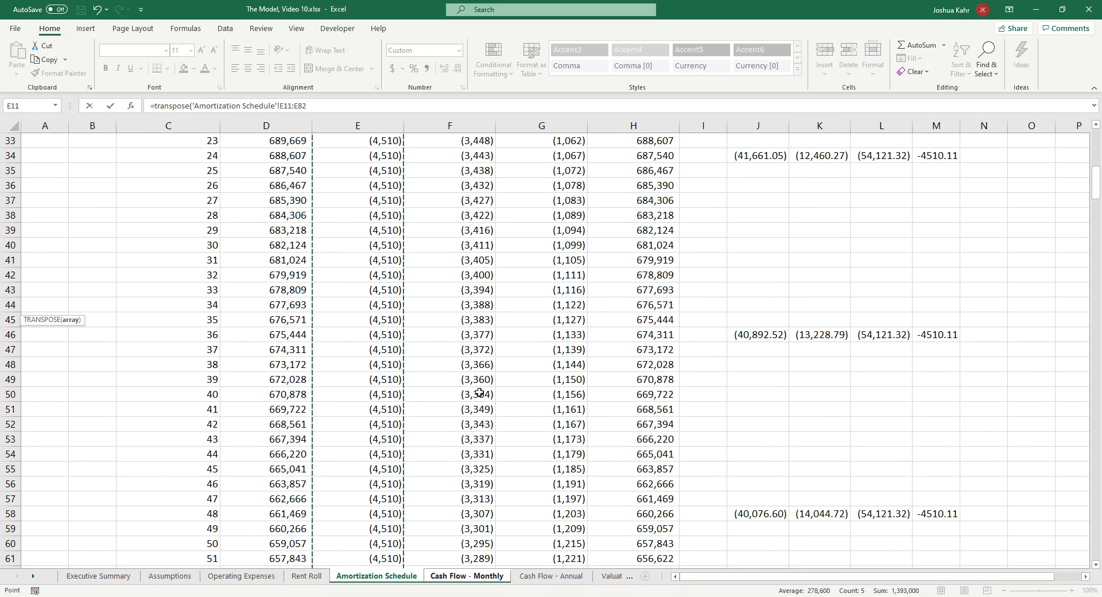
{"action": "left_click_drag", "start_coordinate": [538, 258], "coordinate": [571, 470]}
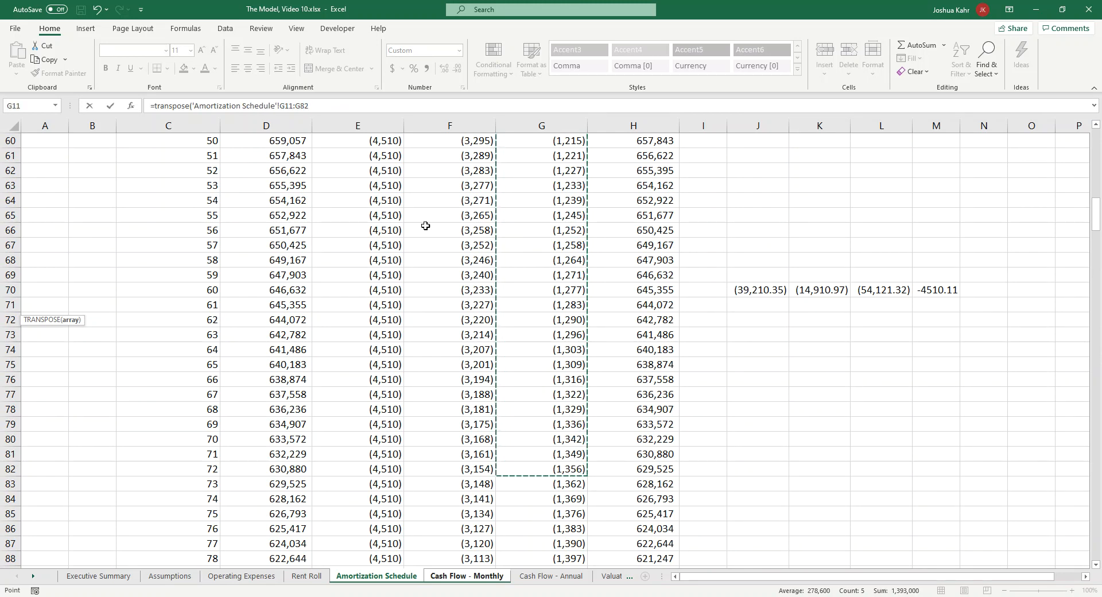
{"action": "left_click", "coordinate": [386, 106]}
{"action": "type", "text": ")"}
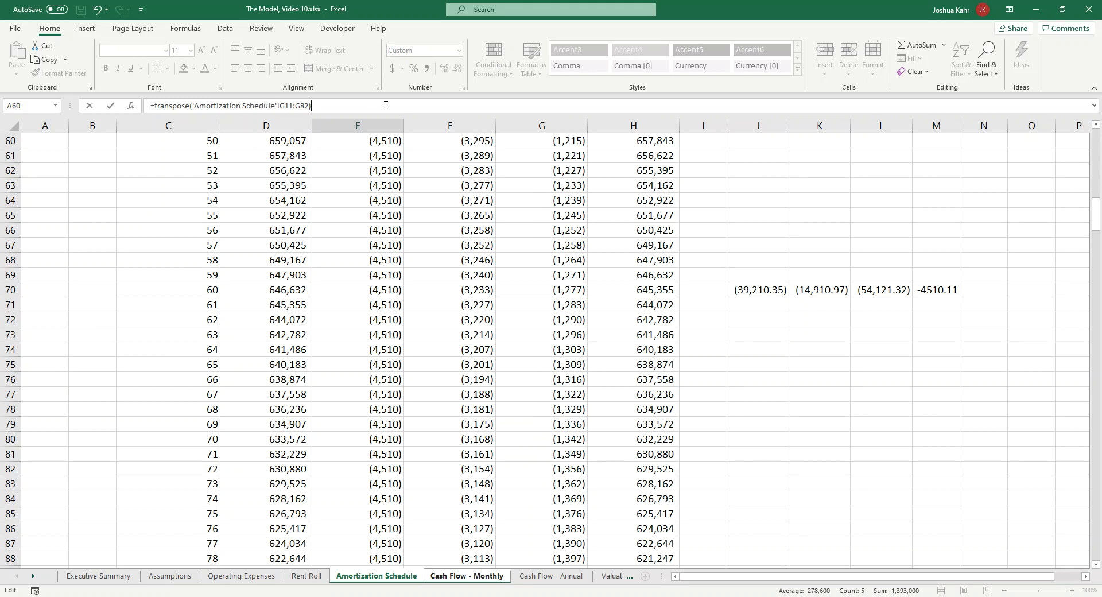
{"action": "type", "text": "*-1"}
{"action": "key", "text": "ctrl+shift+Return"}
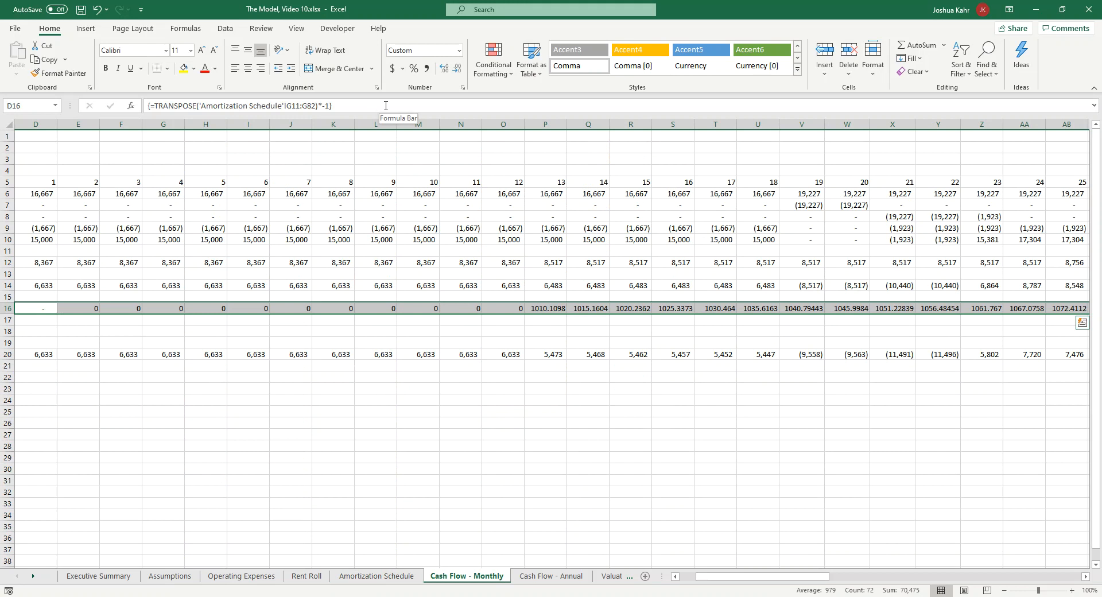
Step: Format the Principal row for all months with comma separators and no decimals
{"action": "left_click", "coordinate": [426, 68]}
{"action": "left_click", "coordinate": [458, 70]}
{"action": "left_click", "coordinate": [458, 70]}
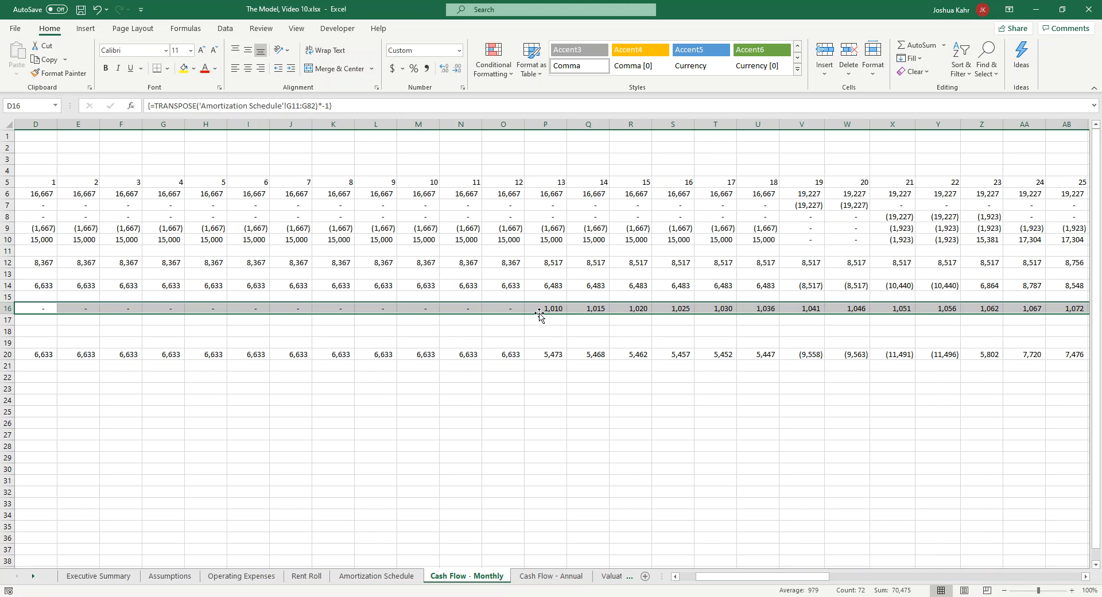
Step: Examine the transposed array formula in the Principal cells from month 12 back to month 2
{"action": "left_click", "coordinate": [507, 309]}
{"action": "key", "text": "Left"}
{"action": "key", "text": "Left"}
{"action": "key", "text": "Left"}
{"action": "key", "text": "Left"}
{"action": "key", "text": "Left"}
{"action": "key", "text": "Left"}
{"action": "key", "text": "Left"}
{"action": "key", "text": "Left"}
{"action": "key", "text": "Left"}
{"action": "key", "text": "Left"}
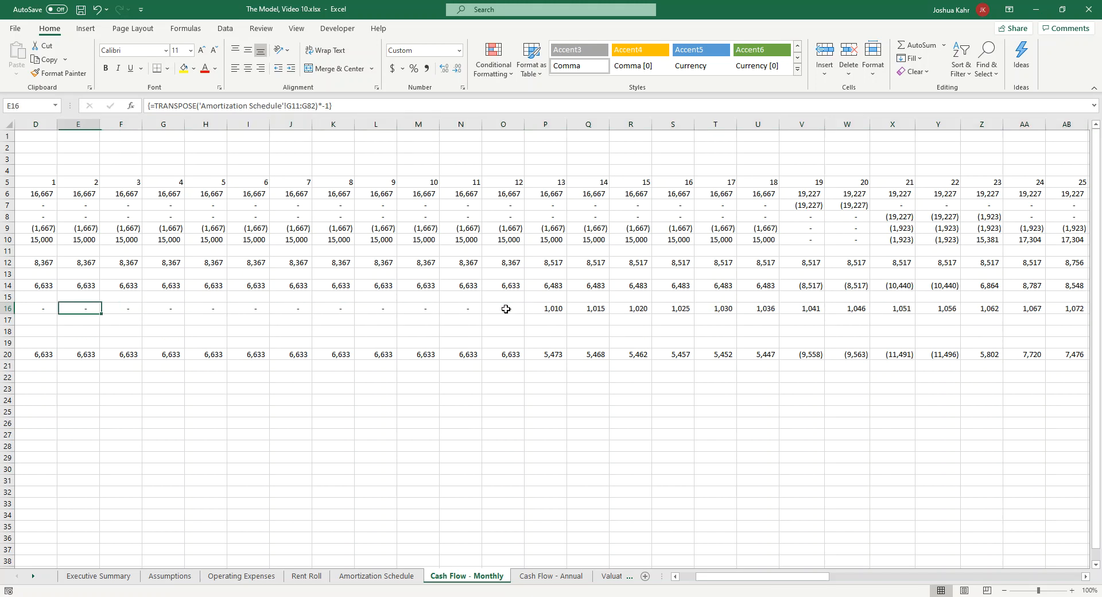
{"action": "scroll", "coordinate": [506, 309], "scroll_direction": "left", "scroll_amount": 3}
{"action": "key", "text": "Left"}
{"action": "key", "text": "Right"}
{"action": "key", "text": "Right"}
{"action": "key", "text": "Right"}
{"action": "key", "text": "Left"}
{"action": "key", "text": "Left"}
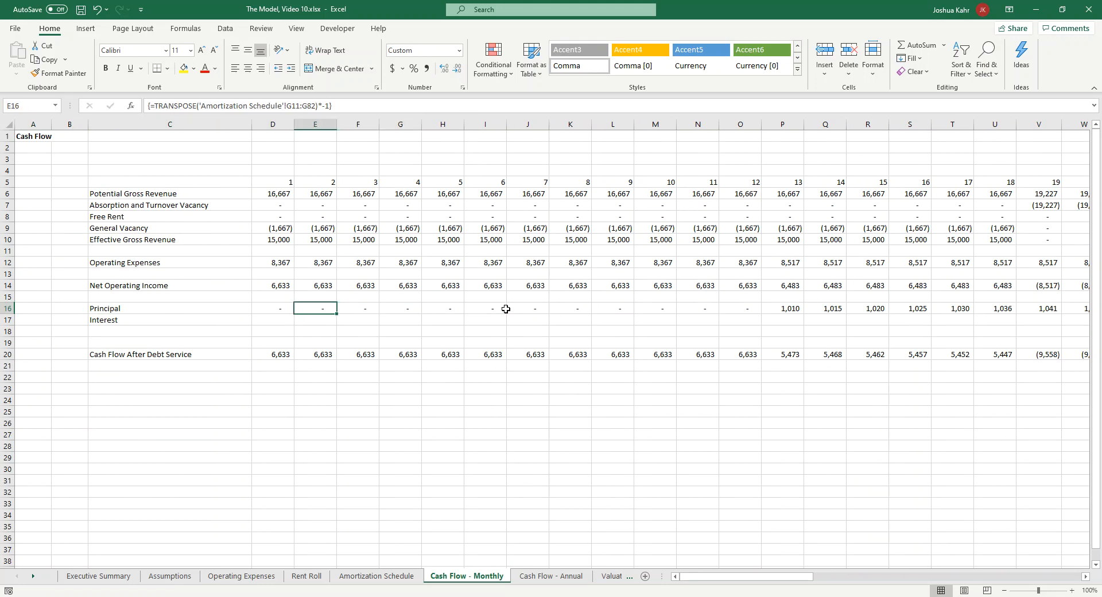
Step: Enter the array formula =+TRANSPOSE('Amortization Schedule'!F11:F82)*-1 in the Interest row, D17:BW17, of Cash Flow - Monthly
{"action": "key", "text": "Down"}
{"action": "key", "text": "Left"}
{"action": "scroll", "coordinate": [506, 309], "scroll_direction": "right", "scroll_amount": 2}
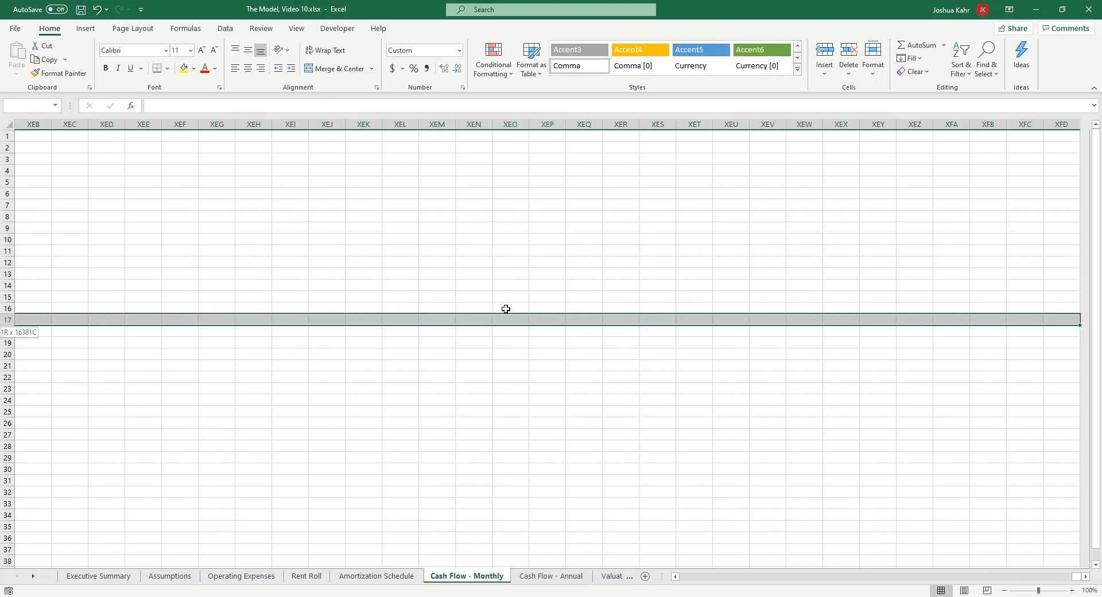
{"action": "key", "text": "shift+Right"}
{"action": "key", "text": "shift+Right"}
{"action": "key", "text": "shift+Right"}
{"action": "key", "text": "shift+Right"}
{"action": "key", "text": "shift+Right"}
{"action": "key", "text": "shift+Right"}
{"action": "key", "text": "shift+Right"}
{"action": "key", "text": "shift+Right"}
{"action": "key", "text": "shift+Right"}
{"action": "key", "text": "shift+Right"}
{"action": "key", "text": "shift+Right"}
{"action": "key", "text": "shift+Right"}
{"action": "key", "text": "shift+Right"}
{"action": "key", "text": "shift+Right"}
{"action": "key", "text": "shift+Right"}
{"action": "key", "text": "shift+Right"}
{"action": "key", "text": "shift+Right"}
{"action": "key", "text": "shift+Right"}
{"action": "key", "text": "shift+Right"}
{"action": "key", "text": "shift+Right"}
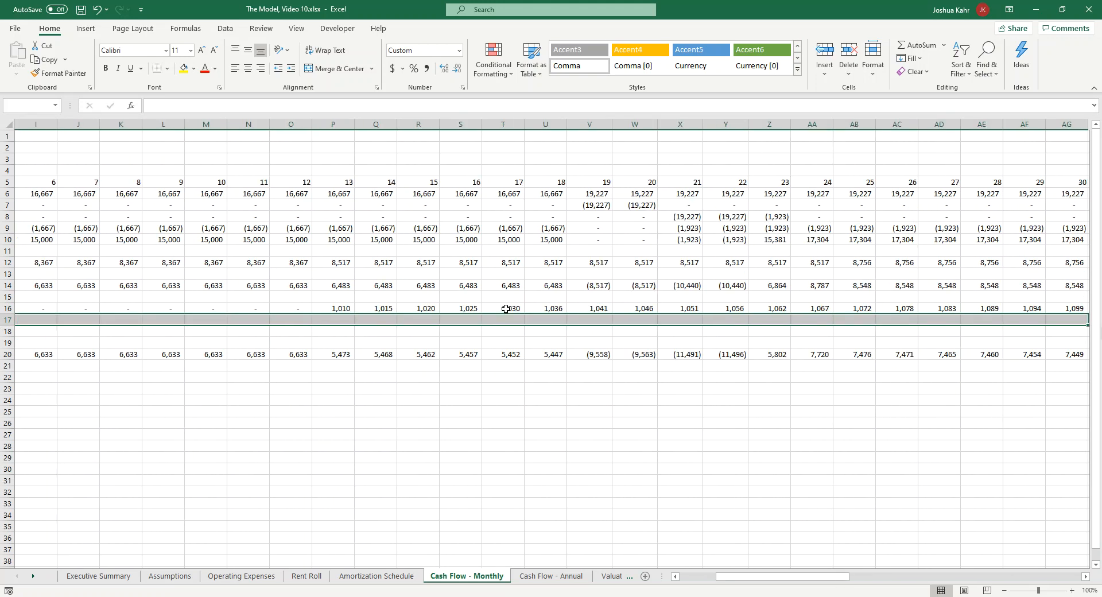
{"action": "scroll", "coordinate": [506, 309], "scroll_direction": "left", "scroll_amount": 8}
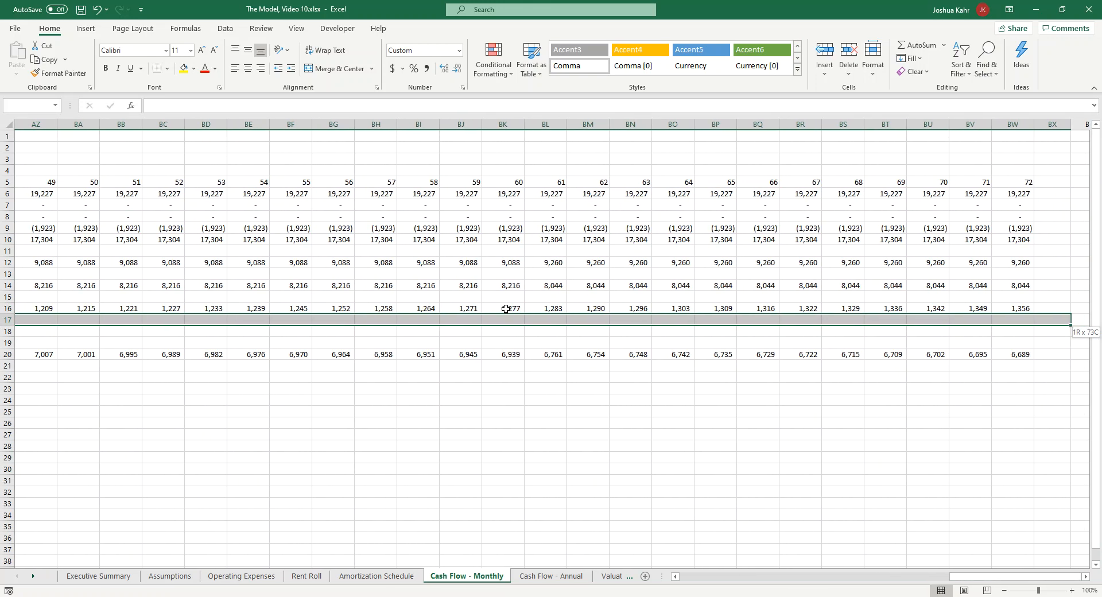
{"action": "type", "text": "+transpose("}
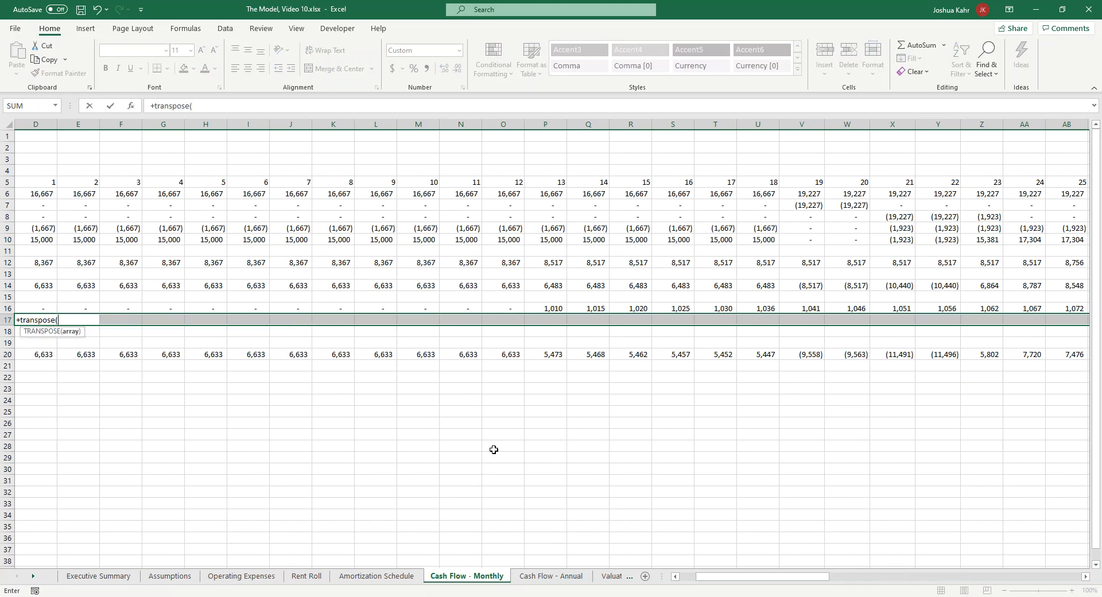
{"action": "left_click", "coordinate": [377, 576]}
{"action": "scroll", "coordinate": [463, 164], "scroll_direction": "up", "scroll_amount": 20}
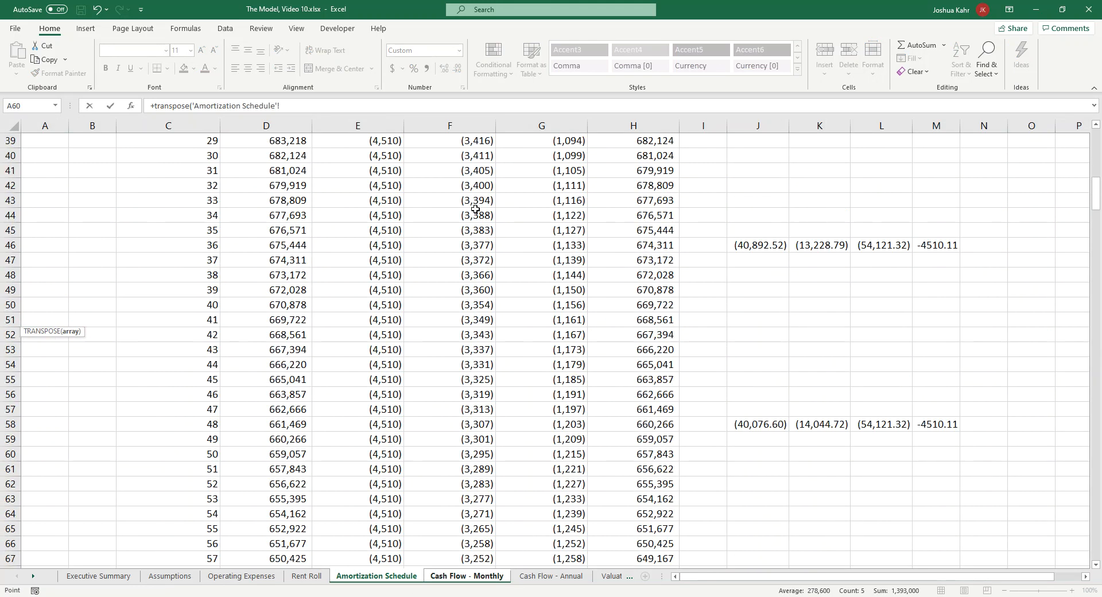
{"action": "left_click_drag", "start_coordinate": [478, 290], "coordinate": [498, 413]}
{"action": "type", "text": ")*-1"}
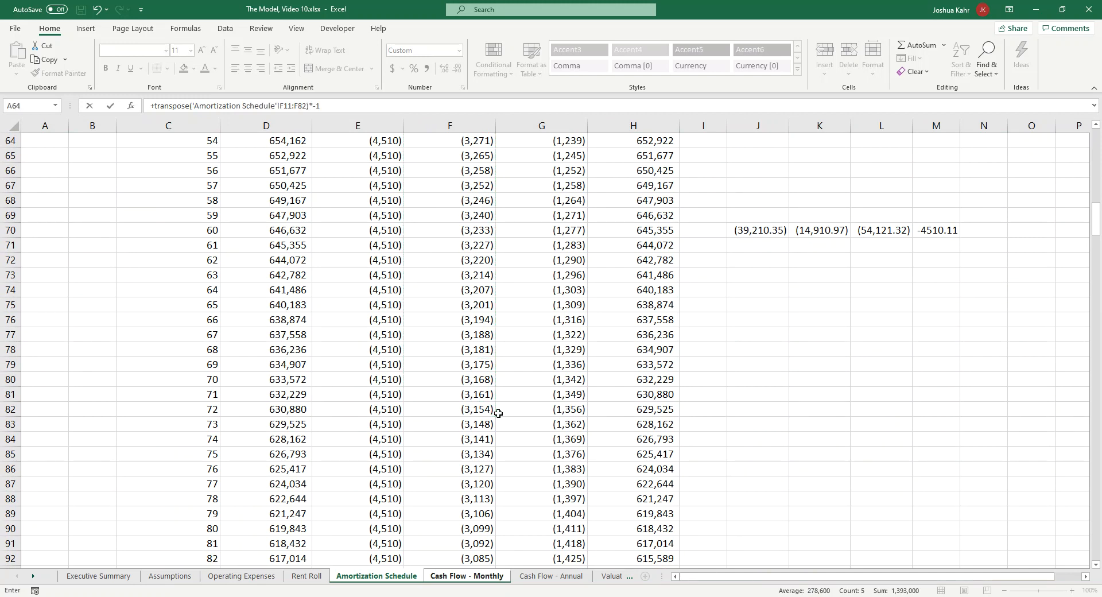
{"action": "key", "text": "ctrl+shift+Return"}
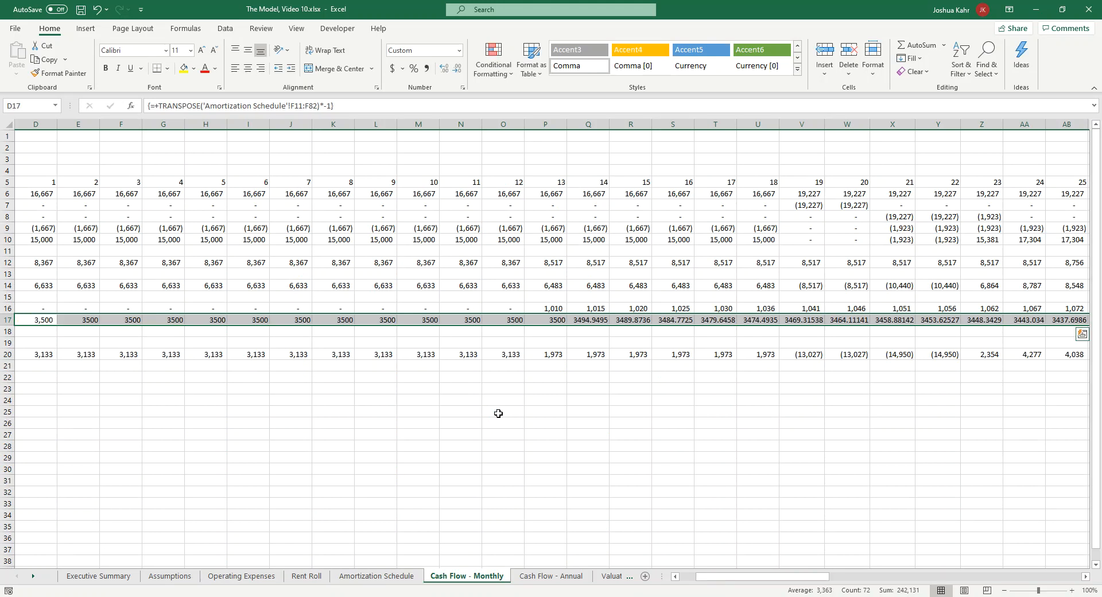
Step: Format the Principal and Interest rows for all months as numbers with thousands separators and no decimals
{"action": "key", "text": "Left"}
{"action": "key", "text": "Up"}
{"action": "key", "text": "Right"}
{"action": "key", "text": "shift+Down"}
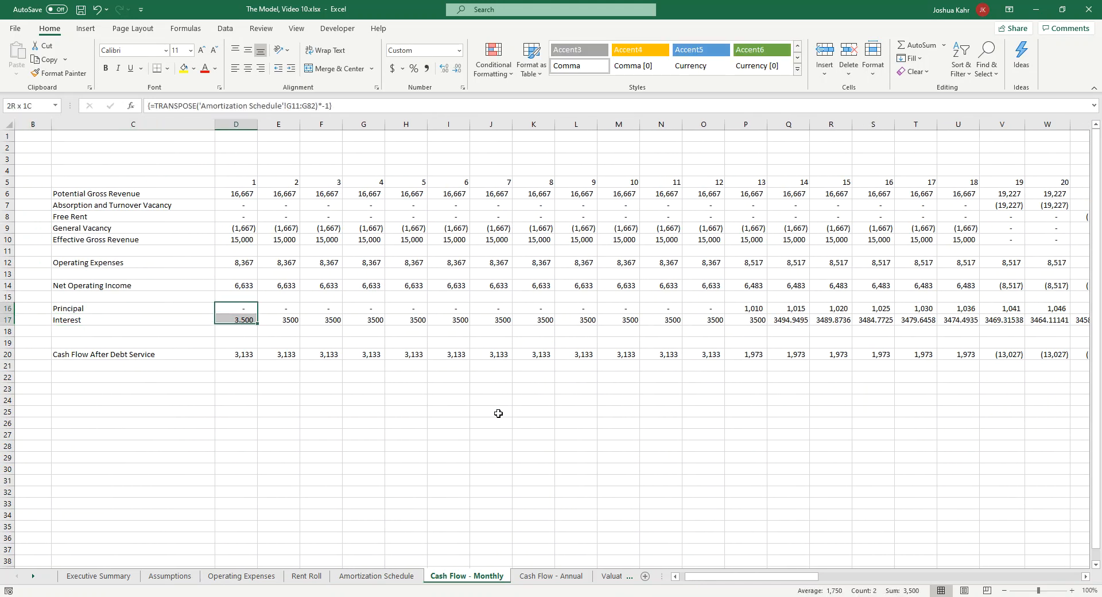
{"action": "key", "text": "ctrl+shift+Right"}
{"action": "key", "text": "ctrl+shift+1"}
{"action": "key", "text": "ctrl+BackSpace"}
{"action": "left_click", "coordinate": [458, 69]}
{"action": "left_click", "coordinate": [458, 69]}
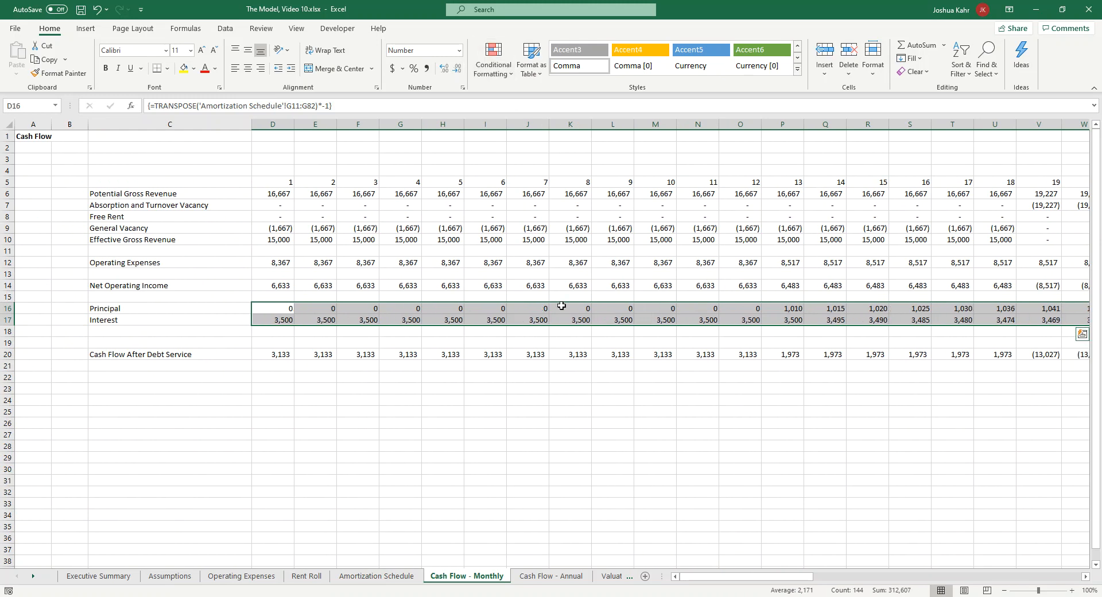
Step: Label the month number row "Months" in cell B5
{"action": "left_click", "coordinate": [561, 307]}
{"action": "key", "text": "Left"}
{"action": "key", "text": "Left"}
{"action": "key", "text": "Left"}
{"action": "key", "text": "Left"}
{"action": "key", "text": "Left"}
{"action": "key", "text": "Left"}
{"action": "key", "text": "Left"}
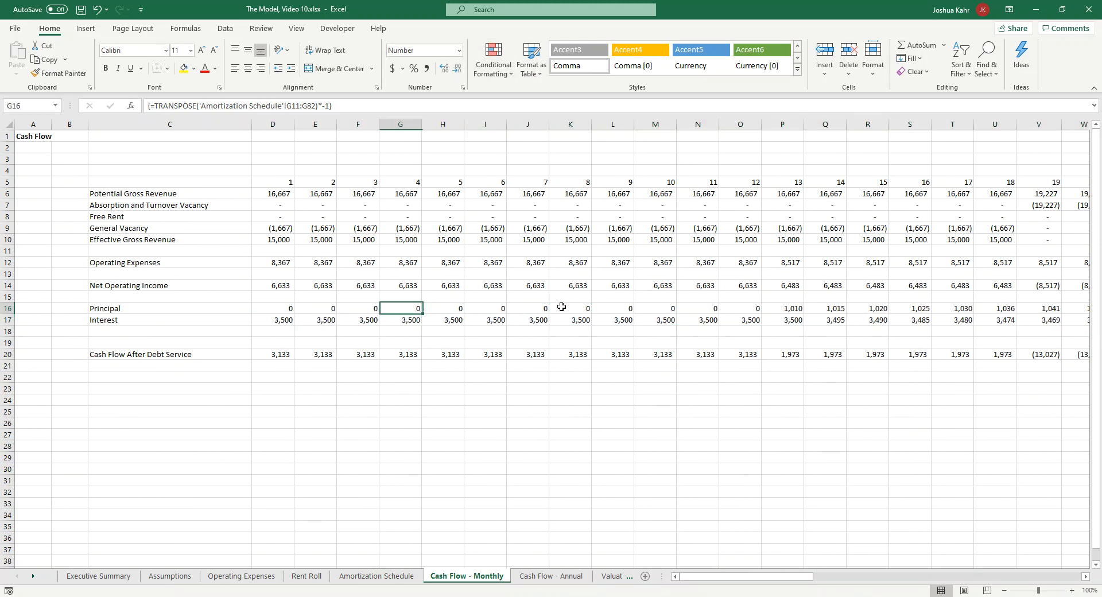
{"action": "key", "text": "Down"}
{"action": "key", "text": "Down"}
{"action": "key", "text": "Down"}
{"action": "key", "text": "Down"}
{"action": "key", "text": "Down"}
{"action": "key", "text": "Left"}
{"action": "key", "text": "Down"}
{"action": "key", "text": "Up"}
{"action": "key", "text": "Up"}
{"action": "key", "text": "Up"}
{"action": "key", "text": "Up"}
{"action": "key", "text": "Up"}
{"action": "key", "text": "Up"}
{"action": "key", "text": "Up"}
{"action": "key", "text": "Up"}
{"action": "key", "text": "Up"}
{"action": "key", "text": "Up"}
{"action": "key", "text": "Up"}
{"action": "key", "text": "Up"}
{"action": "key", "text": "Up"}
{"action": "key", "text": "Up"}
{"action": "key", "text": "Up"}
{"action": "key", "text": "Up"}
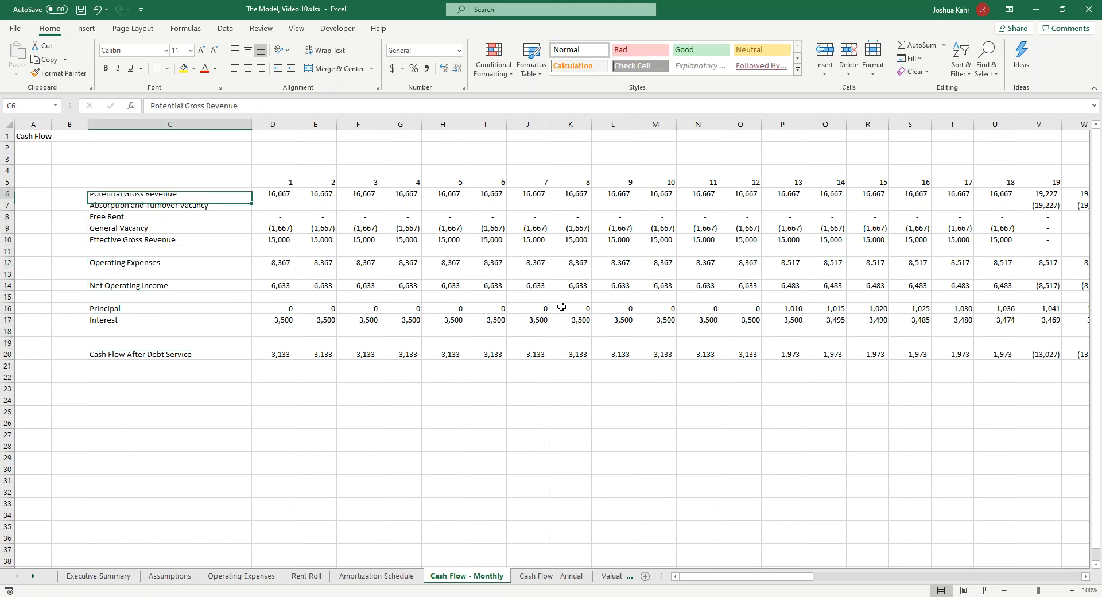
{"action": "key", "text": "Up"}
{"action": "key", "text": "Left"}
{"action": "type", "text": "Months"}
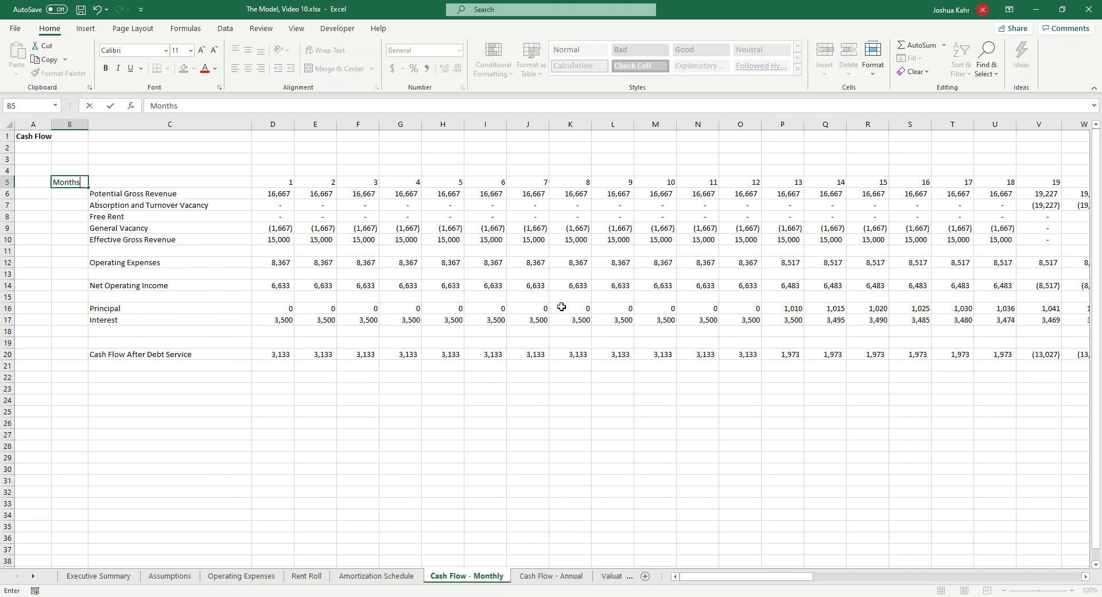
{"action": "key", "text": "Return"}
Step: Enter the heading "Years" in cell B23, below the monthly cash flow, for an annual summary
{"action": "key", "text": "Down"}
{"action": "key", "text": "Down"}
{"action": "key", "text": "Down"}
{"action": "key", "text": "Down"}
{"action": "key", "text": "Down"}
{"action": "key", "text": "Down"}
{"action": "key", "text": "Down"}
{"action": "key", "text": "Down"}
{"action": "key", "text": "Down"}
{"action": "key", "text": "Down"}
{"action": "key", "text": "Down"}
{"action": "key", "text": "Down"}
{"action": "key", "text": "Down"}
{"action": "key", "text": "Down"}
{"action": "key", "text": "Down"}
{"action": "key", "text": "Down"}
{"action": "key", "text": "Down"}
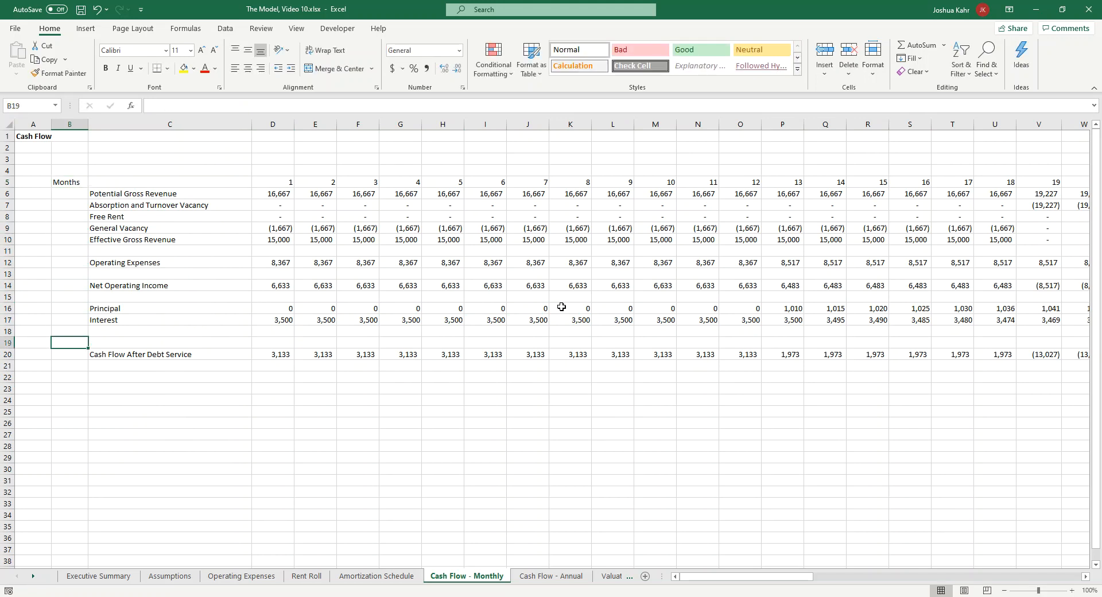
{"action": "type", "text": "Years"}
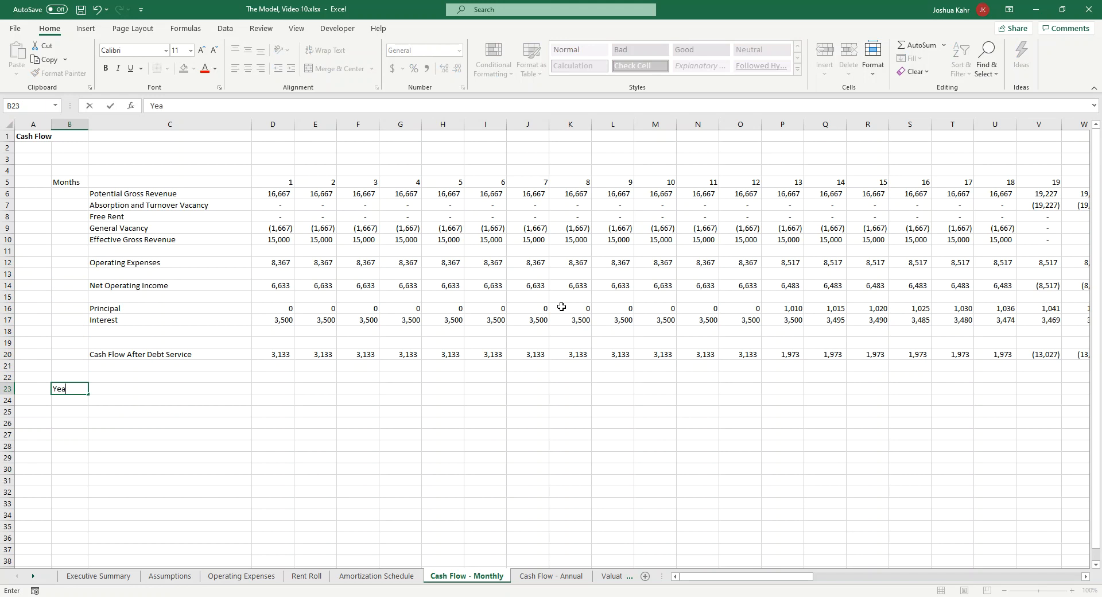
{"action": "key", "text": "Return"}
Step: Number the annual summary's year columns 1 through 5 in cells D23:H23
{"action": "key", "text": "Right"}
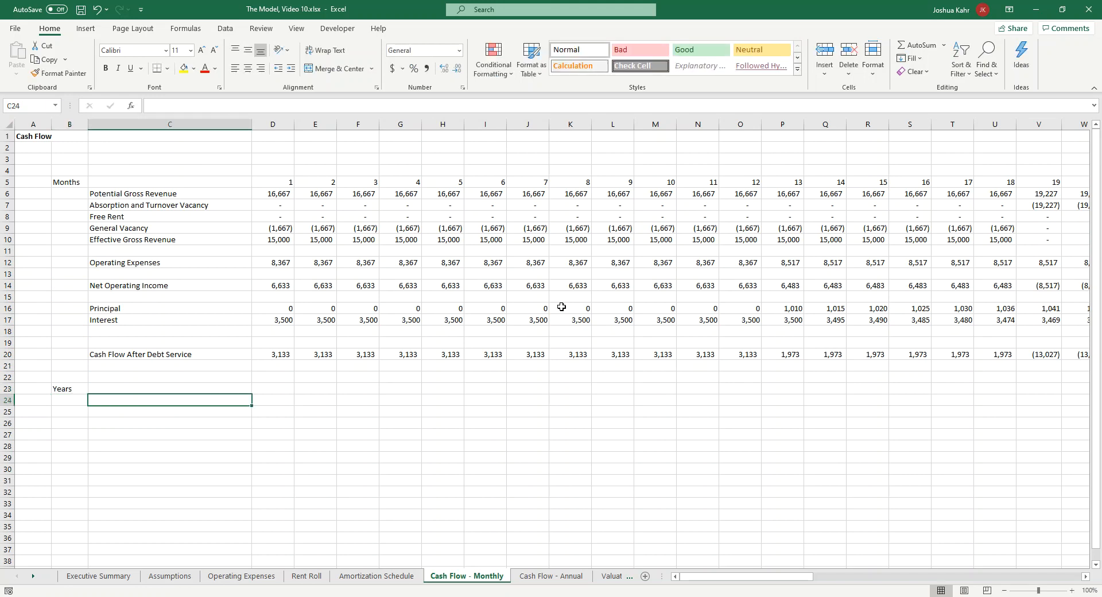
{"action": "key", "text": "Right"}
{"action": "key", "text": "Up"}
{"action": "type", "text": "1"}
{"action": "key", "text": "Right"}
{"action": "type", "text": "2"}
{"action": "key", "text": "Right"}
{"action": "type", "text": "3"}
{"action": "key", "text": "Right"}
{"action": "type", "text": "4"}
{"action": "key", "text": "Right"}
{"action": "type", "text": "5"}
{"action": "key", "text": "Left"}
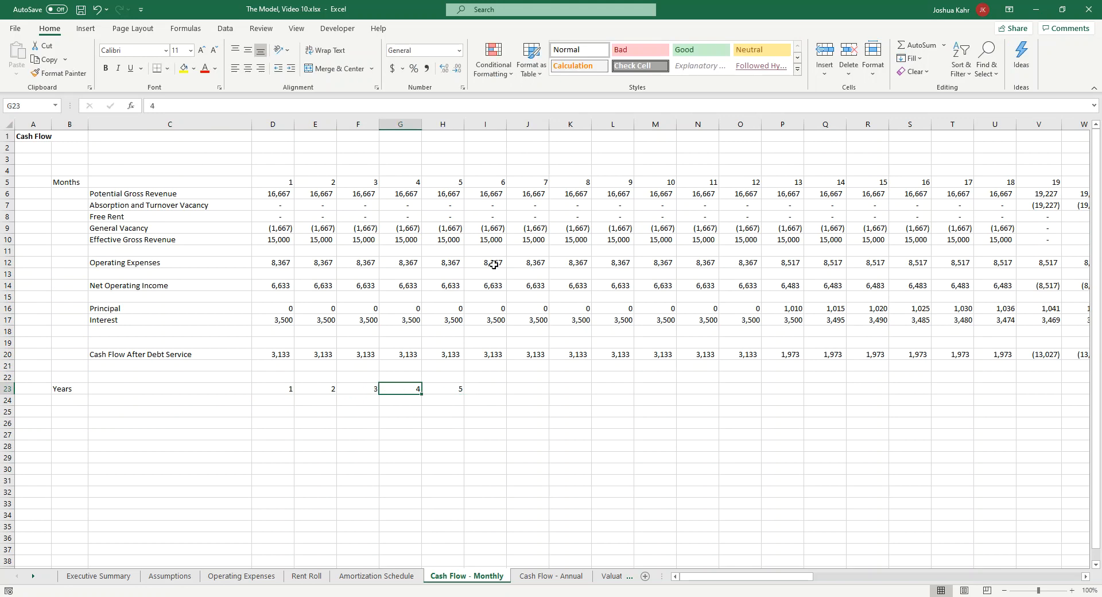
Step: Link C24 to the Potential Gross Revenue label with +C6 and fill the link down through C39
{"action": "left_click_drag", "start_coordinate": [206, 194], "coordinate": [216, 351]}
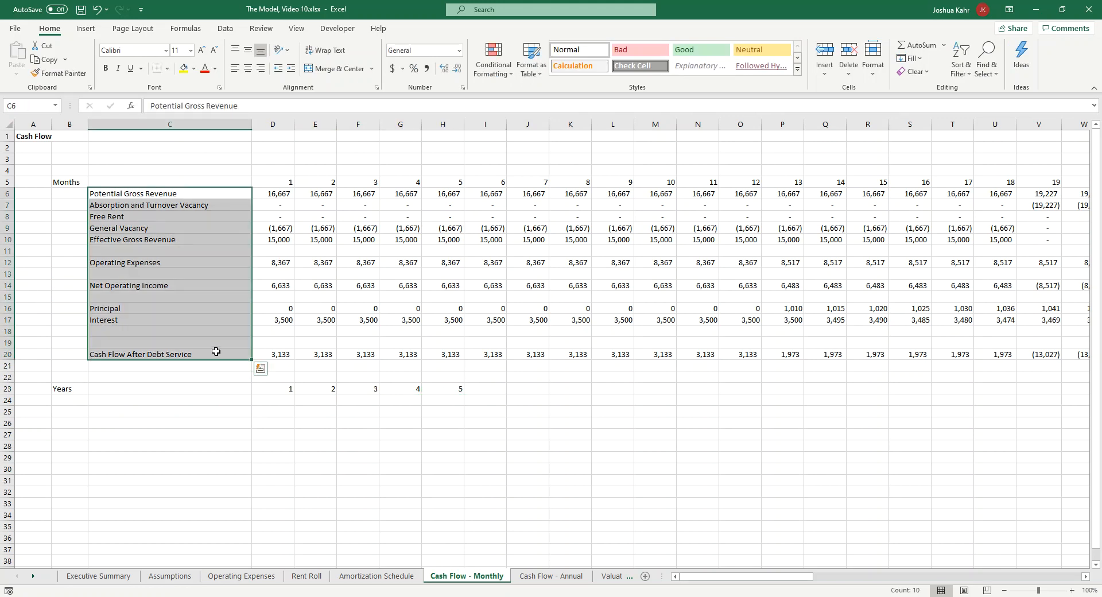
{"action": "left_click", "coordinate": [214, 400]}
{"action": "key", "text": "Down"}
{"action": "type", "text": "="}
{"action": "key", "text": "Escape"}
{"action": "left_click", "coordinate": [214, 400]}
{"action": "type", "text": "+"}
{"action": "left_click", "coordinate": [145, 194]}
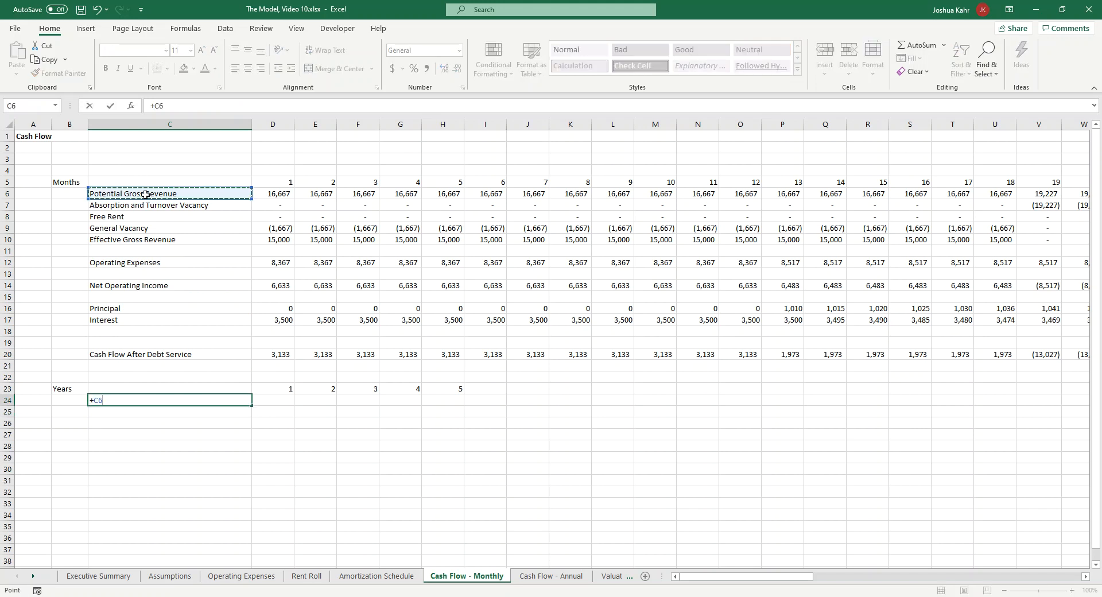
{"action": "key", "text": "ctrl+Return"}
{"action": "scroll", "coordinate": [170, 218], "scroll_direction": "down", "scroll_amount": 1}
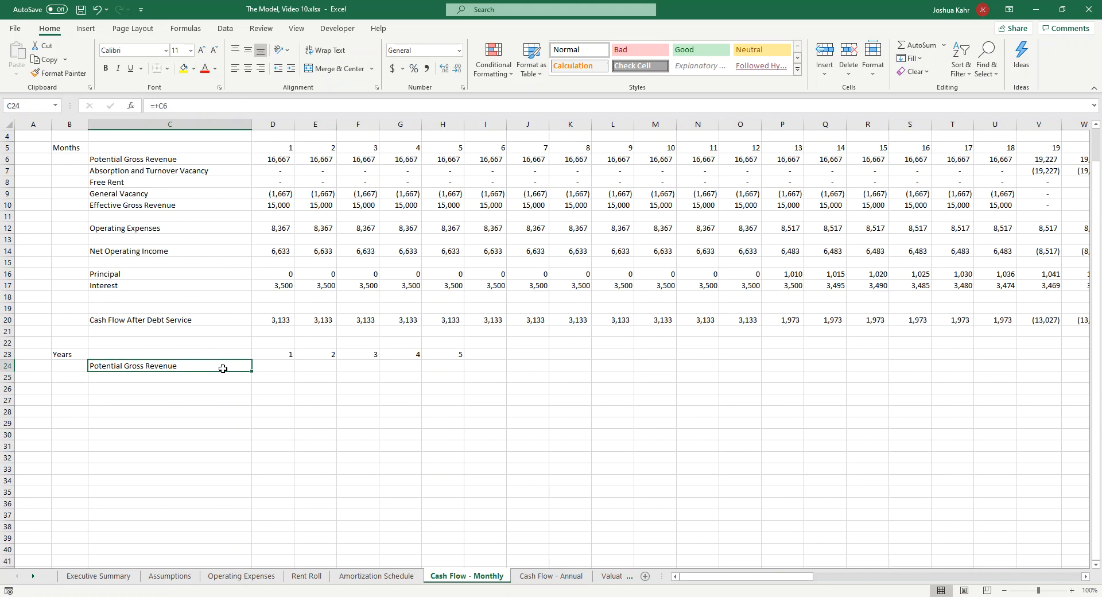
{"action": "left_click_drag", "start_coordinate": [251, 372], "coordinate": [264, 534]}
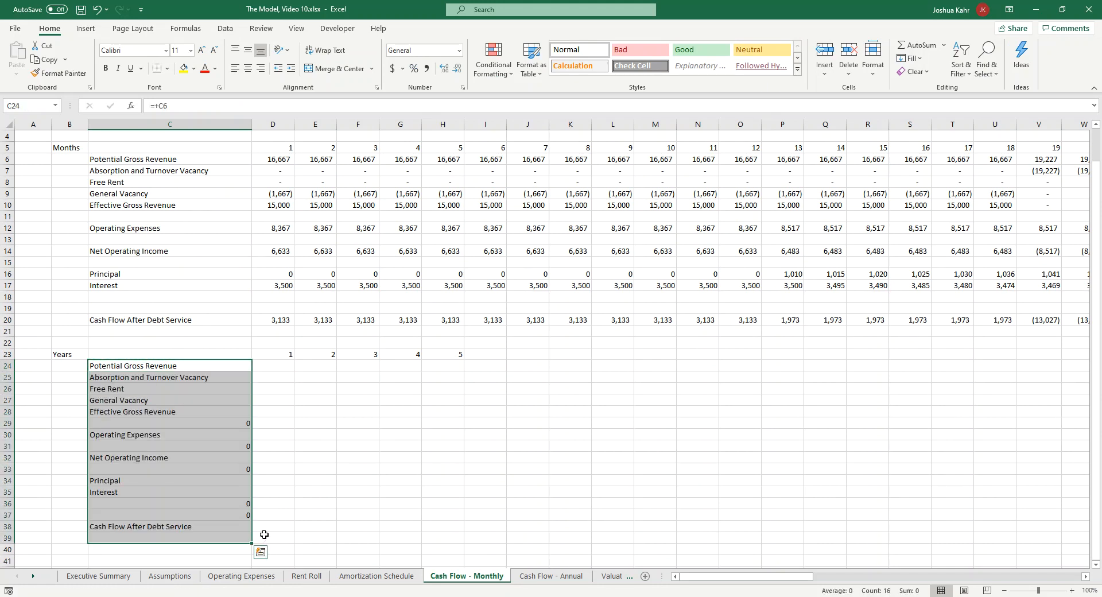
{"action": "left_click", "coordinate": [269, 404]}
Step: Clear the zeros from the blank label rows C29, C31, C33, C36, C37 and C39 of the annual summary
{"action": "left_click", "coordinate": [248, 535]}
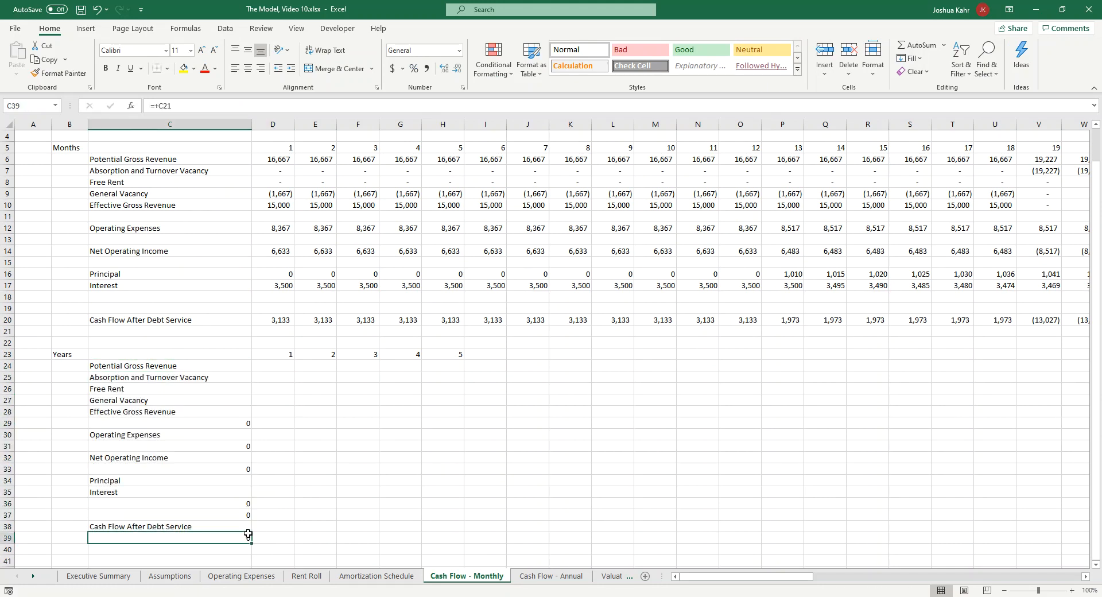
{"action": "left_click", "coordinate": [239, 503]}
{"action": "key", "text": "Delete"}
{"action": "left_click", "coordinate": [237, 513]}
{"action": "key", "text": "Delete"}
{"action": "left_click", "coordinate": [236, 469]}
{"action": "key", "text": "Delete"}
{"action": "left_click", "coordinate": [238, 448]}
{"action": "key", "text": "Delete"}
{"action": "left_click", "coordinate": [237, 425]}
{"action": "key", "text": "Delete"}
{"action": "left_click", "coordinate": [332, 425]}
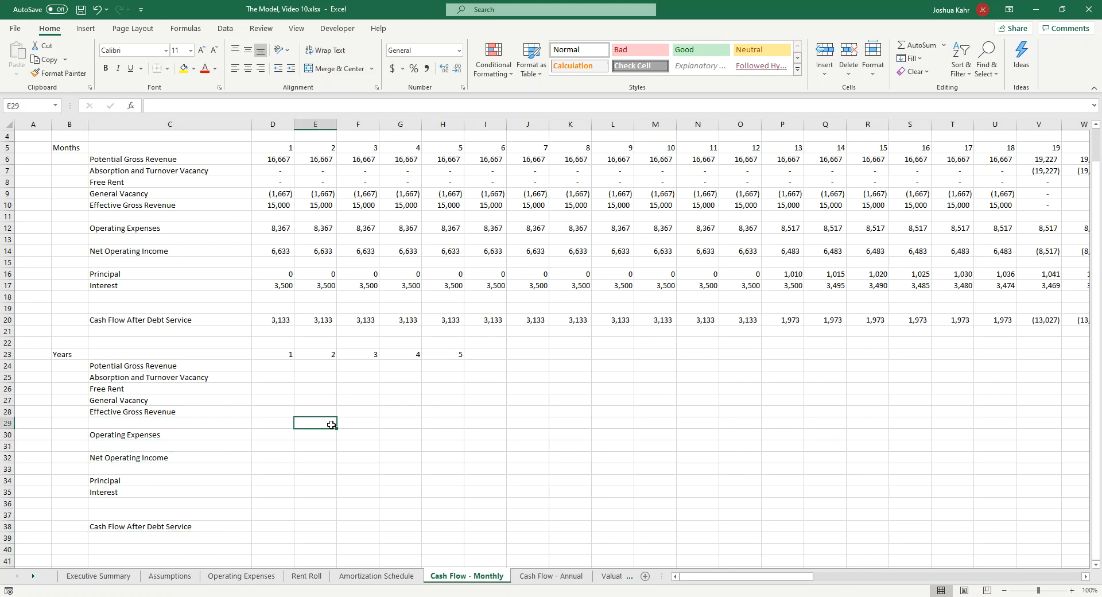
Step: Write +sum(offset(D6, 0, 12*(D23-1), 1, 12 in D24 to sum year 1 Potential Gross Revenue
{"action": "left_click", "coordinate": [267, 366]}
{"action": "scroll", "coordinate": [495, 378], "scroll_direction": "up", "scroll_amount": 1}
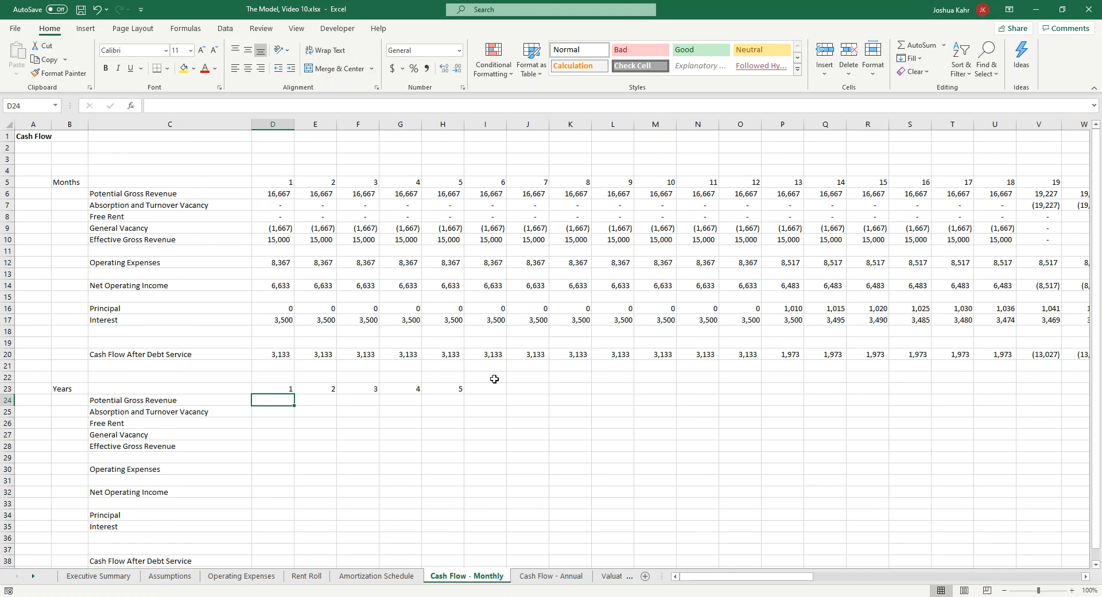
{"action": "type", "text": "+"}
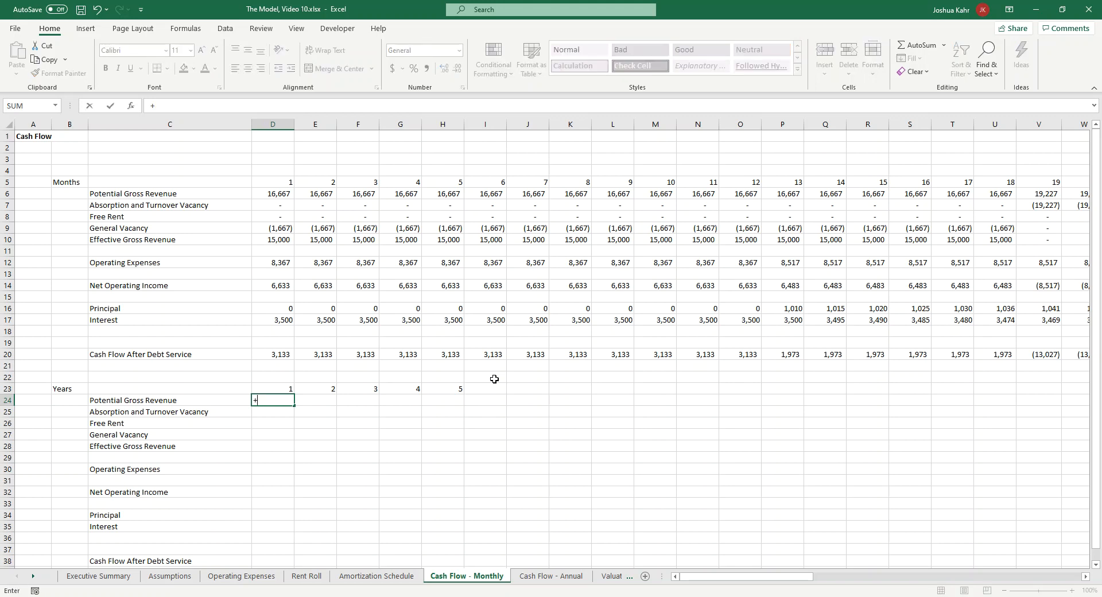
{"action": "type", "text": "sum(offset"}
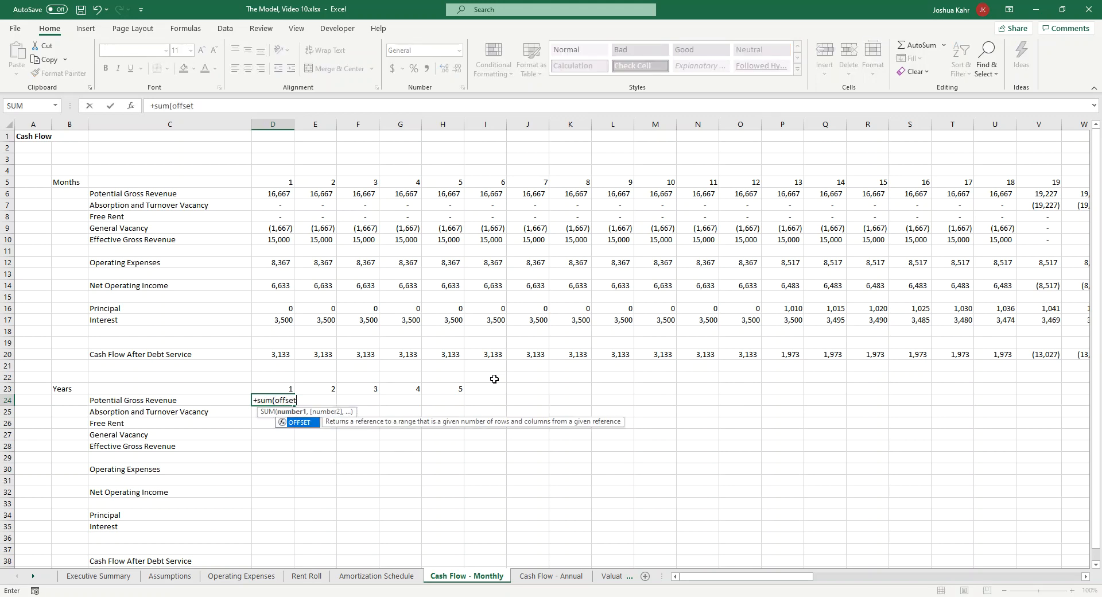
{"action": "type", "text": "("}
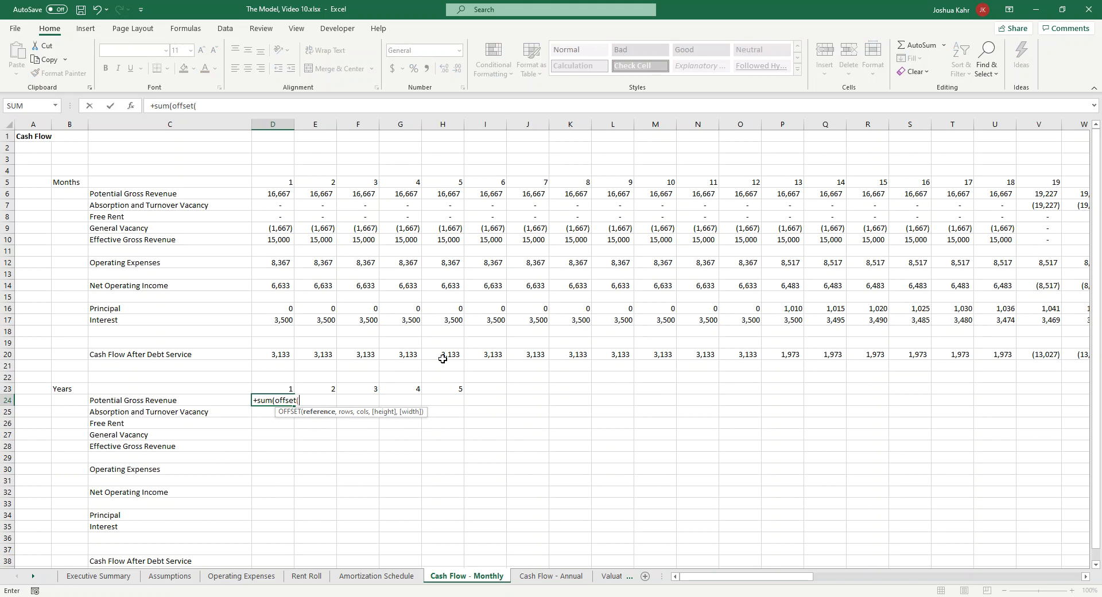
{"action": "left_click", "coordinate": [272, 193]}
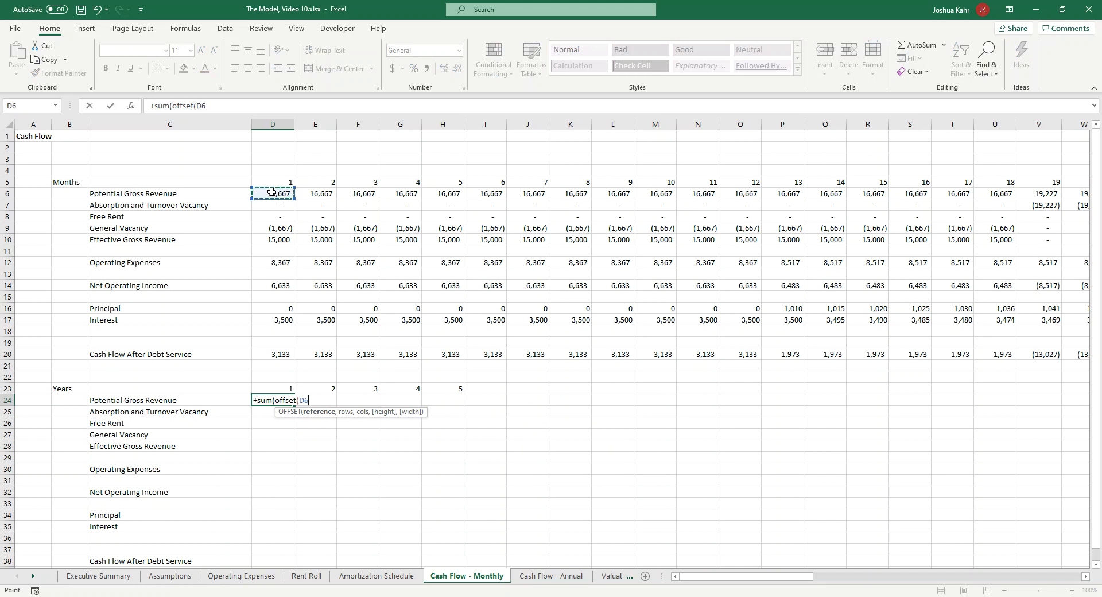
{"action": "type", "text": ", 0"}
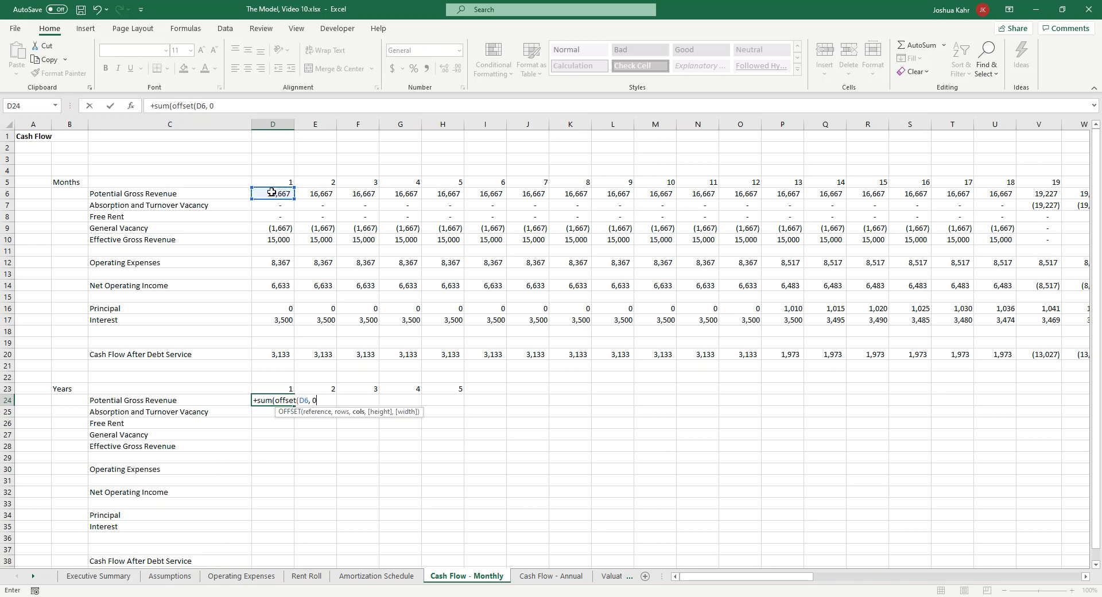
{"action": "type", "text": ", 12*(D23-1"}
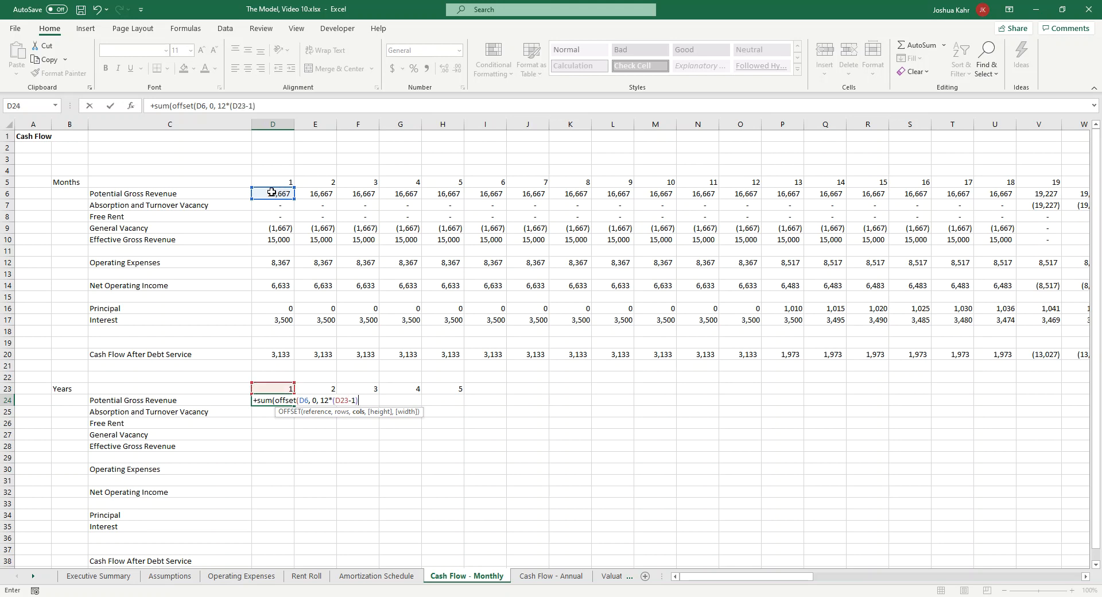
{"action": "type", "text": "), 1, 12"}
{"action": "left_click", "coordinate": [340, 404]}
{"action": "left_click", "coordinate": [426, 400]}
{"action": "left_click_drag", "start_coordinate": [335, 400], "coordinate": [345, 401]}
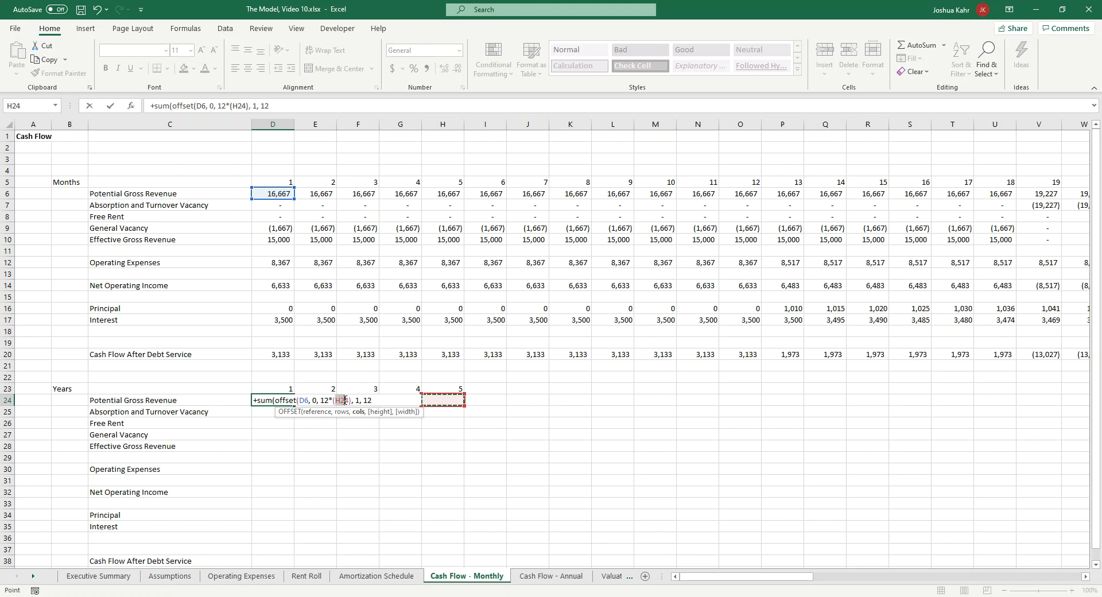
{"action": "left_click", "coordinate": [285, 388]}
{"action": "type", "text": "-1)"}
Step: Complete the D24 formula as =+SUM(OFFSET(D6,0,12*(D23-1),1,12)), accepting the closing parenthesis correction
{"action": "left_click", "coordinate": [391, 405]}
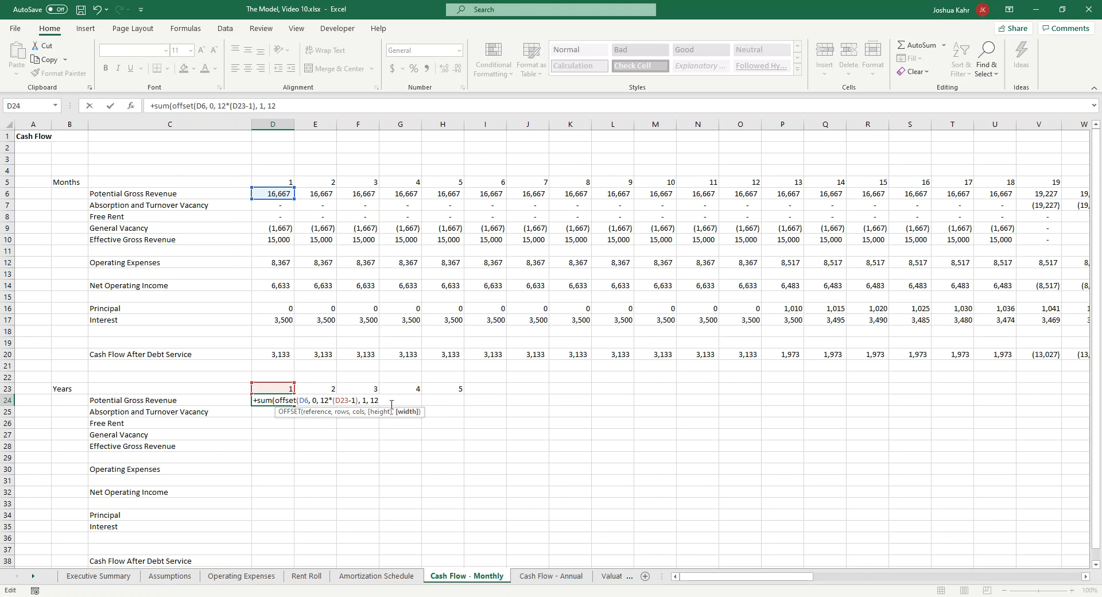
{"action": "type", "text": ")"}
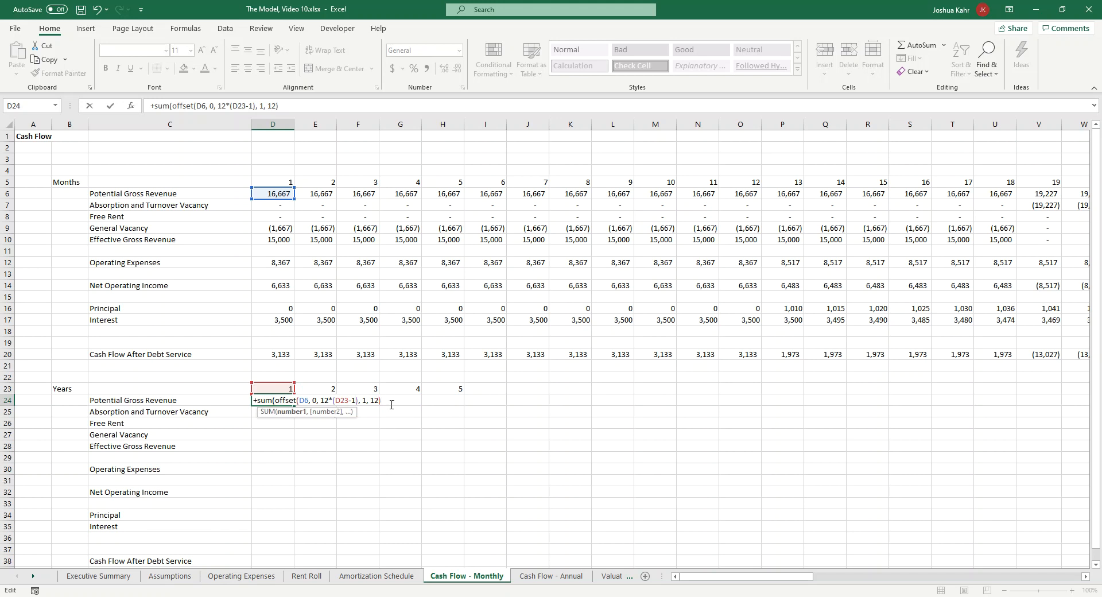
{"action": "key", "text": "Return"}
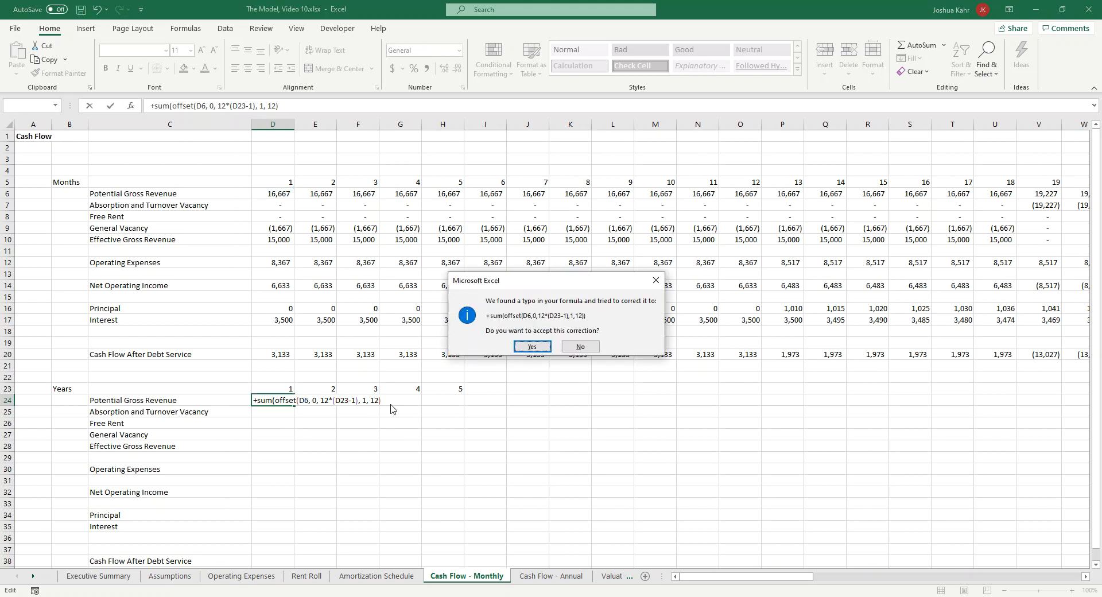
{"action": "key", "text": "Return"}
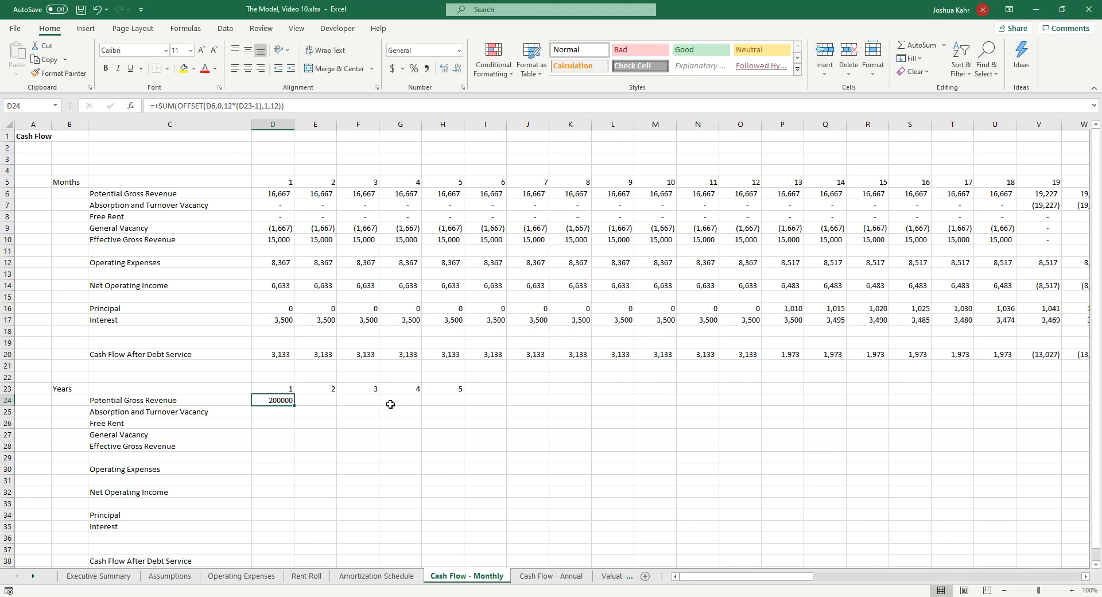
Step: Lock the references in the D24 formula so it reads =+SUM(OFFSET($D6,0,12*(D$23-1),1,12))
{"action": "key", "text": "F2"}
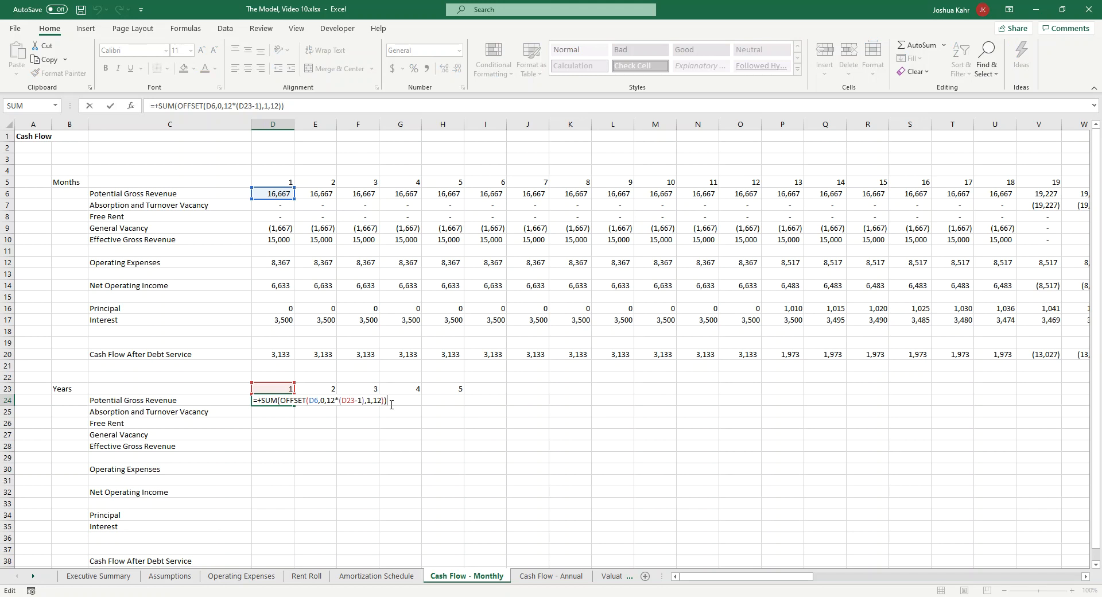
{"action": "key", "text": "Left"}
{"action": "key", "text": "Left"}
{"action": "key", "text": "Left"}
{"action": "key", "text": "Left"}
{"action": "key", "text": "Left"}
{"action": "key", "text": "Left"}
{"action": "key", "text": "Left"}
{"action": "key", "text": "Left"}
{"action": "key", "text": "Left"}
{"action": "key", "text": "Left"}
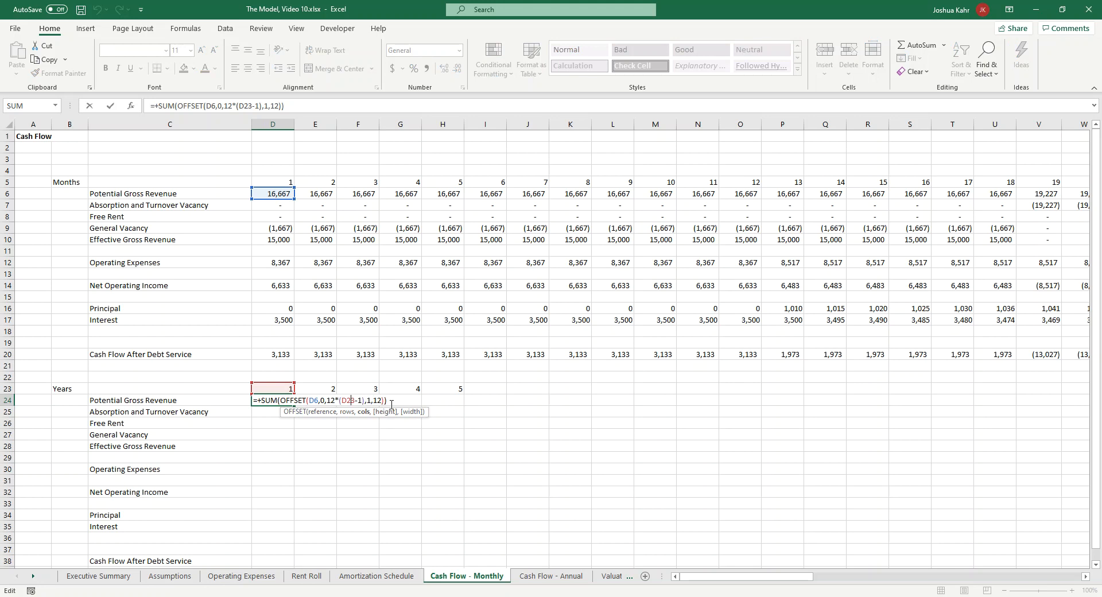
{"action": "key", "text": "Left"}
{"action": "key", "text": "Left"}
{"action": "key", "text": "Left"}
{"action": "key", "text": "Left"}
{"action": "key", "text": "Left"}
{"action": "type", "text": "$"}
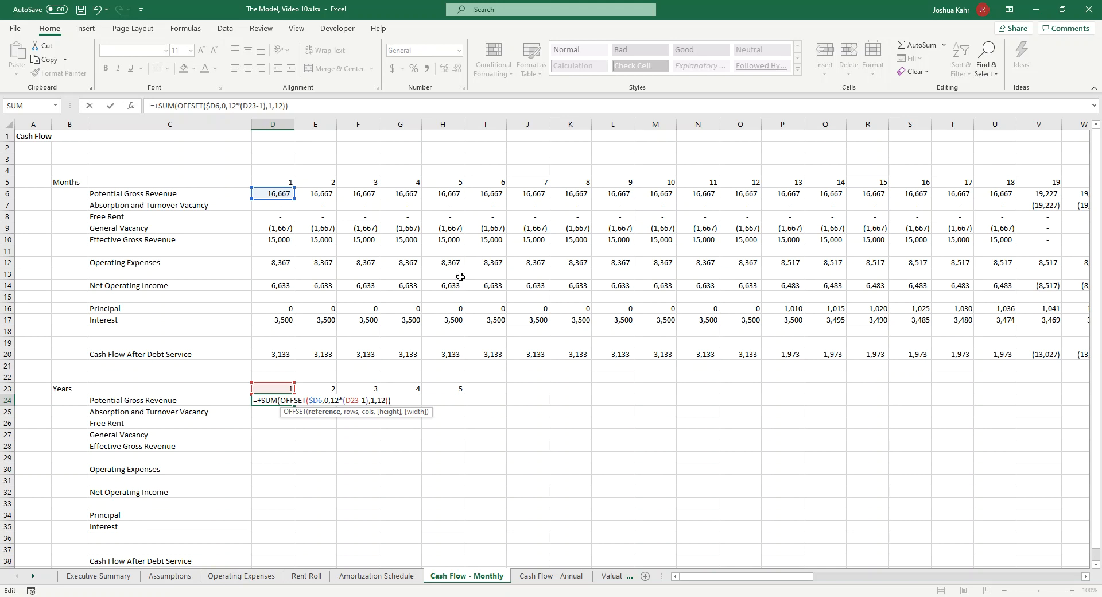
{"action": "left_click", "coordinate": [351, 400]}
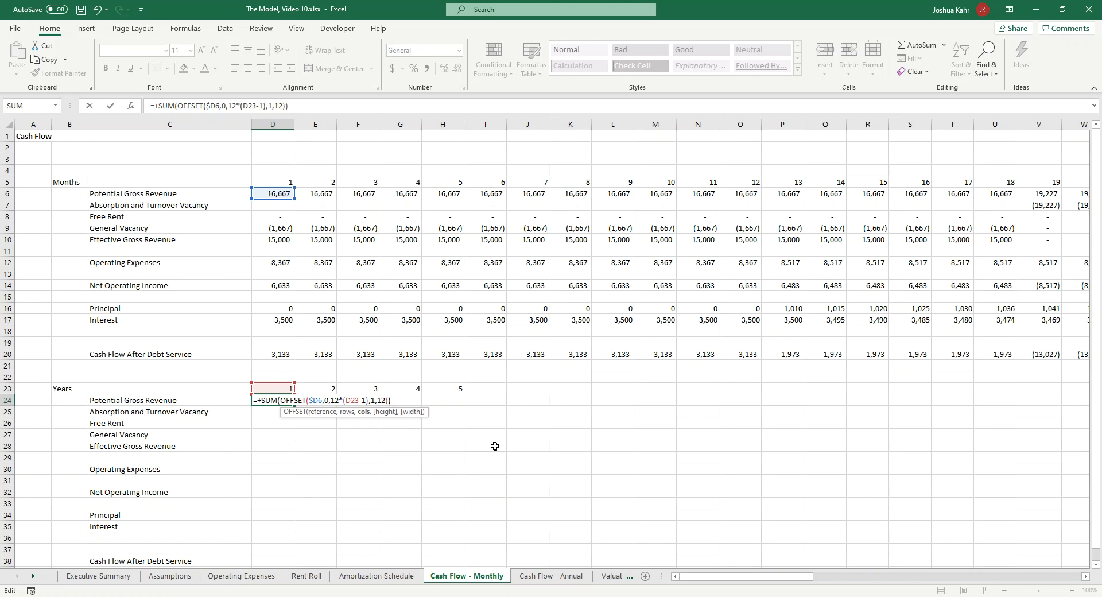
{"action": "type", "text": "$"}
{"action": "key", "text": "Return"}
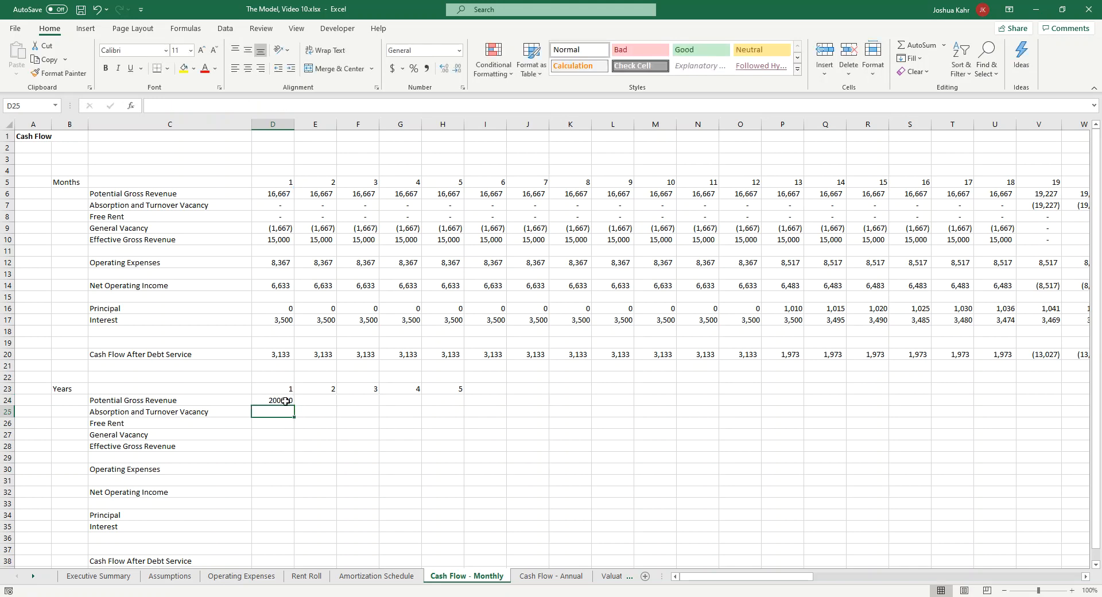
Step: Add year 6 in I23 and fill the Potential Gross Revenue formula from D24 across through I24
{"action": "left_click", "coordinate": [289, 403]}
{"action": "left_click_drag", "start_coordinate": [296, 405], "coordinate": [463, 405]}
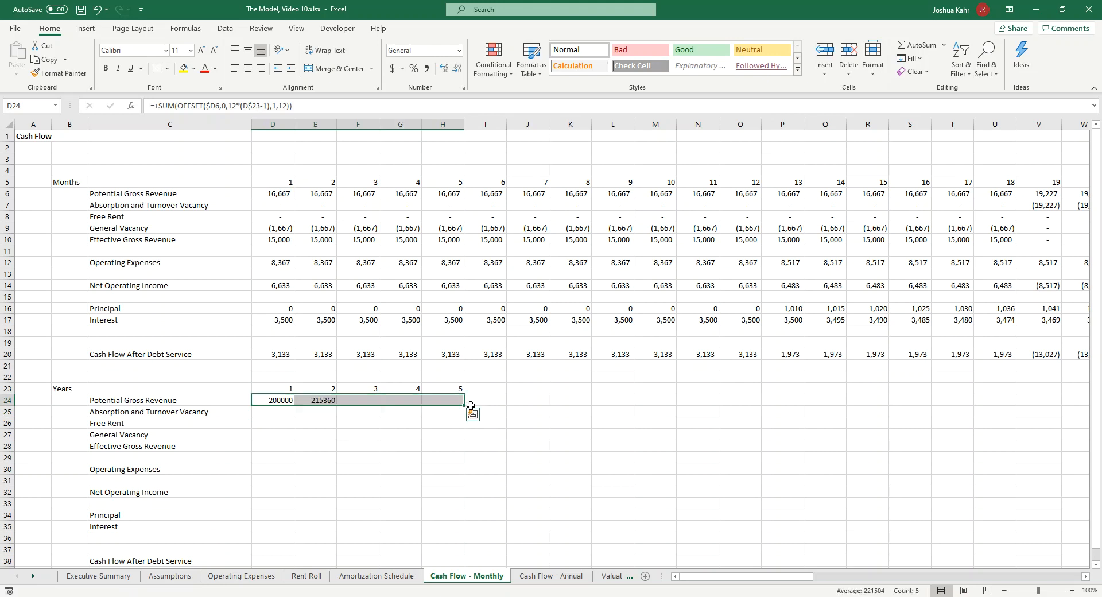
{"action": "left_click", "coordinate": [458, 389]}
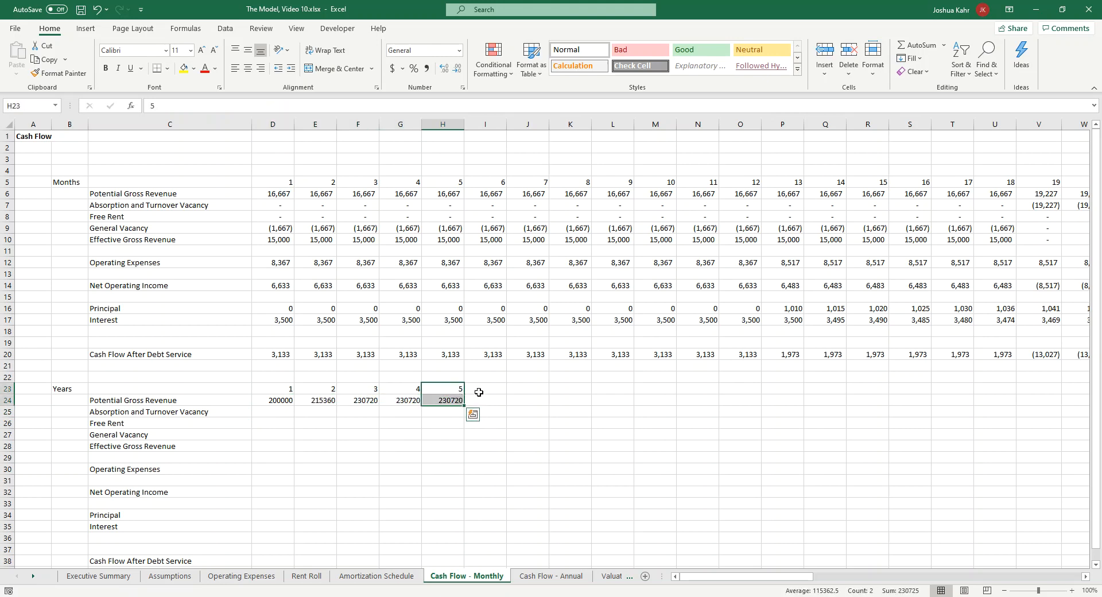
{"action": "left_click", "coordinate": [477, 388]}
{"action": "type", "text": "6"}
{"action": "key", "text": "Return"}
{"action": "key", "text": "Left"}
{"action": "key", "text": "Left"}
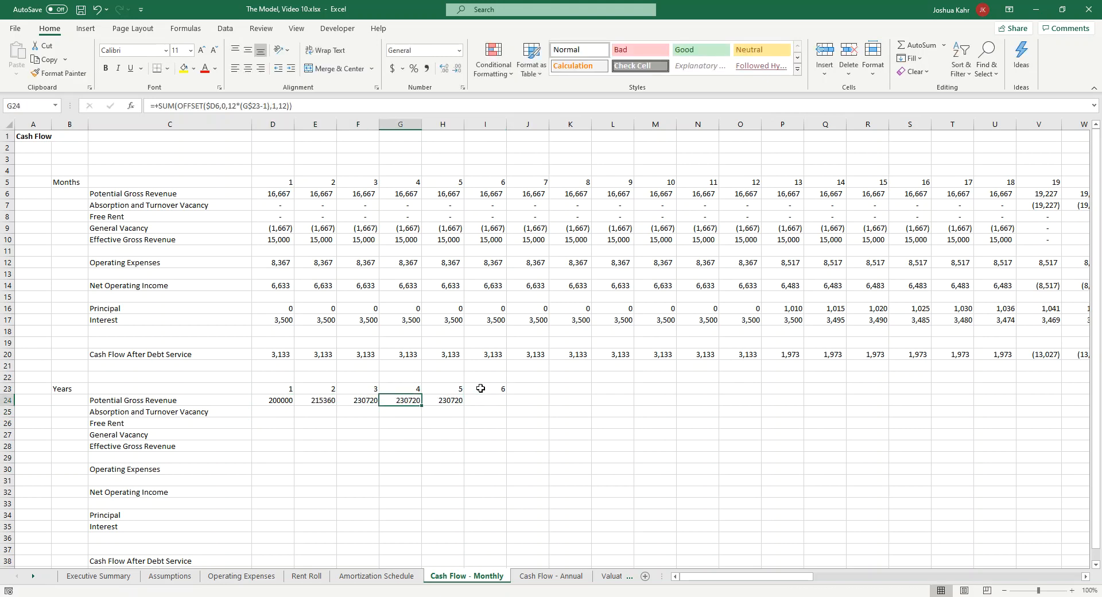
{"action": "left_click", "coordinate": [459, 401]}
{"action": "left_click_drag", "start_coordinate": [464, 405], "coordinate": [505, 405]}
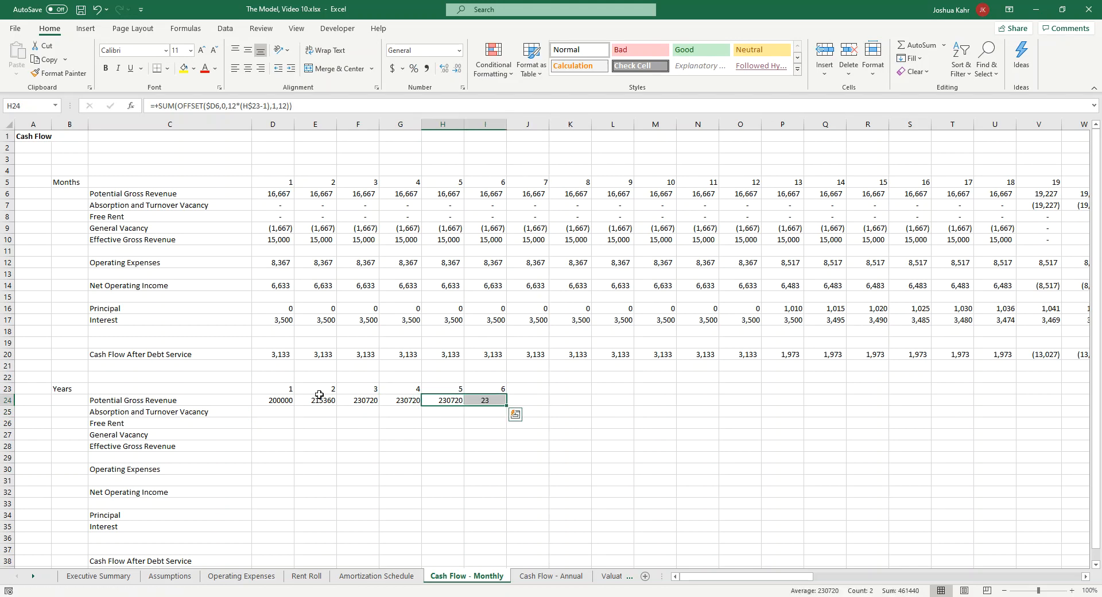
Step: Fill the D24:I24 formulas down through row 38 and clear the zeros from blank rows 29, 31, 33, 36 and 37
{"action": "left_click_drag", "start_coordinate": [287, 400], "coordinate": [493, 562]}
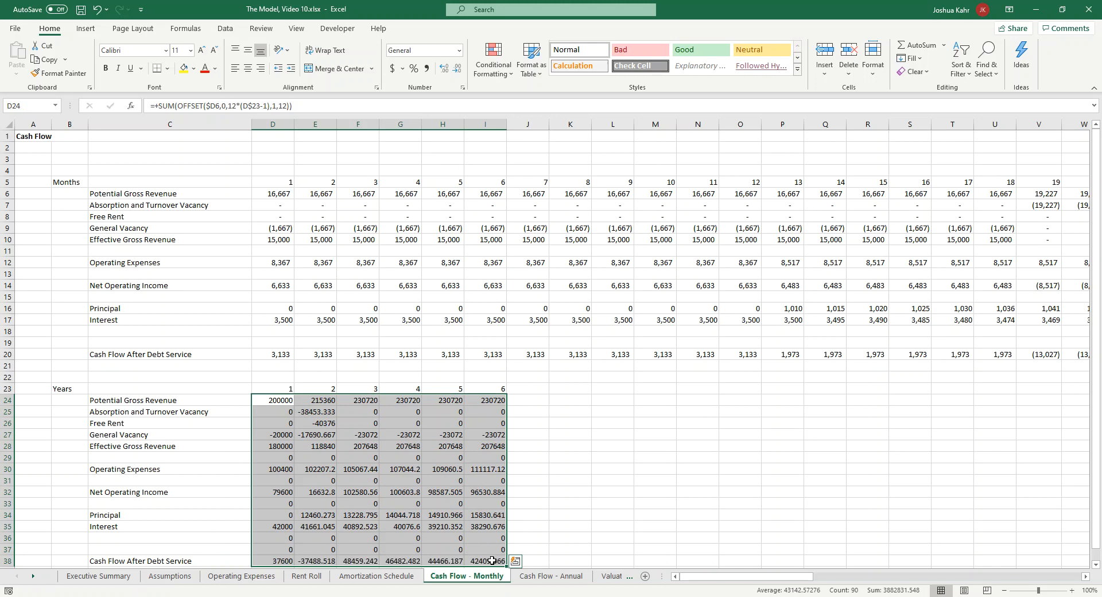
{"action": "left_click", "coordinate": [363, 451]}
{"action": "left_click_drag", "start_coordinate": [273, 457], "coordinate": [485, 456]}
{"action": "key", "text": "Delete"}
{"action": "left_click_drag", "start_coordinate": [271, 481], "coordinate": [487, 481]}
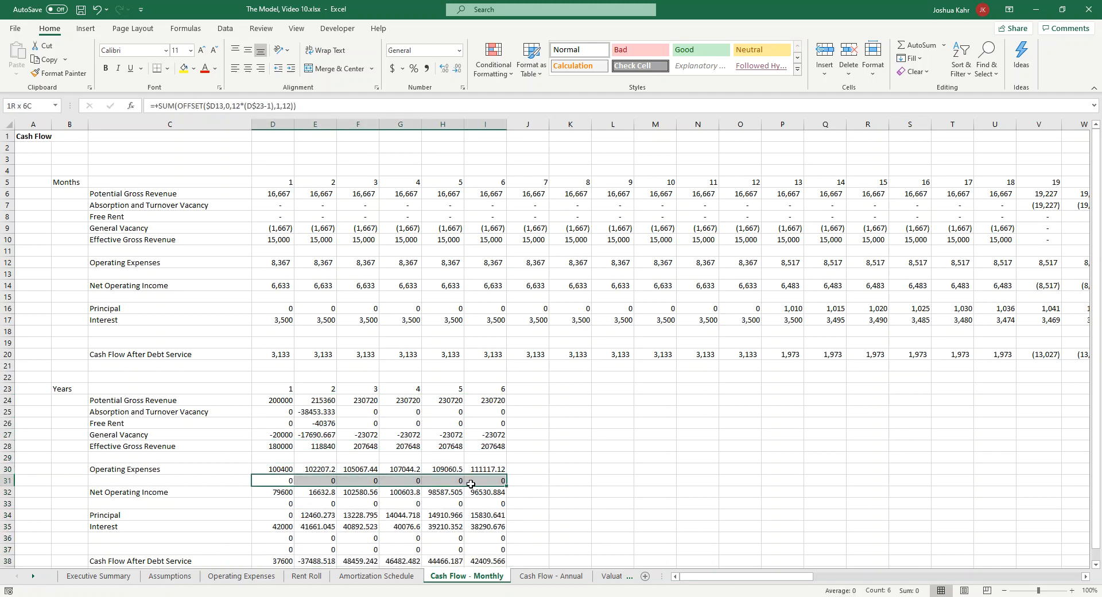
{"action": "key", "text": "Delete"}
{"action": "left_click_drag", "start_coordinate": [295, 504], "coordinate": [545, 504]}
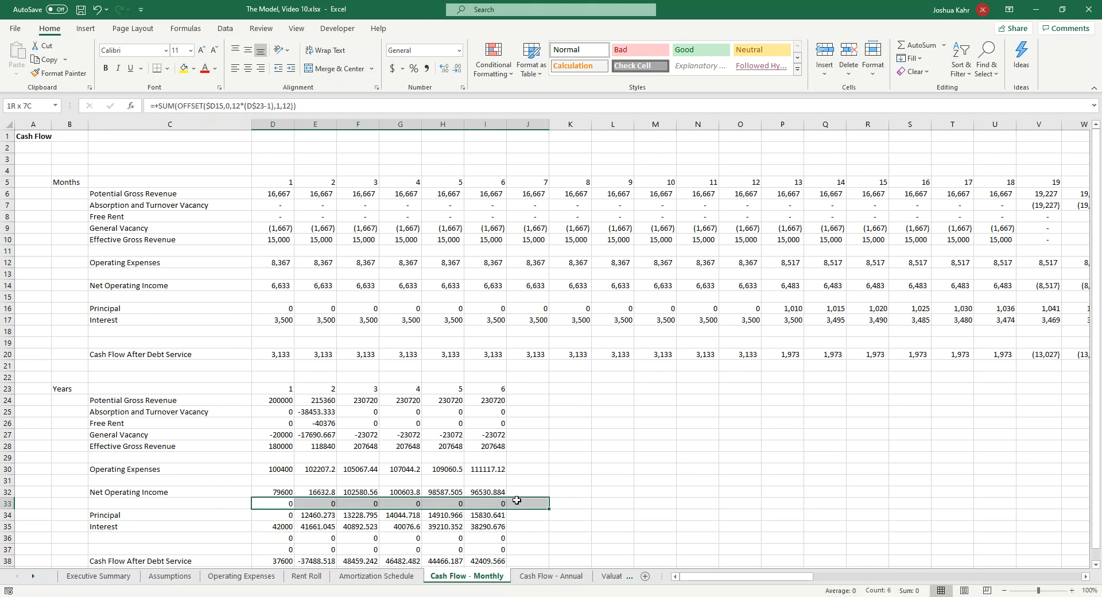
{"action": "key", "text": "Delete"}
{"action": "left_click_drag", "start_coordinate": [291, 545], "coordinate": [488, 546]}
{"action": "key", "text": "Delete"}
Step: Format the annual figures in D24:I39 as numbers with thousands separators and no decimals
{"action": "scroll", "coordinate": [434, 496], "scroll_direction": "down", "scroll_amount": 2}
{"action": "left_click_drag", "start_coordinate": [261, 334], "coordinate": [502, 497]}
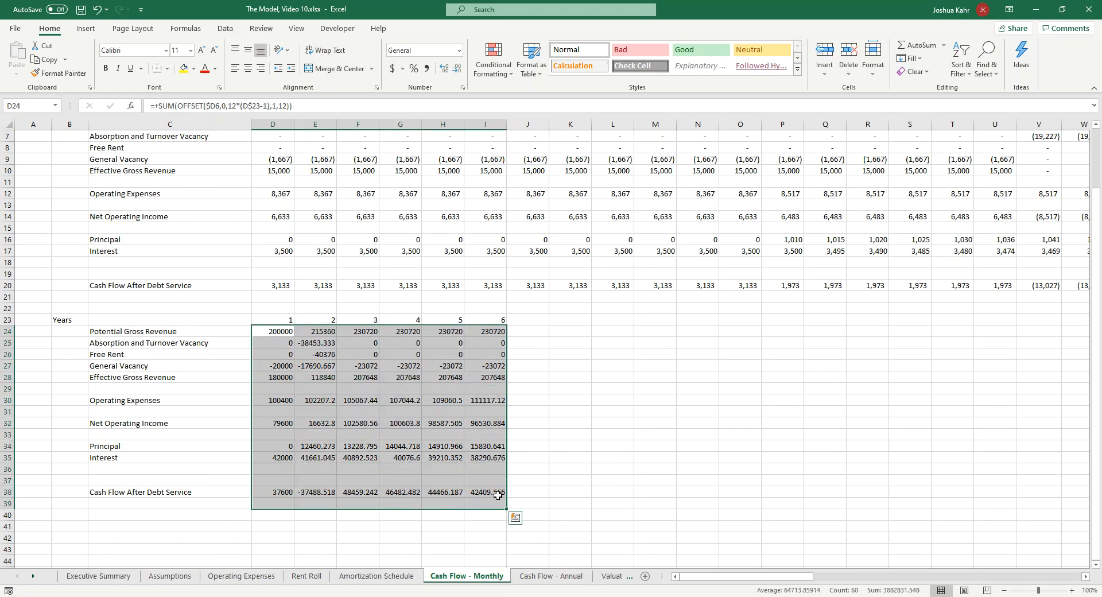
{"action": "key", "text": "ctrl+shift+1"}
{"action": "left_click", "coordinate": [457, 68]}
{"action": "left_click", "coordinate": [457, 68]}
{"action": "left_click", "coordinate": [445, 297]}
{"action": "left_click_drag", "start_coordinate": [273, 363], "coordinate": [474, 363]}
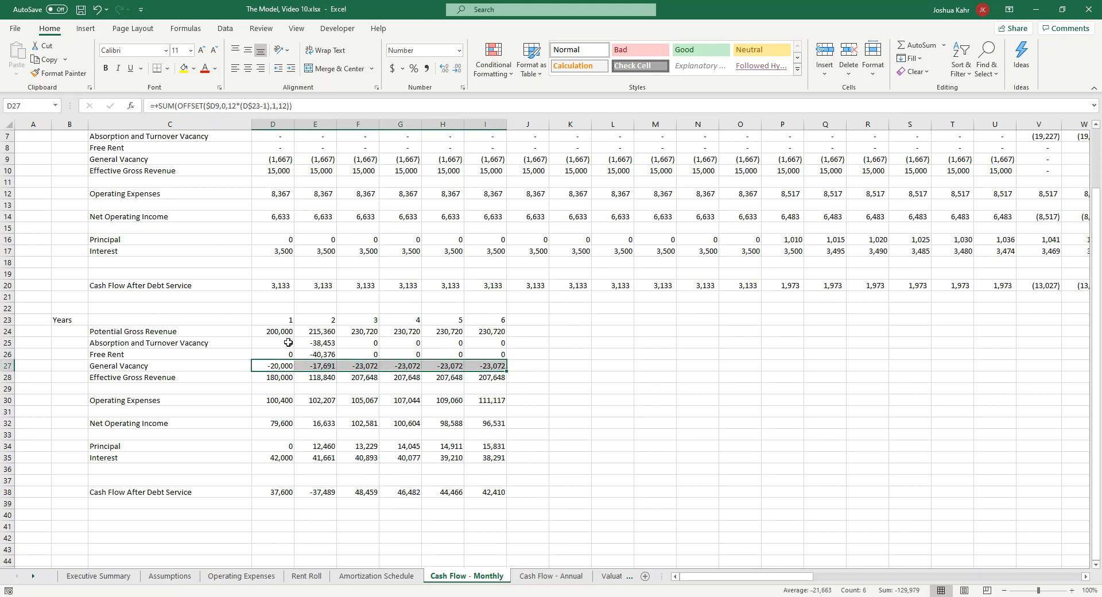
Step: Apply the Comma style with no decimals to the annual figures in D24:I38
{"action": "left_click_drag", "start_coordinate": [287, 331], "coordinate": [501, 492]}
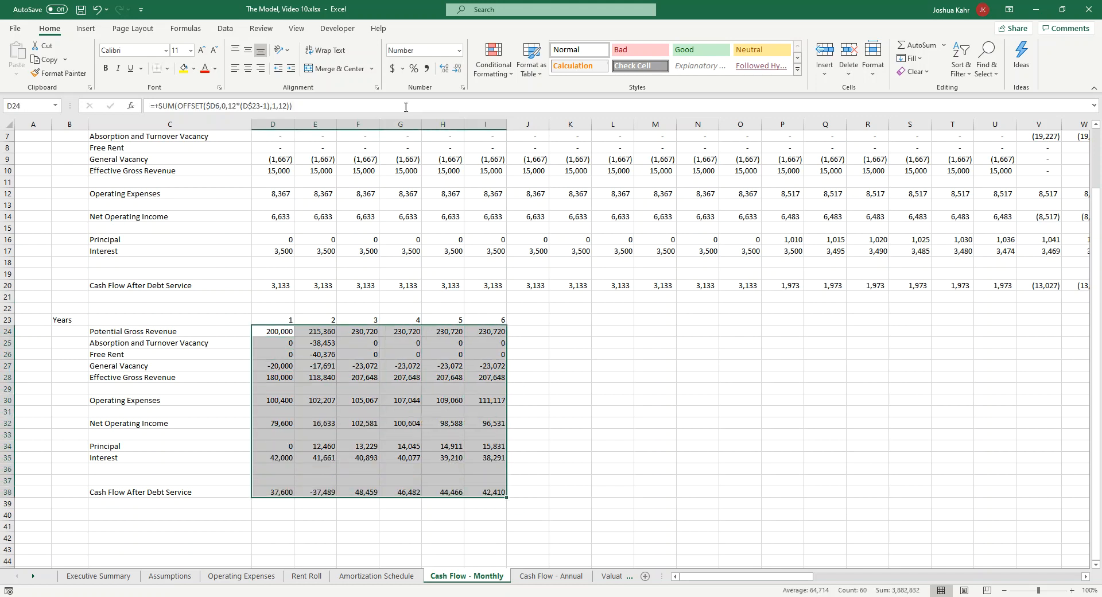
{"action": "left_click", "coordinate": [427, 68]}
{"action": "left_click", "coordinate": [457, 69]}
{"action": "left_click", "coordinate": [458, 69]}
{"action": "left_click", "coordinate": [401, 477]}
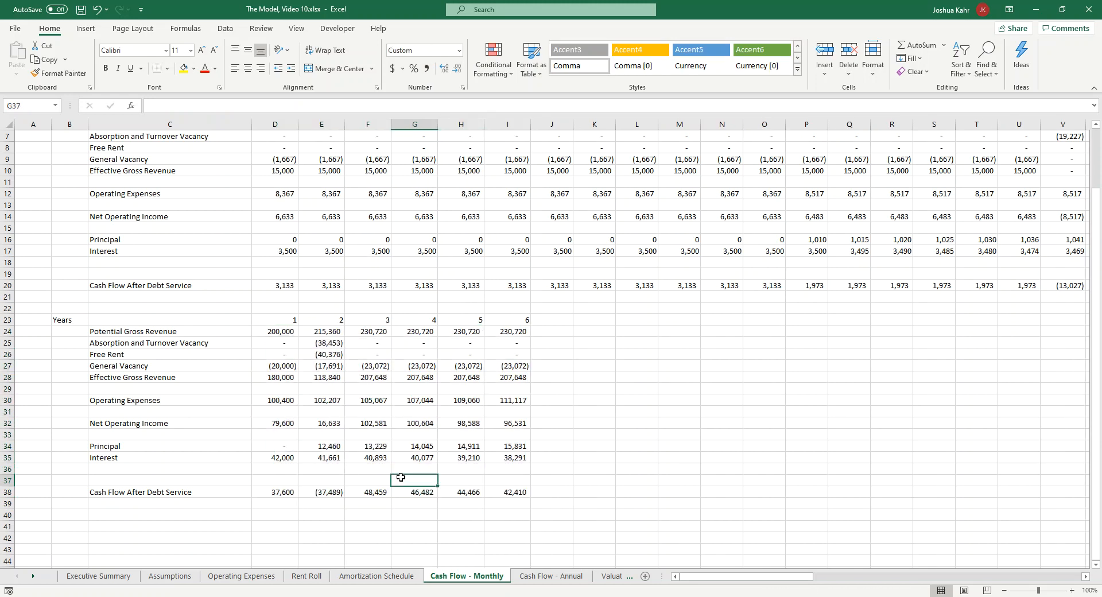
{"action": "key", "text": "Up"}
{"action": "key", "text": "Up"}
{"action": "key", "text": "Up"}
{"action": "key", "text": "Up"}
{"action": "key", "text": "Up"}
{"action": "key", "text": "Up"}
{"action": "key", "text": "Up"}
{"action": "key", "text": "Up"}
{"action": "key", "text": "Up"}
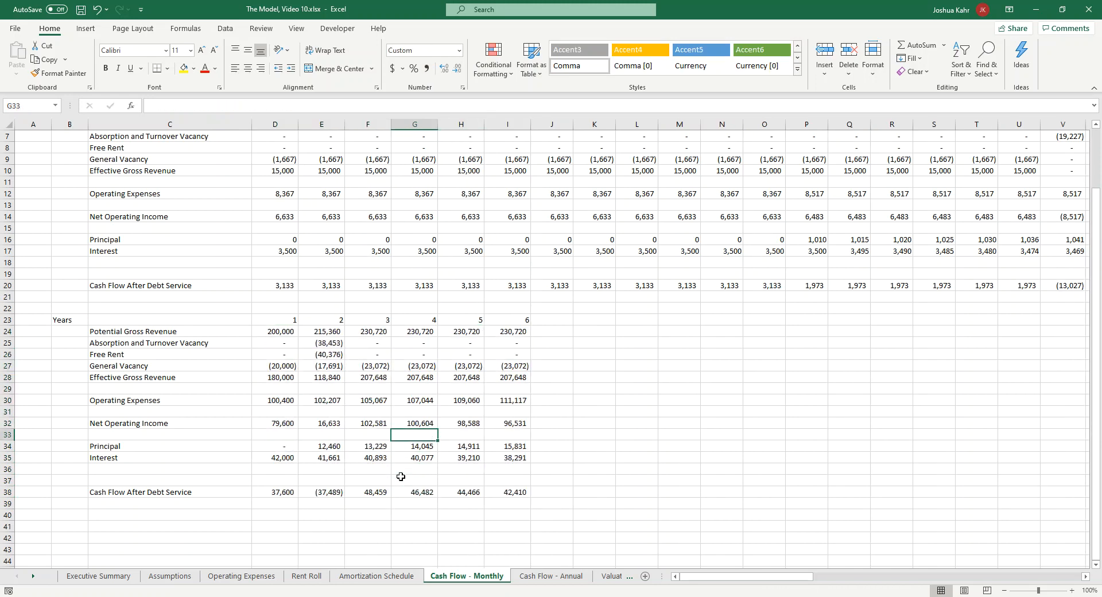
{"action": "key", "text": "Left"}
{"action": "key", "text": "Left"}
{"action": "key", "text": "Left"}
{"action": "key", "text": "Right"}
{"action": "key", "text": "Right"}
{"action": "key", "text": "Right"}
{"action": "key", "text": "Right"}
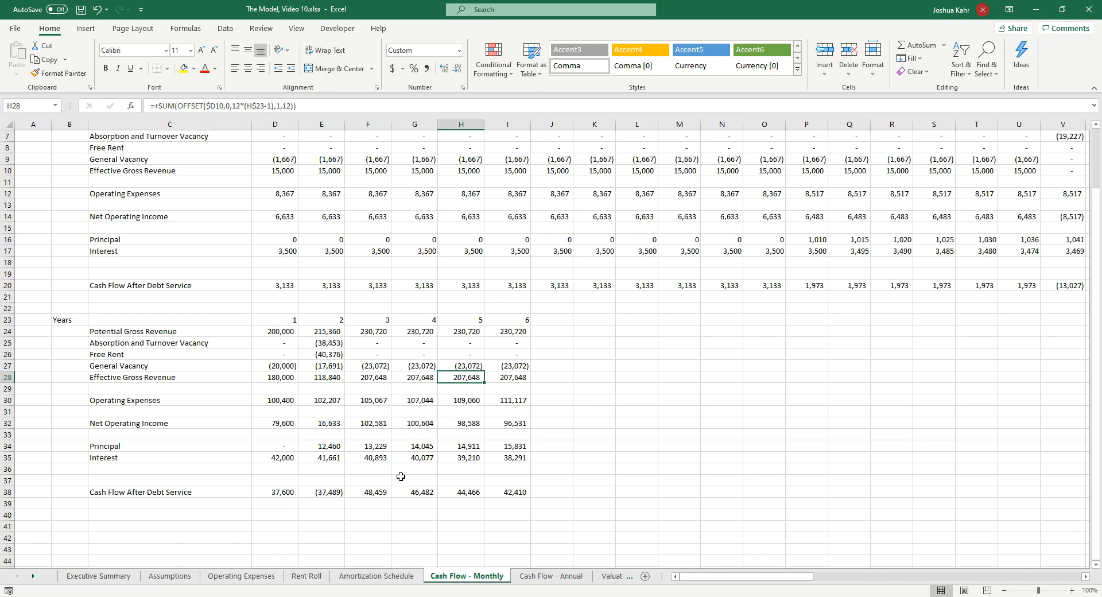
{"action": "key", "text": "Right"}
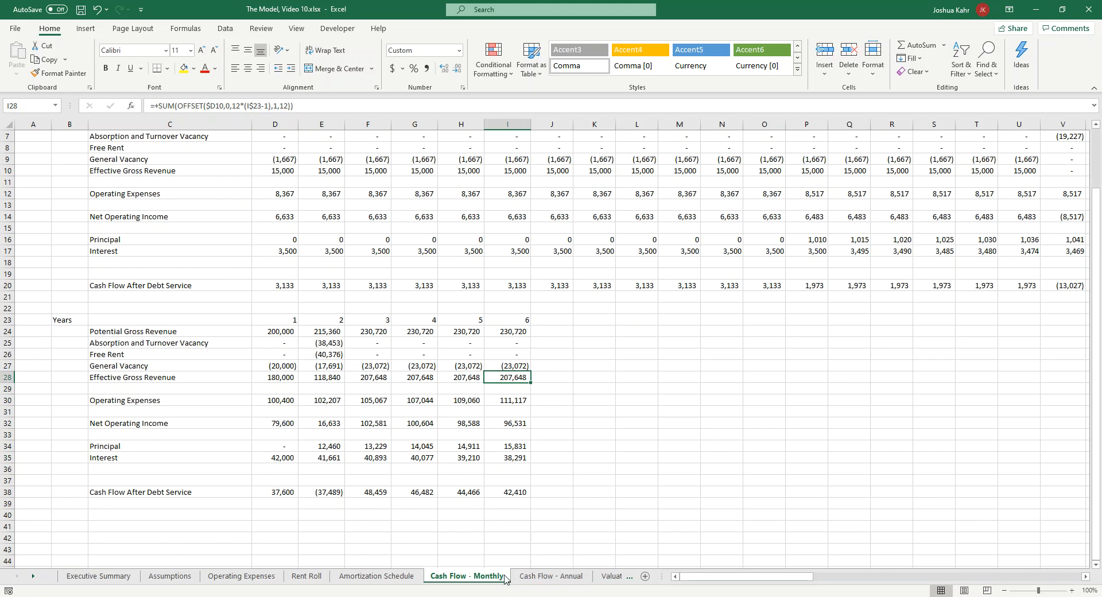
Step: Compare the yearly Cash Flow After Debt Service on the Cash Flow - Monthly sheet with the Cash Flow - Annual sheet
{"action": "left_click", "coordinate": [288, 493]}
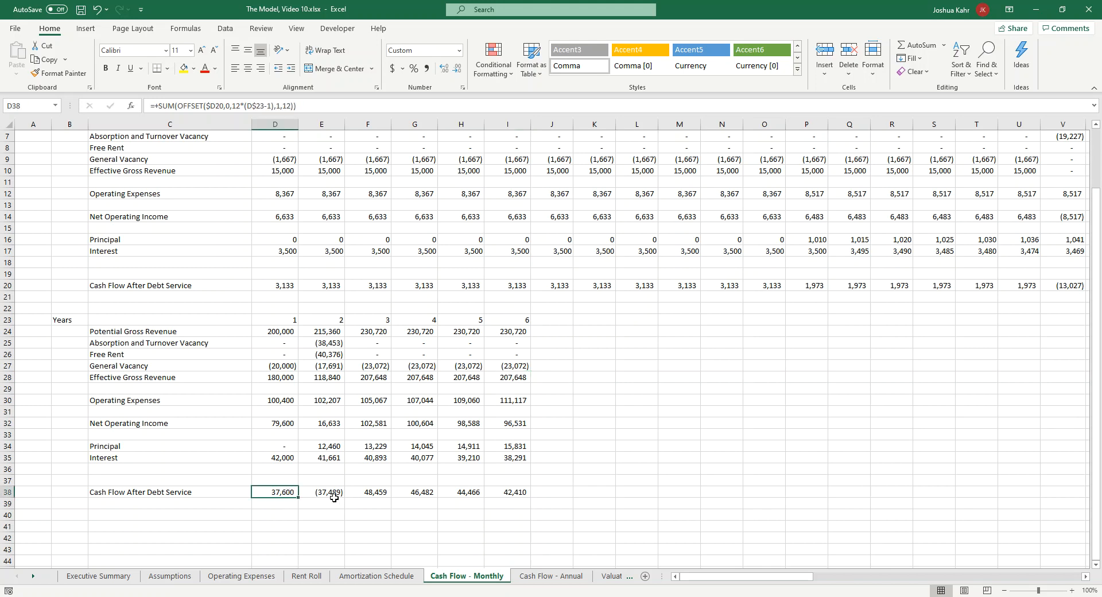
{"action": "left_click", "coordinate": [335, 494]}
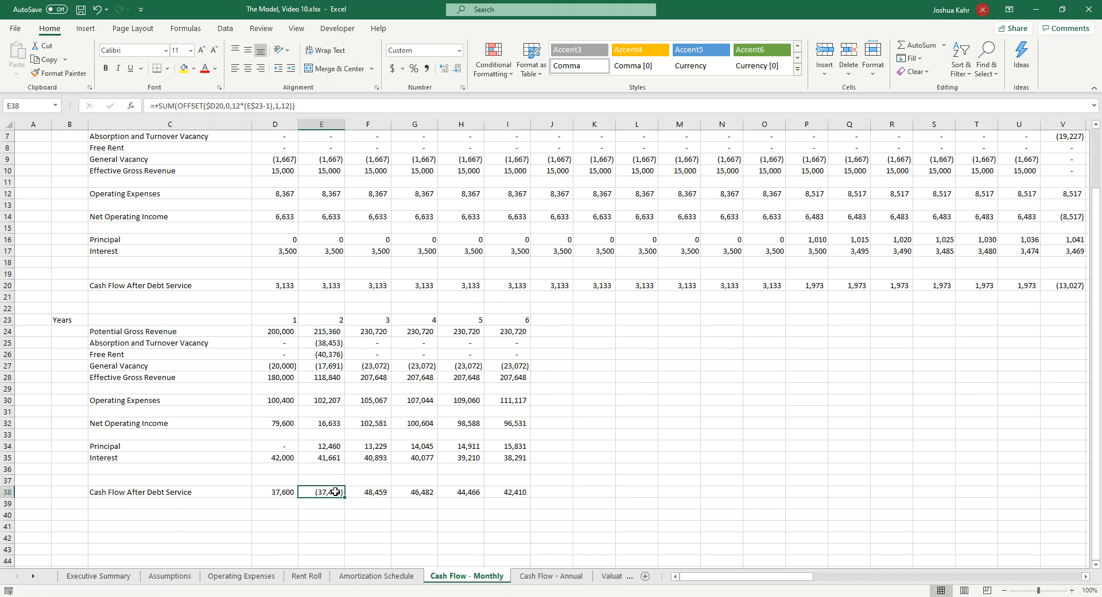
{"action": "left_click", "coordinate": [383, 495]}
{"action": "left_click", "coordinate": [544, 577]}
{"action": "left_click", "coordinate": [398, 480]}
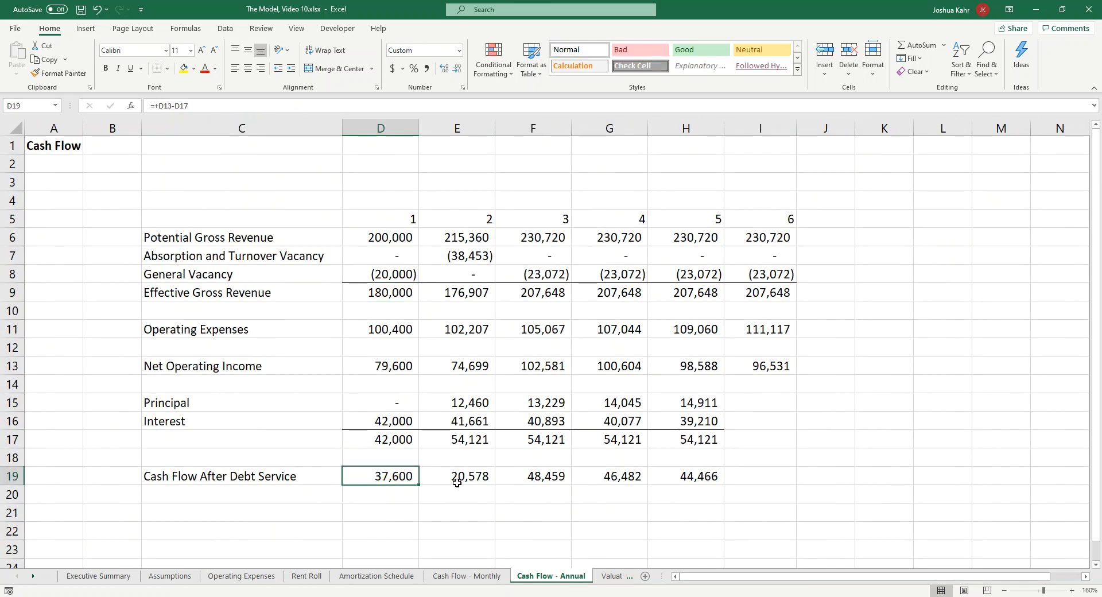
{"action": "left_click", "coordinate": [480, 480]}
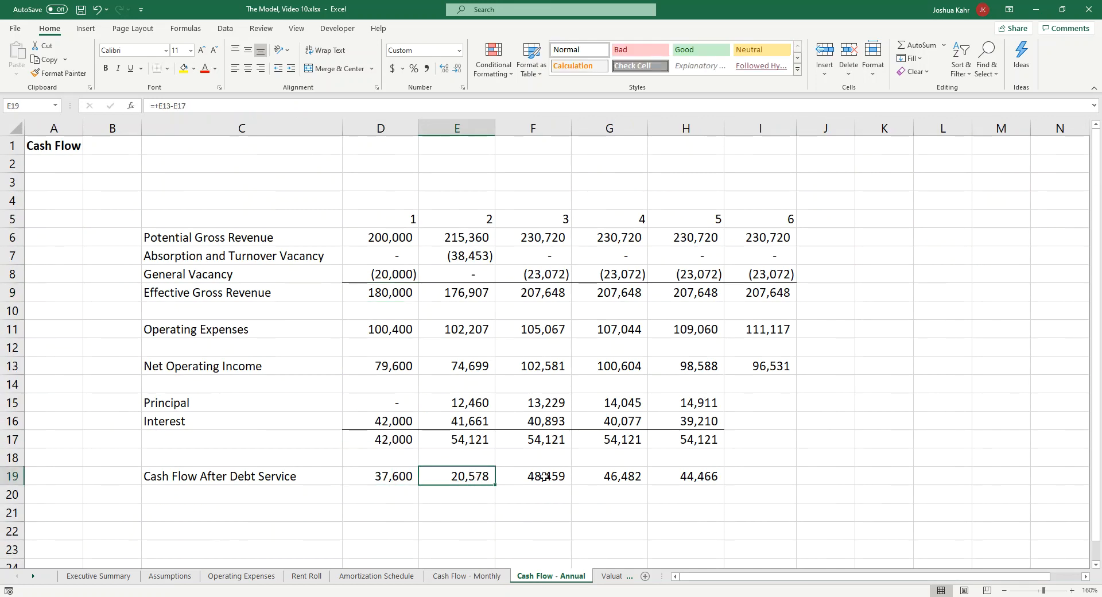
{"action": "left_click", "coordinate": [560, 482]}
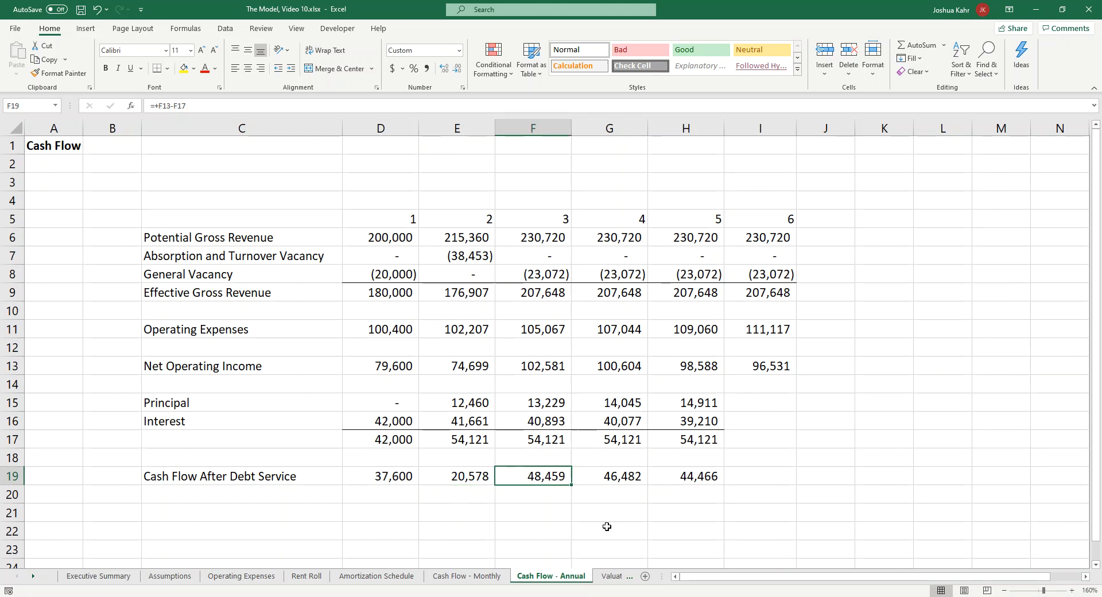
{"action": "left_click", "coordinate": [488, 577]}
{"action": "left_click", "coordinate": [540, 575]}
{"action": "left_click_drag", "start_coordinate": [468, 459], "coordinate": [468, 493]}
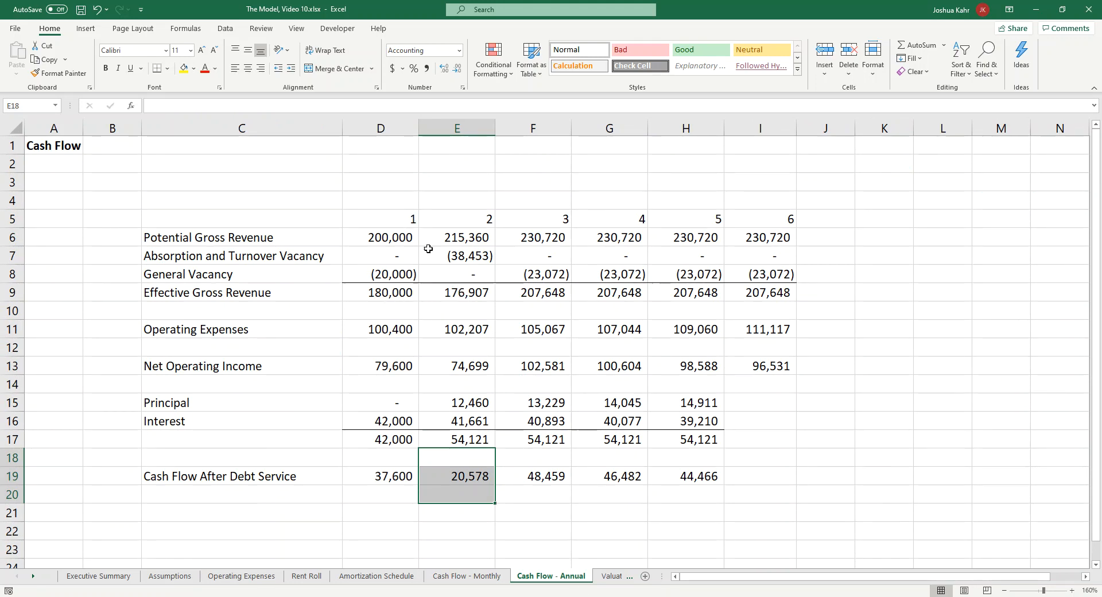
Step: Copy Cash Flow After Debt Service D19:H19 from Cash Flow - Annual and paste it as values at D41 of Cash Flow - Monthly
{"action": "left_click", "coordinate": [396, 480]}
{"action": "left_click_drag", "start_coordinate": [396, 480], "coordinate": [715, 480]}
{"action": "right_click", "coordinate": [548, 484]}
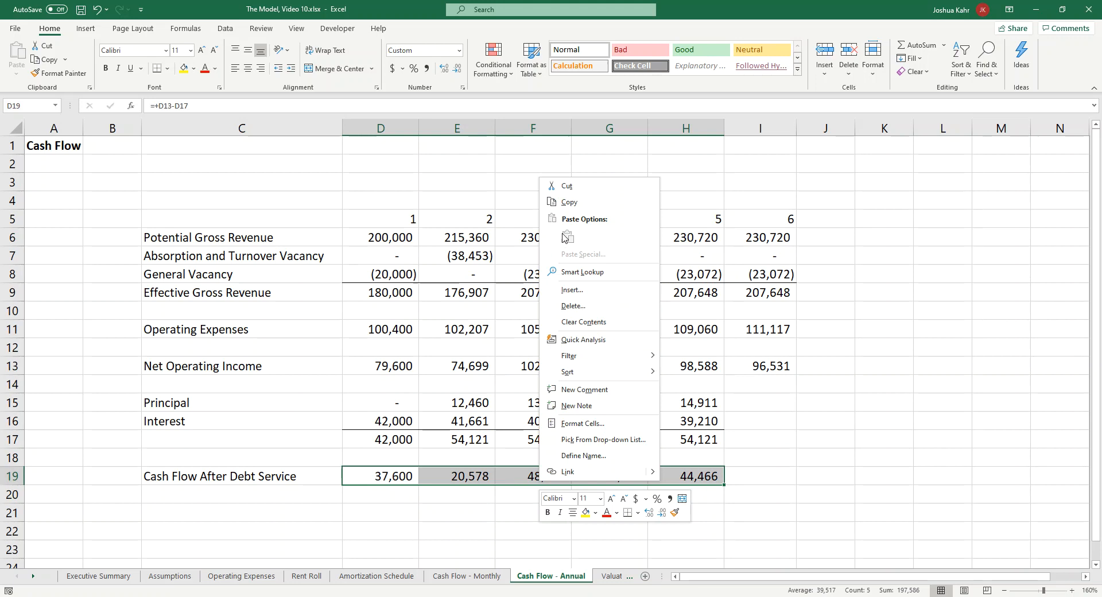
{"action": "left_click", "coordinate": [569, 202]}
{"action": "left_click", "coordinate": [466, 577]}
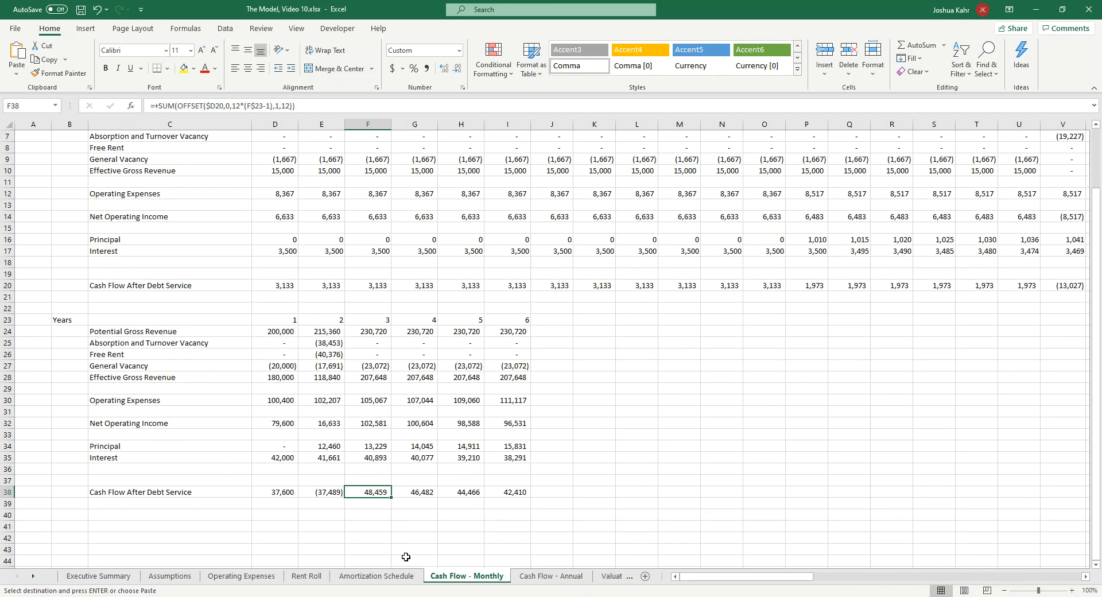
{"action": "left_click", "coordinate": [256, 527]}
{"action": "left_click", "coordinate": [17, 71]}
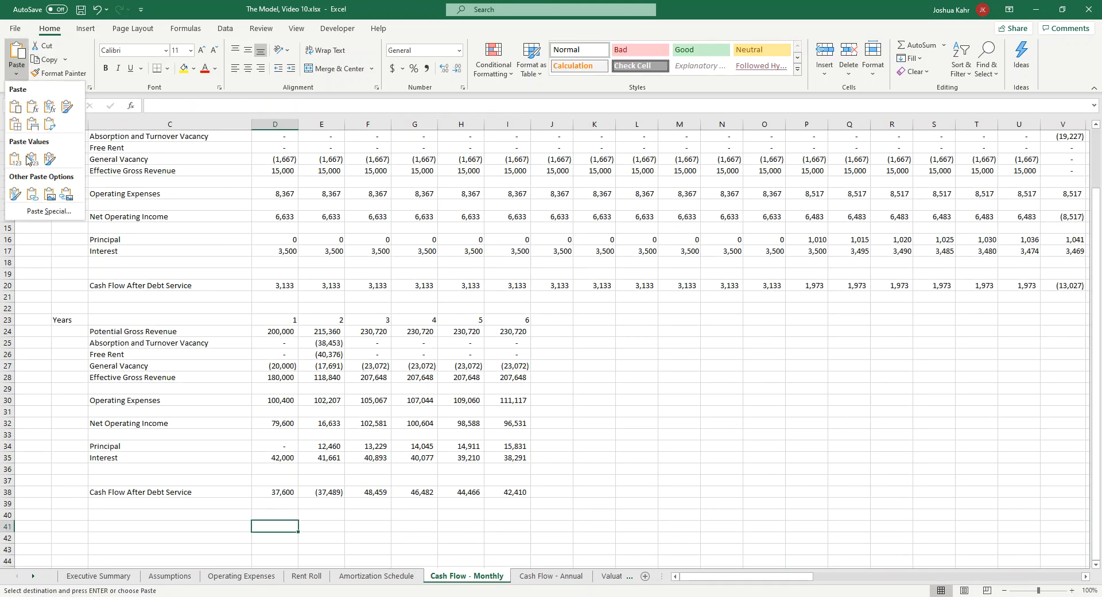
{"action": "left_click", "coordinate": [40, 213]}
{"action": "left_click", "coordinate": [202, 447]}
{"action": "left_click", "coordinate": [330, 565]}
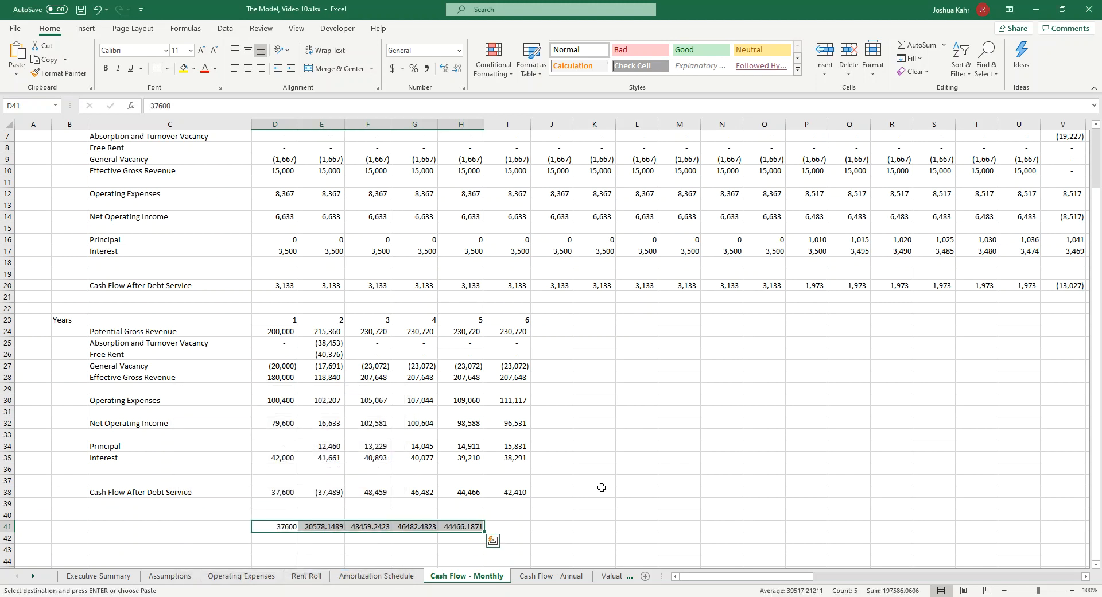
Step: Compare the pasted row 41 values with row 38 and examine year 2's free rent, general vacancy and absorption vacancy
{"action": "left_click", "coordinate": [477, 527]}
{"action": "left_click_drag", "start_coordinate": [291, 516], "coordinate": [480, 544]}
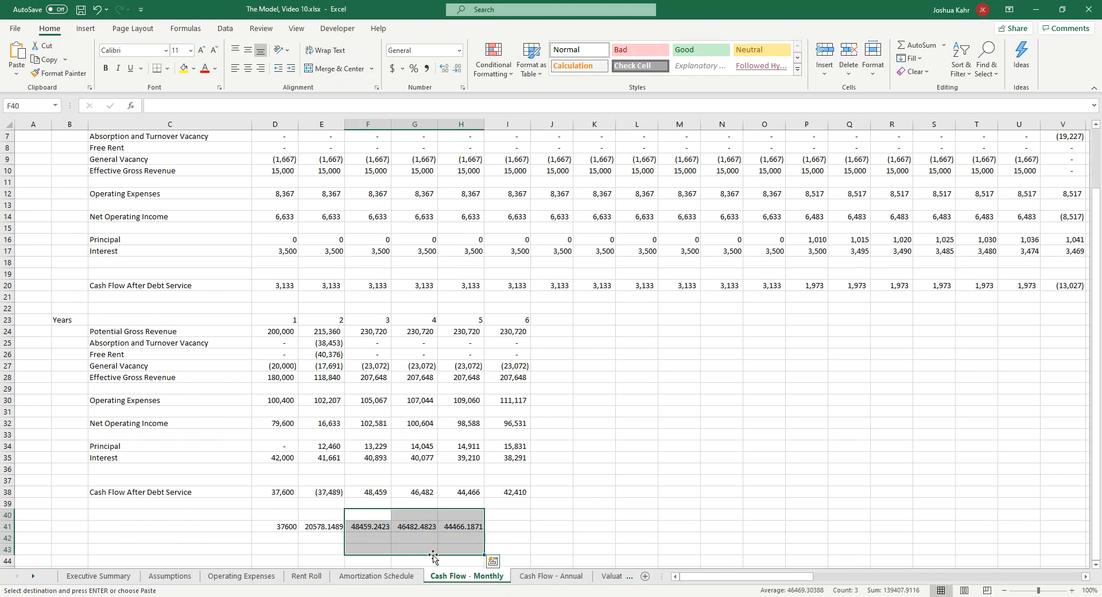
{"action": "left_click", "coordinate": [321, 525]}
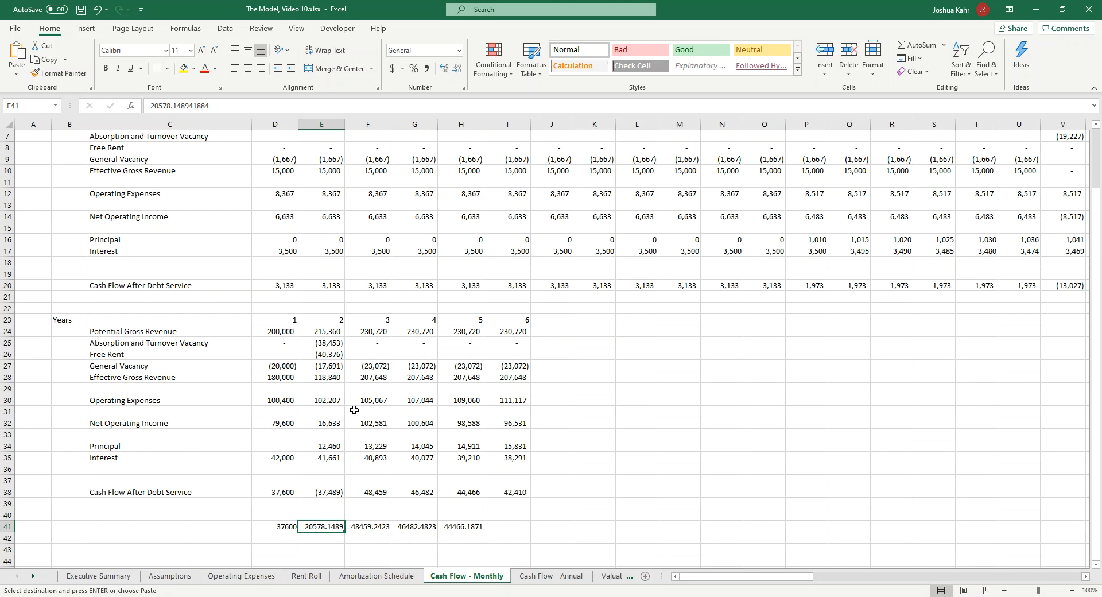
{"action": "left_click", "coordinate": [328, 354]}
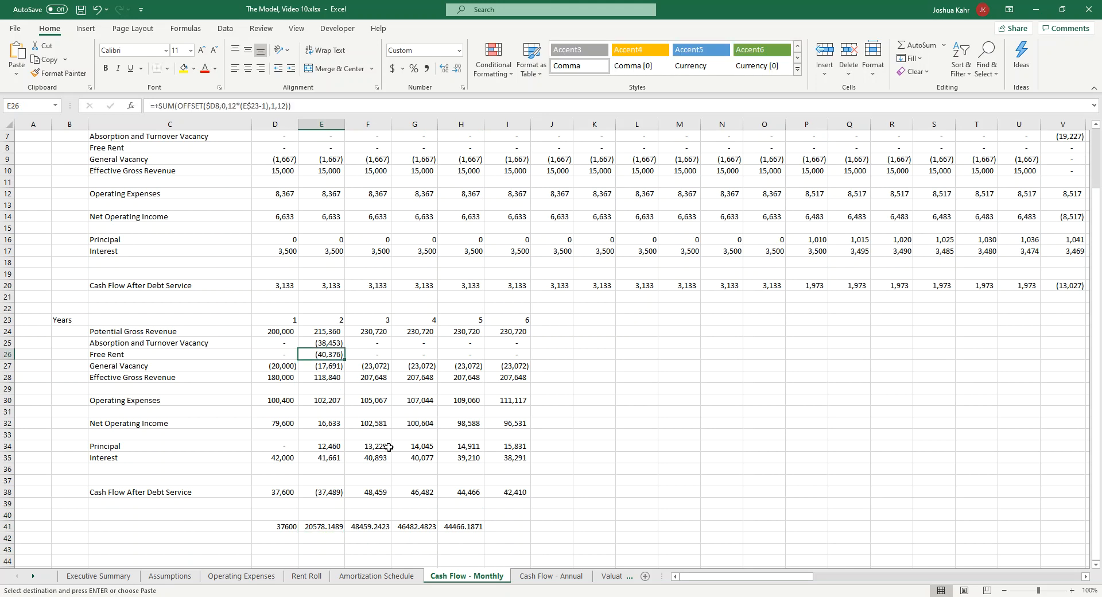
{"action": "left_click", "coordinate": [338, 538]}
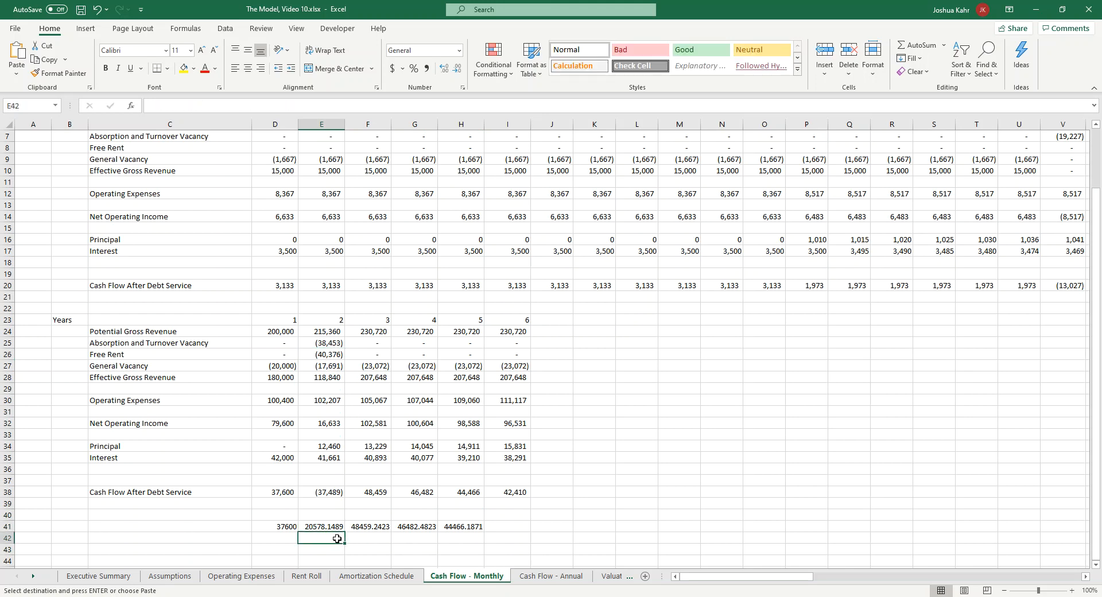
{"action": "left_click", "coordinate": [334, 352]}
{"action": "left_click", "coordinate": [339, 367]}
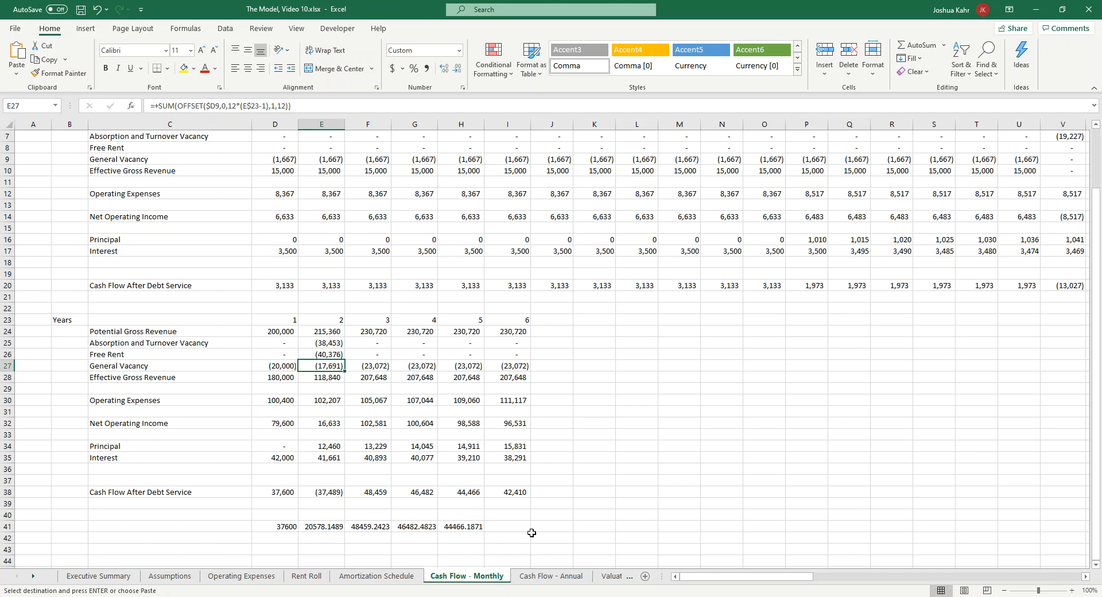
{"action": "left_click", "coordinate": [333, 341]}
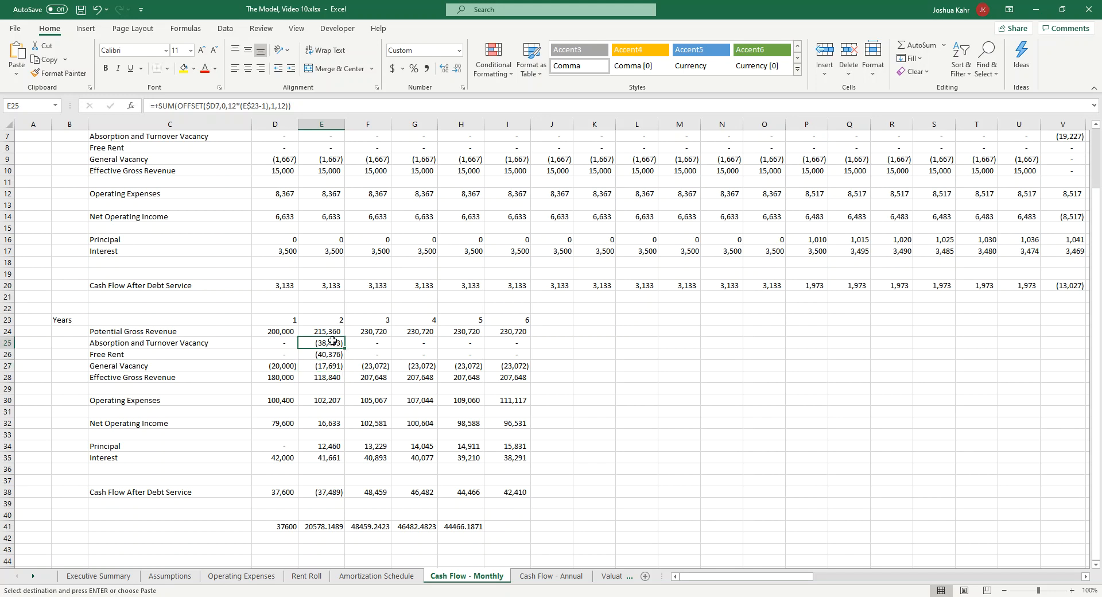
Step: Inspect the monthly General Vacancy formula in E9 on the Cash Flow - Monthly sheet
{"action": "scroll", "coordinate": [350, 350], "scroll_direction": "up", "scroll_amount": 2}
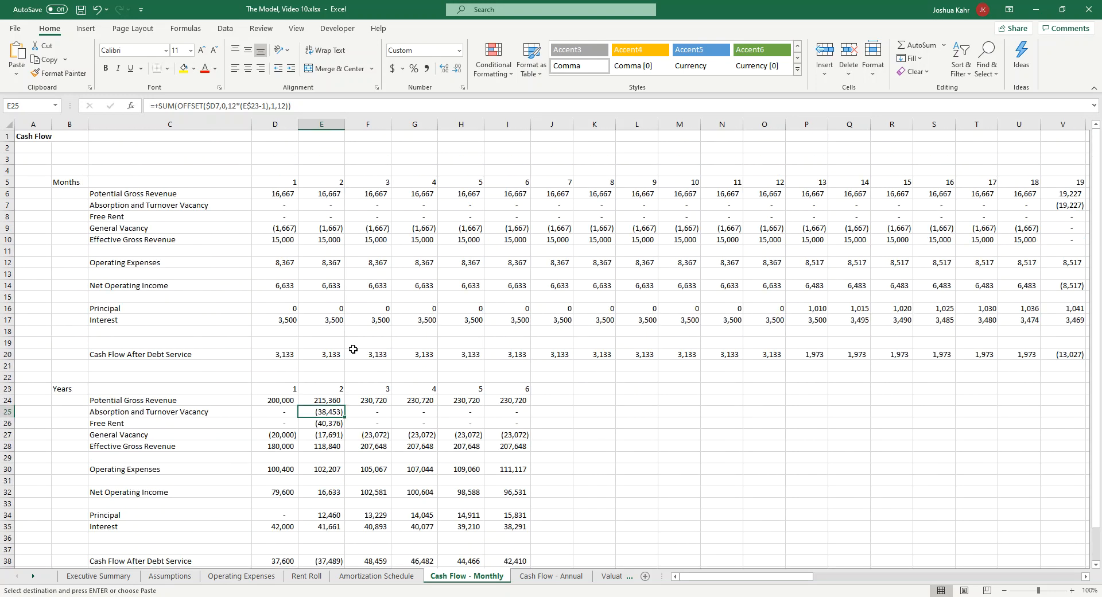
{"action": "left_click", "coordinate": [332, 230]}
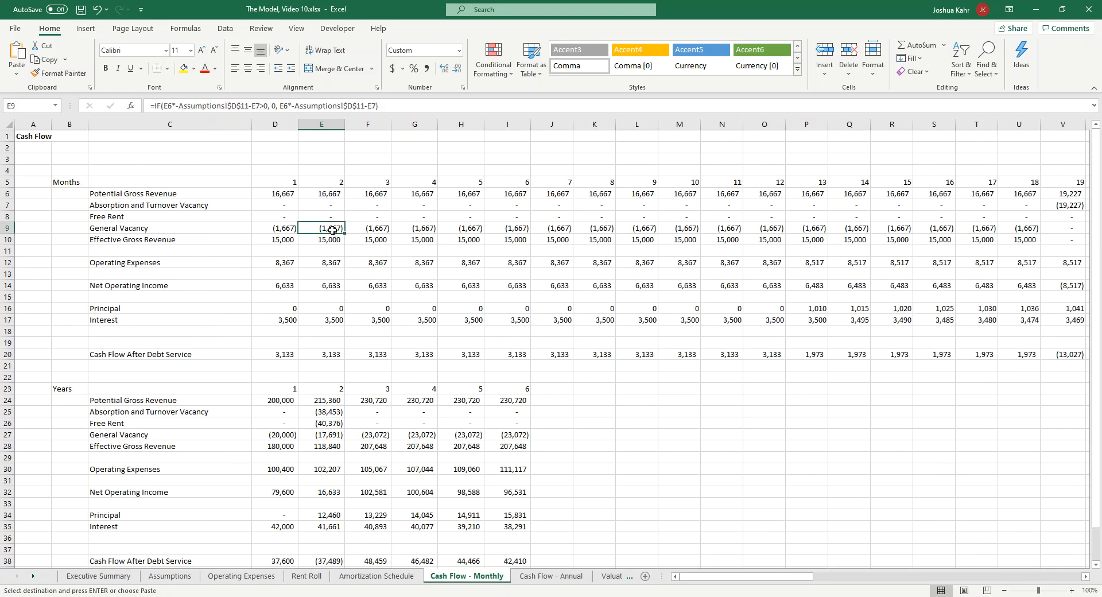
{"action": "key", "text": "F2"}
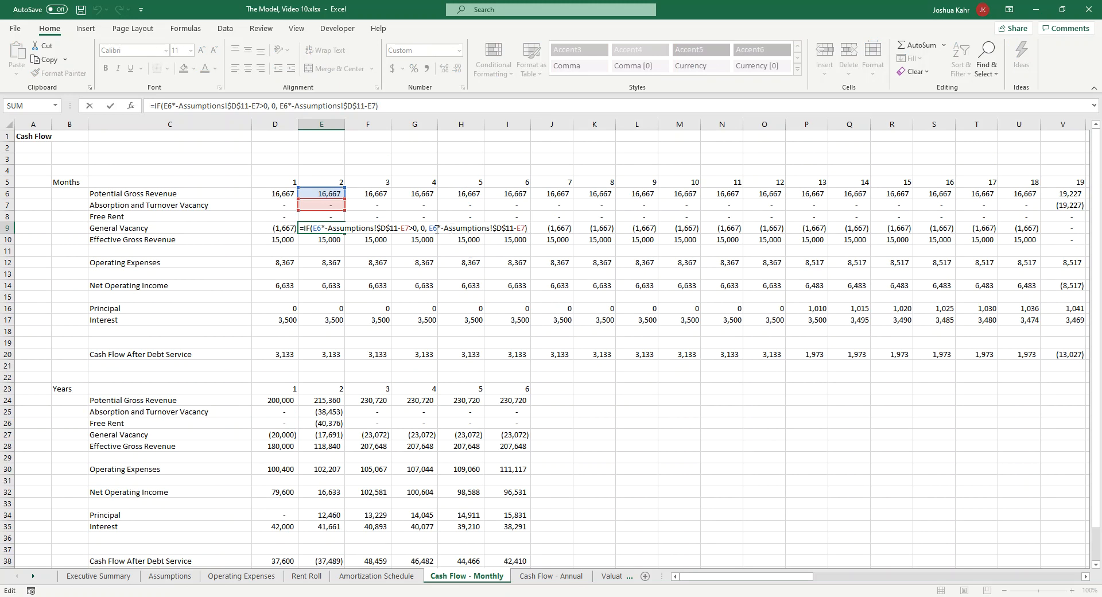
{"action": "key", "text": "Escape"}
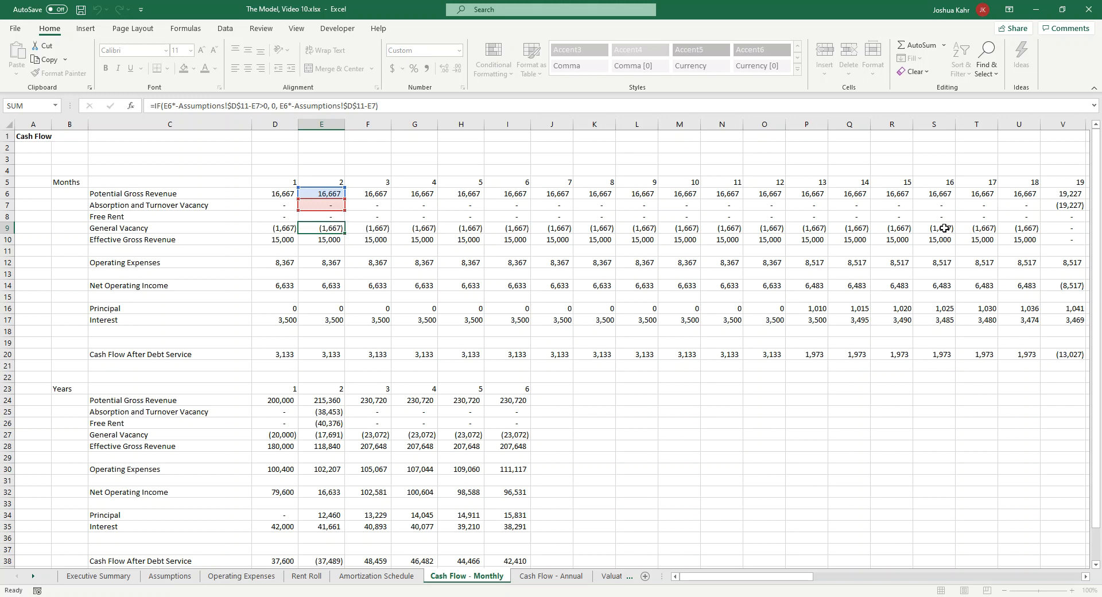
Step: Examine General Vacancy across the year 2 months and the Absorption and Turnover Vacancy in months 19 and 20
{"action": "left_click", "coordinate": [1032, 229]}
{"action": "key", "text": "Right"}
{"action": "key", "text": "Right"}
{"action": "key", "text": "Right"}
{"action": "key", "text": "Left"}
{"action": "key", "text": "Left"}
{"action": "key", "text": "Left"}
{"action": "key", "text": "Left"}
{"action": "key", "text": "Left"}
{"action": "key", "text": "Left"}
{"action": "key", "text": "Left"}
{"action": "key", "text": "Left"}
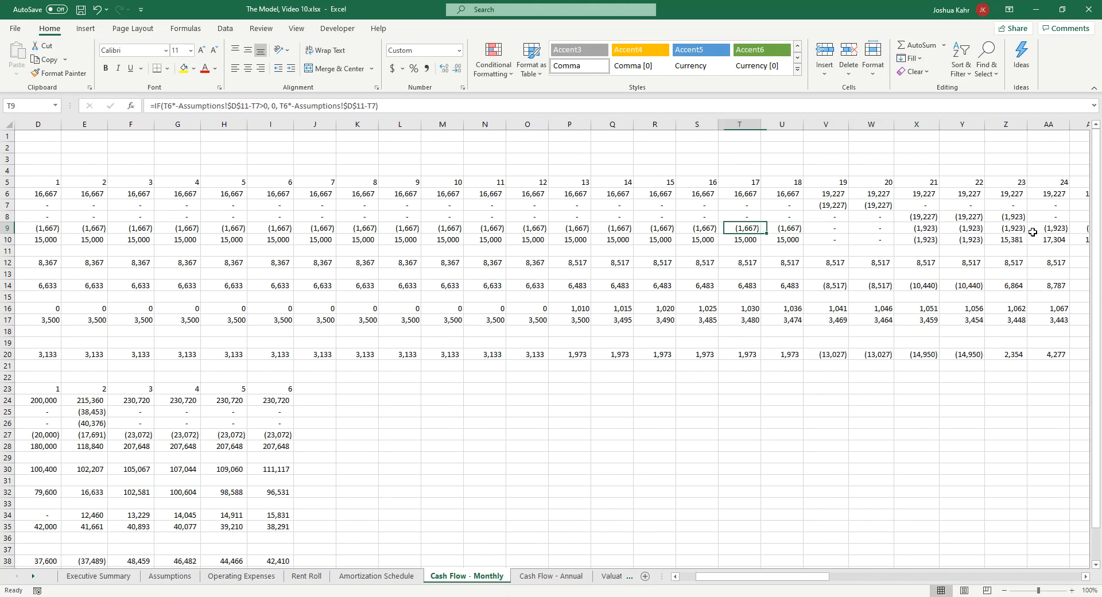
{"action": "key", "text": "Right"}
{"action": "key", "text": "Right"}
{"action": "key", "text": "Right"}
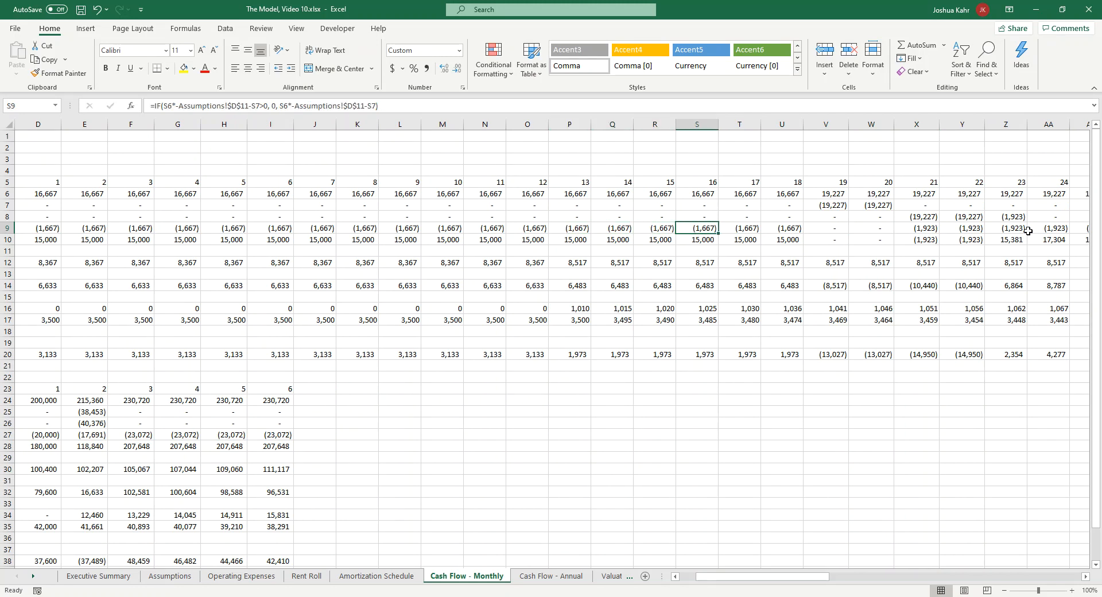
{"action": "left_click_drag", "start_coordinate": [838, 205], "coordinate": [867, 204]}
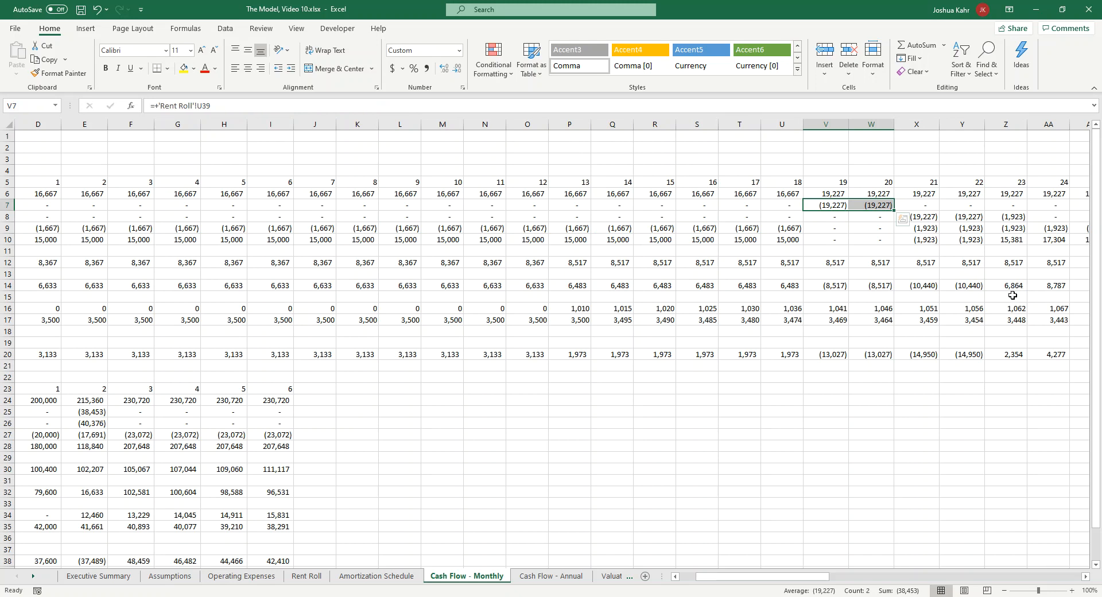
Step: Check year 2's Absorption and Turnover Vacancy and General Vacancy cells on the Cash Flow - Annual sheet
{"action": "left_click", "coordinate": [560, 576]}
{"action": "left_click", "coordinate": [487, 308]}
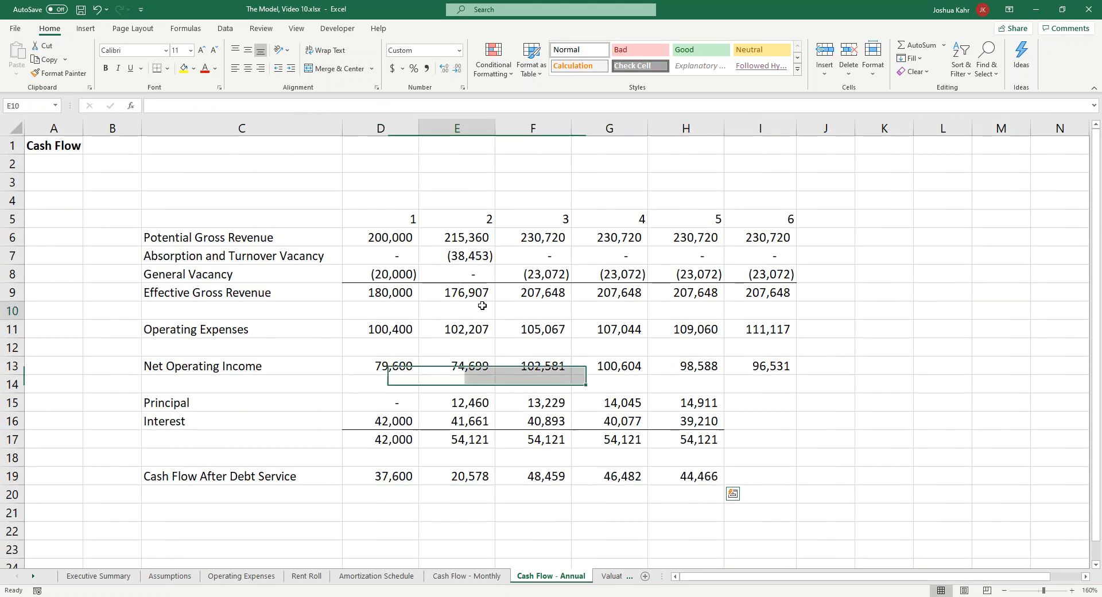
{"action": "left_click", "coordinate": [474, 260]}
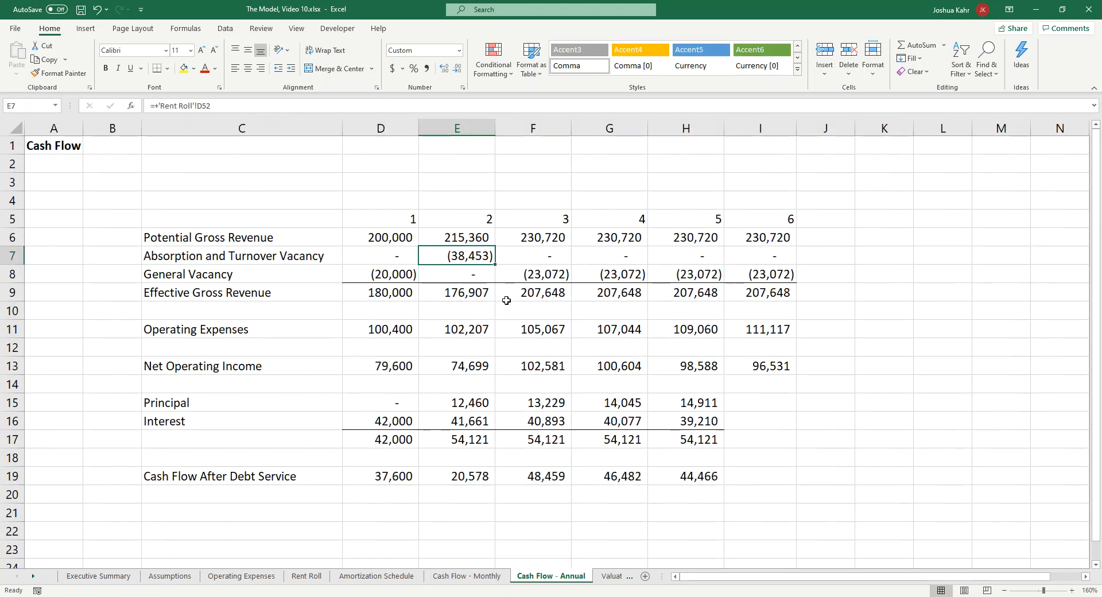
{"action": "left_click", "coordinate": [473, 273]}
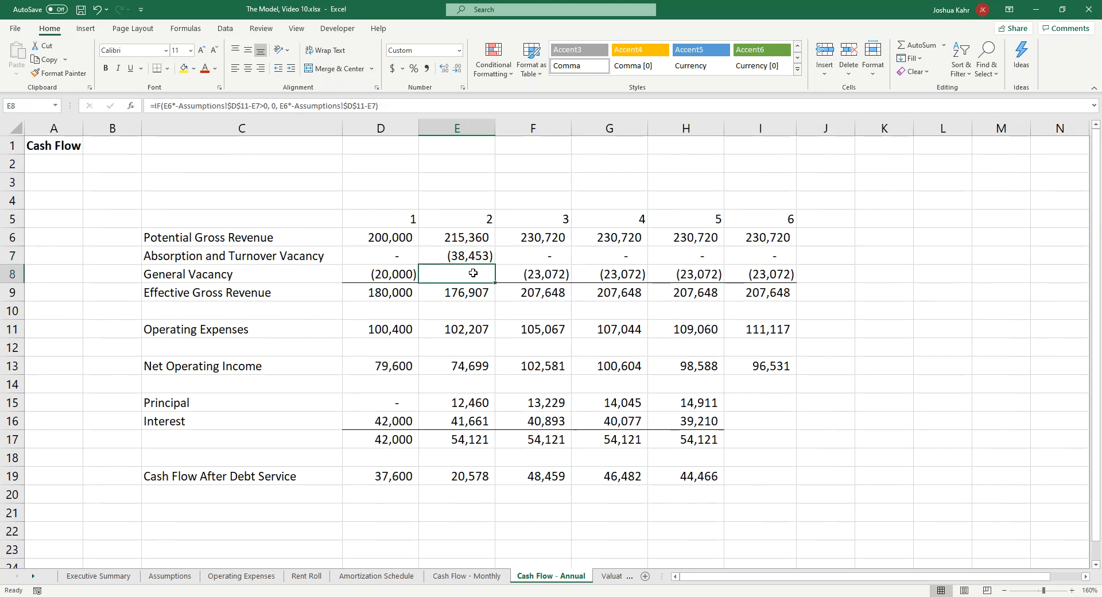
{"action": "left_click", "coordinate": [477, 256]}
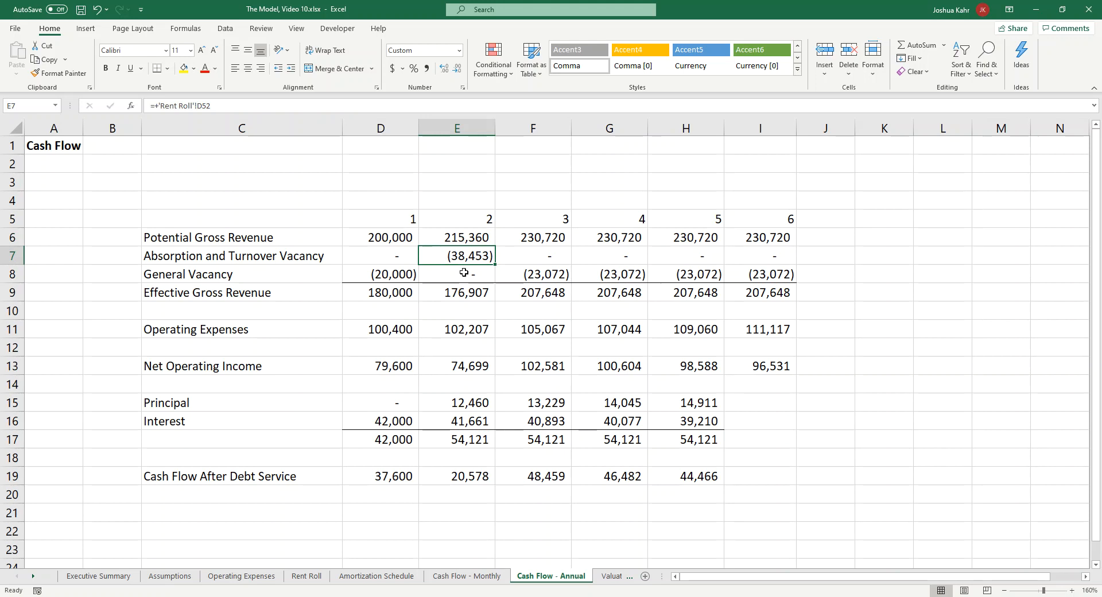
{"action": "left_click", "coordinate": [473, 274]}
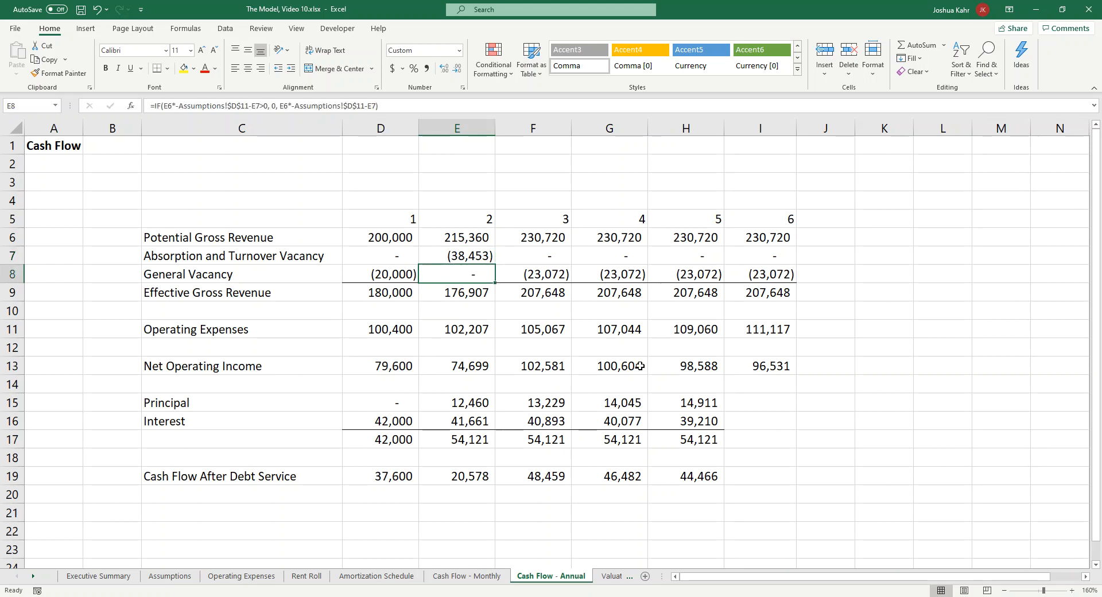
Step: Examine the monthly absorption vacancy in V7:W7 and General Vacancy in X9:Z9 on Cash Flow - Monthly
{"action": "left_click", "coordinate": [495, 577]}
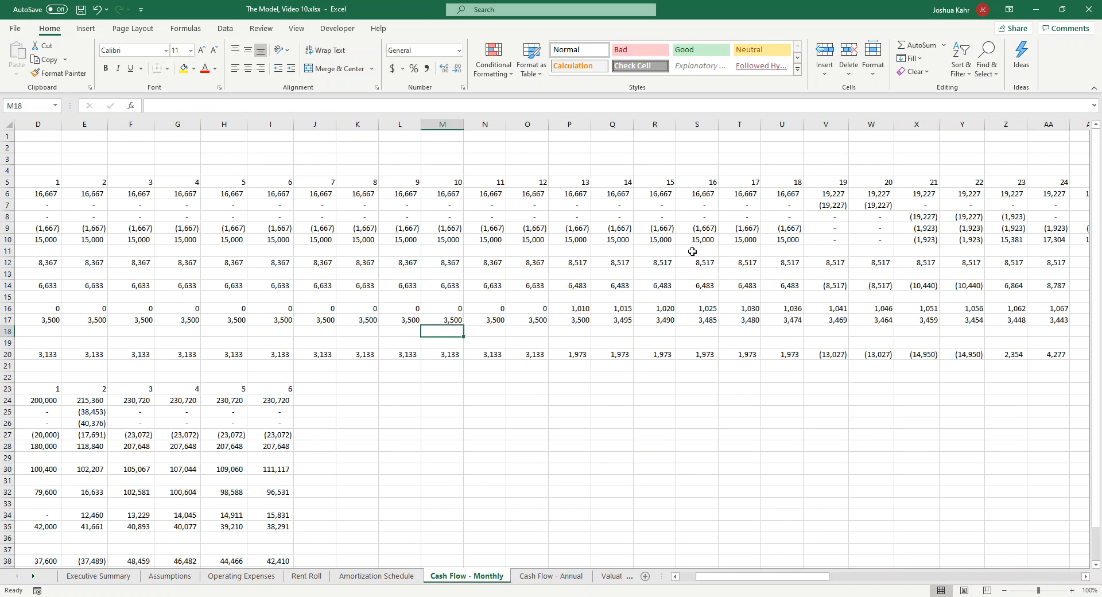
{"action": "left_click_drag", "start_coordinate": [825, 205], "coordinate": [888, 206]}
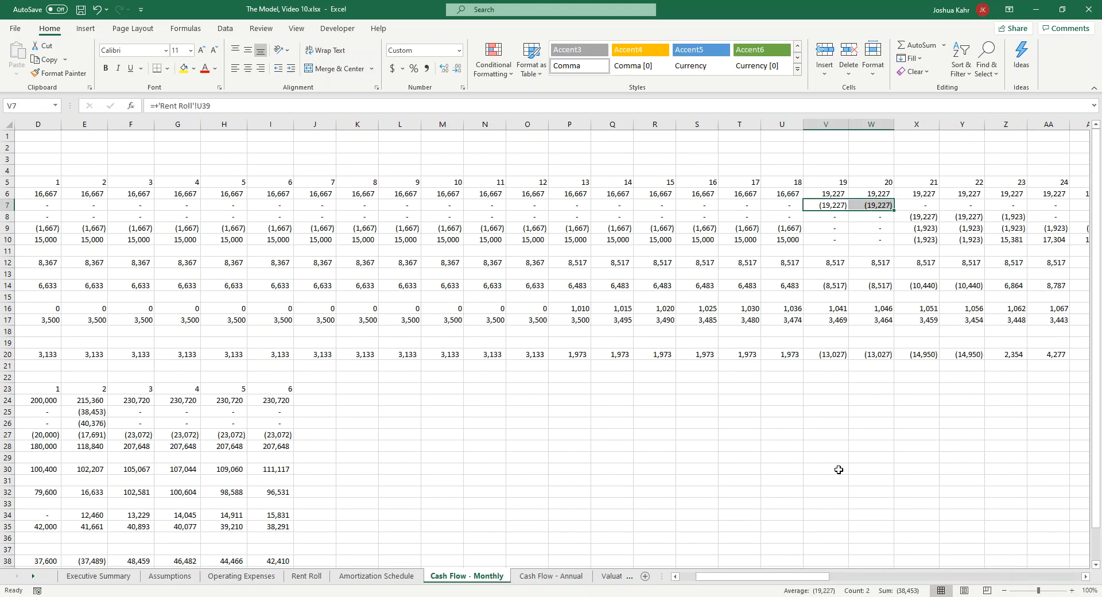
{"action": "left_click_drag", "start_coordinate": [922, 240], "coordinate": [1025, 237]}
{"action": "left_click", "coordinate": [923, 229]}
{"action": "left_click_drag", "start_coordinate": [923, 229], "coordinate": [1014, 230]}
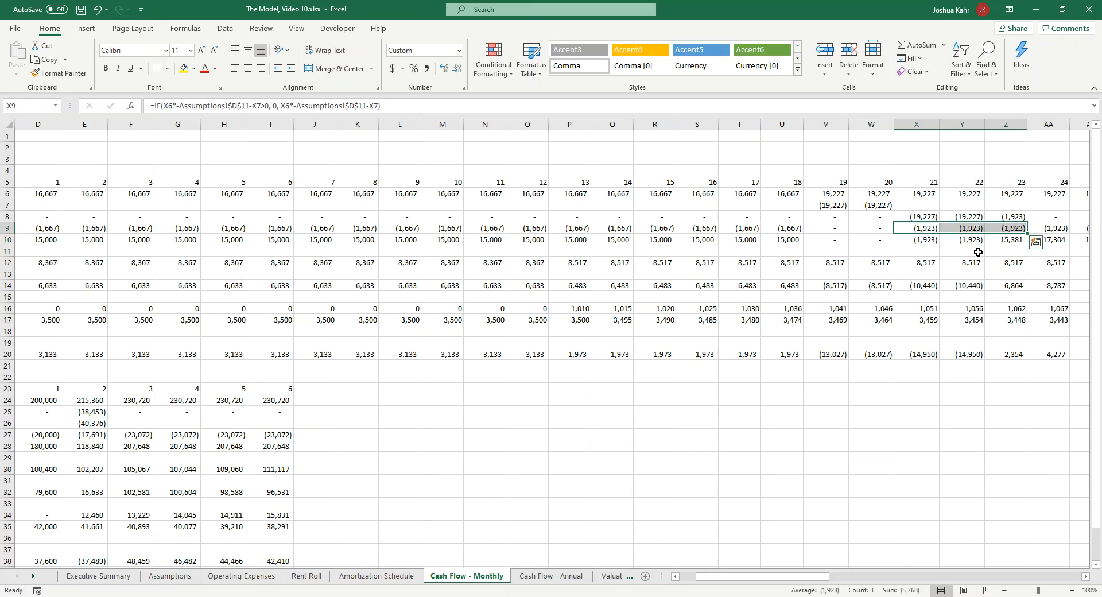
Step: Compare the annual General Vacancy formula in E8 of Cash Flow - Annual with the month 21 formula in X9 of Cash Flow - Monthly
{"action": "left_click", "coordinate": [556, 576]}
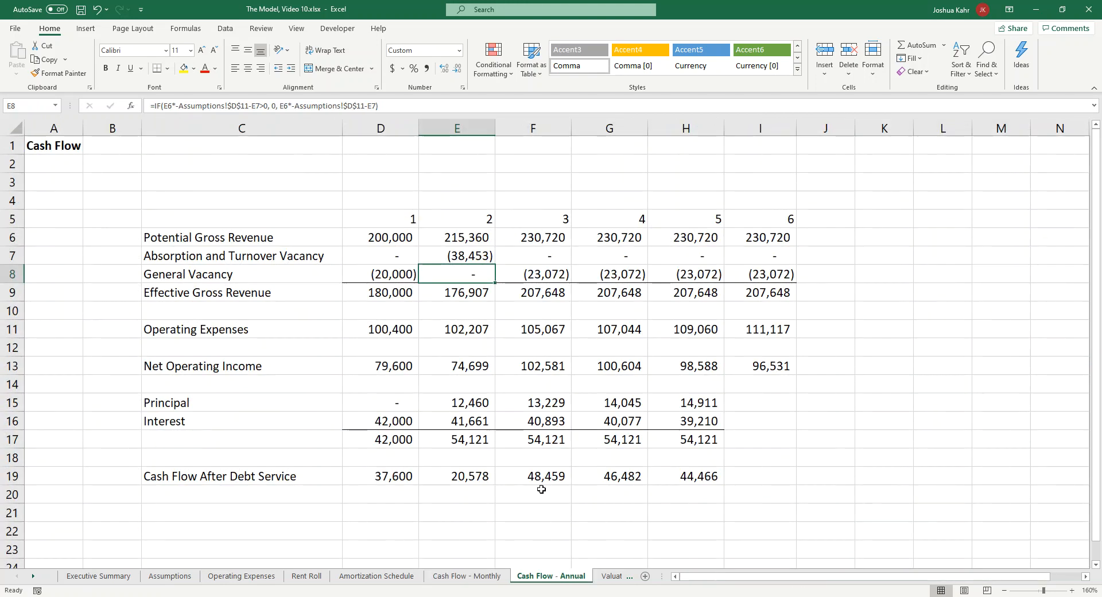
{"action": "double_click", "coordinate": [480, 269]}
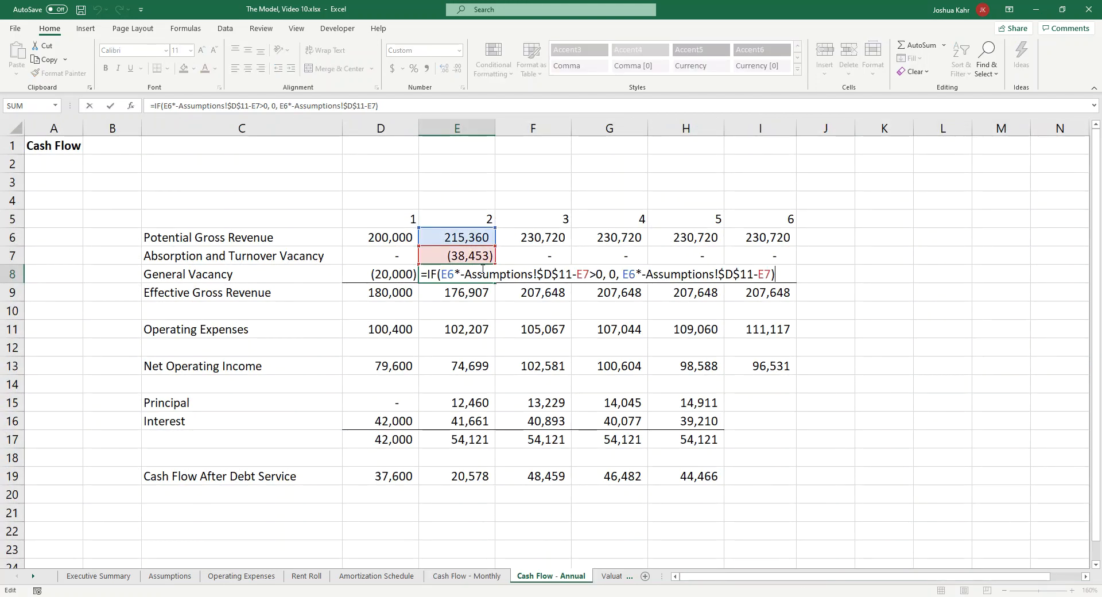
{"action": "key", "text": "Escape"}
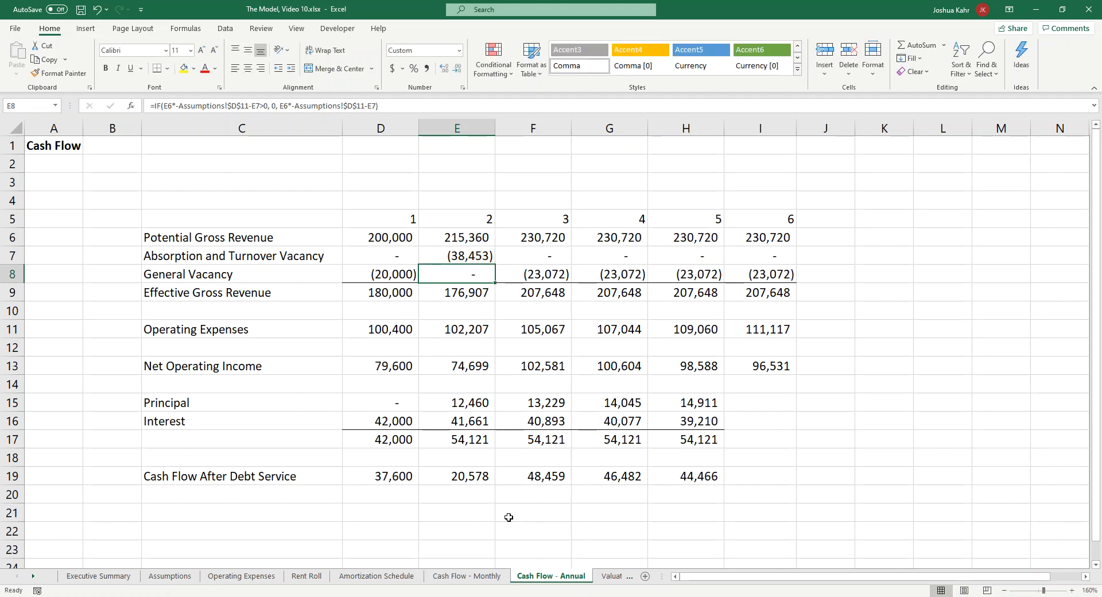
{"action": "left_click", "coordinate": [493, 578]}
{"action": "left_click", "coordinate": [866, 225]}
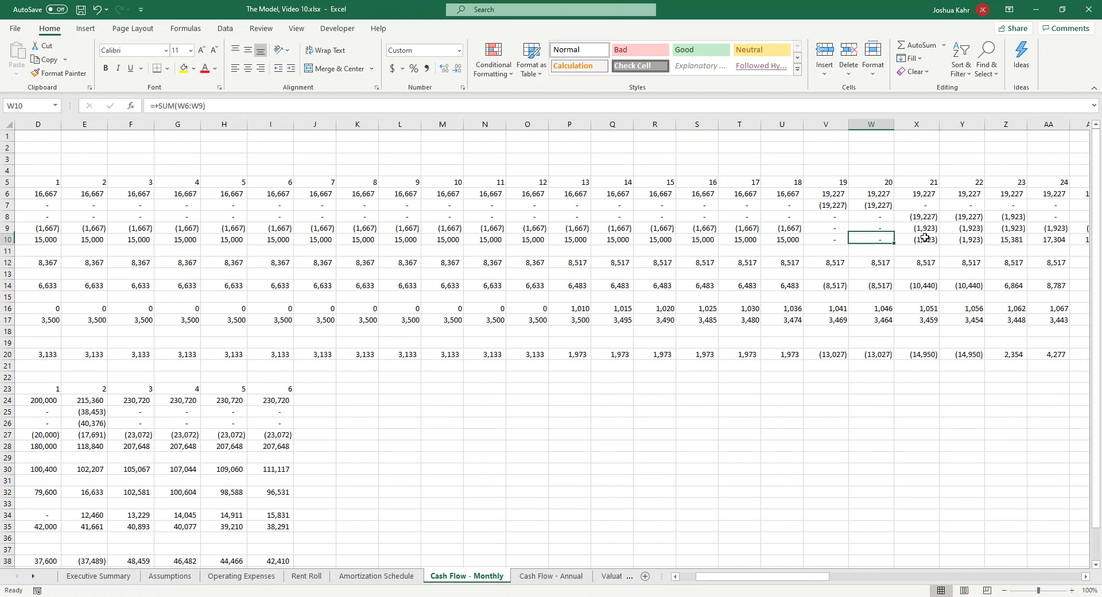
{"action": "key", "text": "Right"}
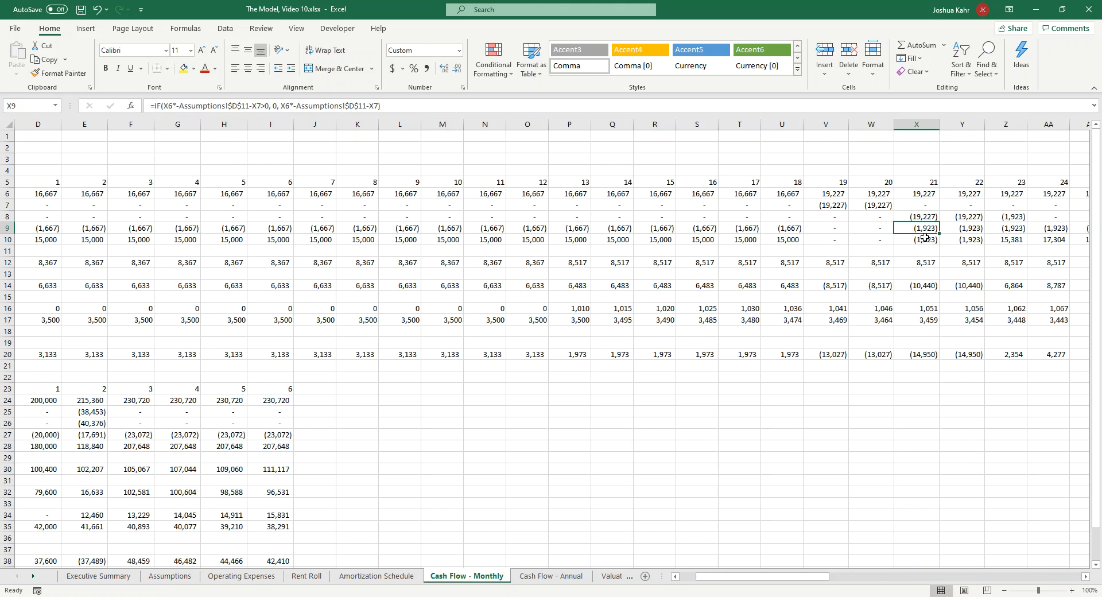
Step: Clear the pasted comparison values below Cash Flow After Debt Service by emptying D40:J42 on Cash Flow - Monthly
{"action": "left_click", "coordinate": [555, 399]}
{"action": "left_click", "coordinate": [412, 482]}
{"action": "key", "text": "Left"}
{"action": "key", "text": "Left"}
{"action": "key", "text": "Left"}
{"action": "key", "text": "Left"}
{"action": "key", "text": "Left"}
{"action": "key", "text": "Left"}
{"action": "key", "text": "Left"}
{"action": "key", "text": "Left"}
{"action": "key", "text": "Left"}
{"action": "key", "text": "Left"}
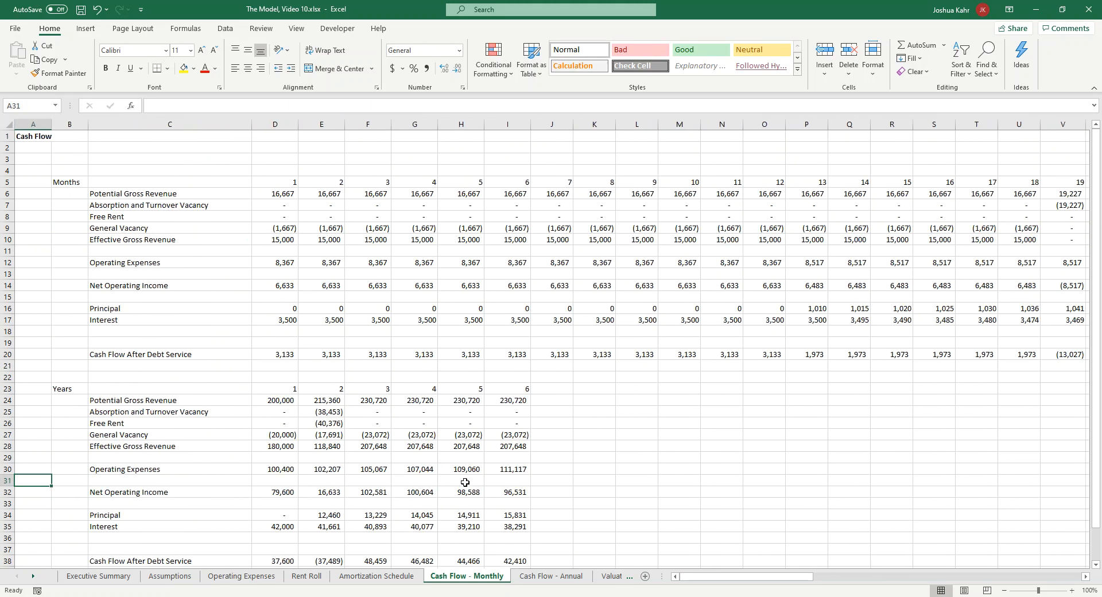
{"action": "scroll", "coordinate": [465, 481], "scroll_direction": "down", "scroll_amount": 2}
{"action": "left_click", "coordinate": [277, 517]}
{"action": "left_click_drag", "start_coordinate": [276, 516], "coordinate": [543, 528]}
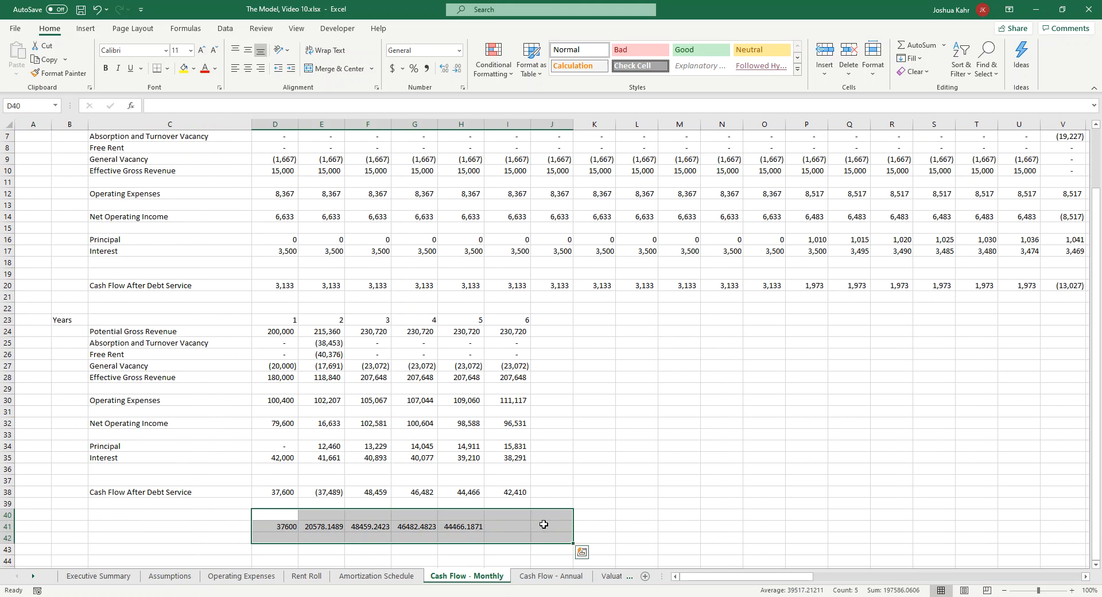
{"action": "key", "text": "Delete"}
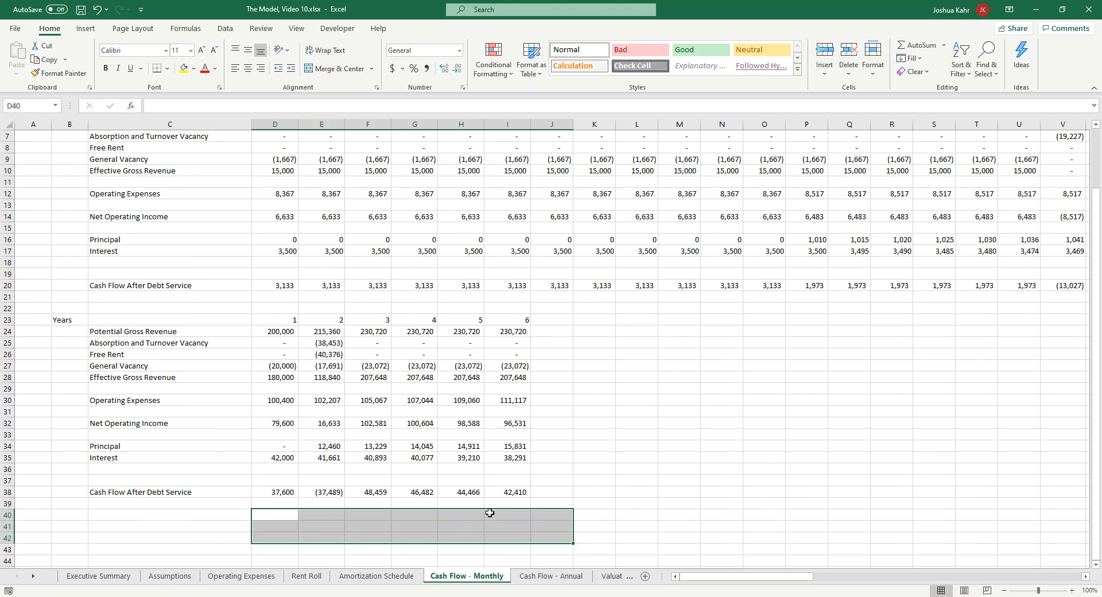
Step: Review the Cash Flow - Annual, Valuation at Sale and Return Analysis sheets, and return to Cash Flow - Monthly
{"action": "left_click", "coordinate": [532, 577]}
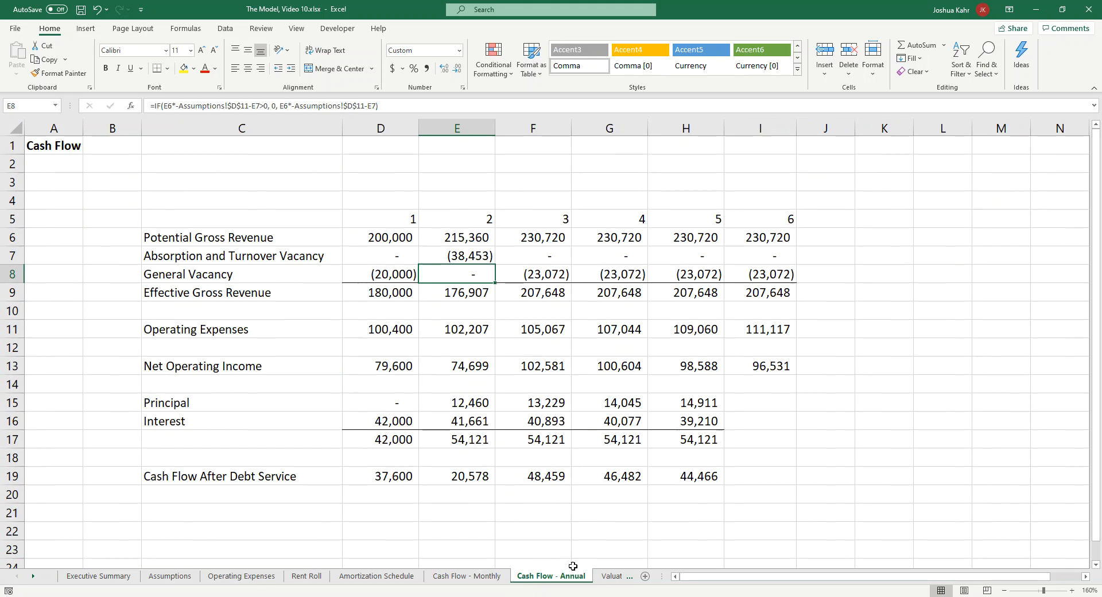
{"action": "left_click", "coordinate": [612, 576]}
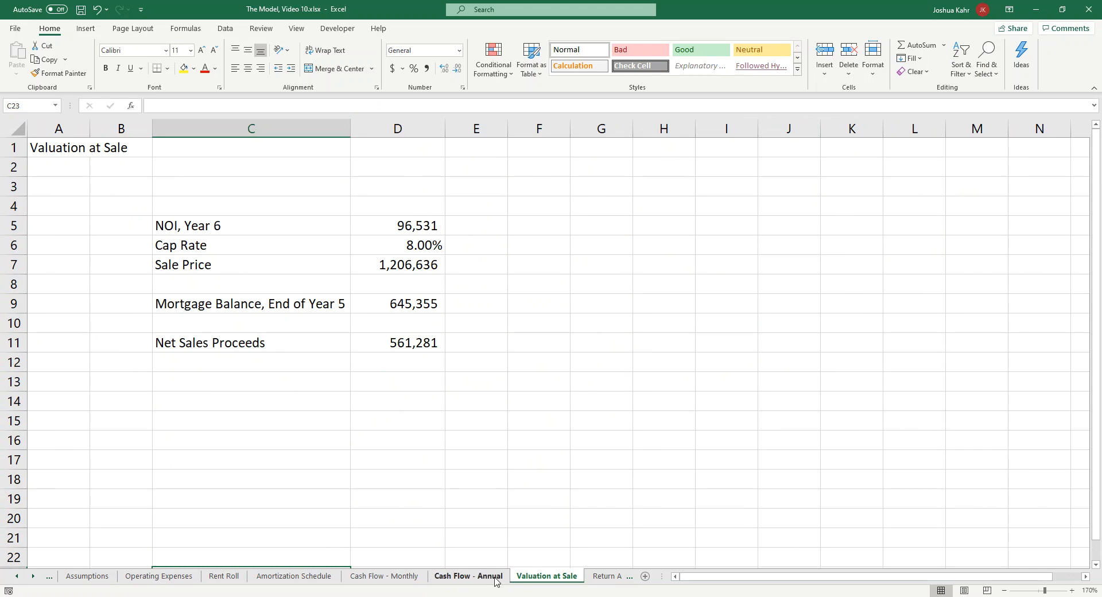
{"action": "left_click", "coordinate": [597, 577]}
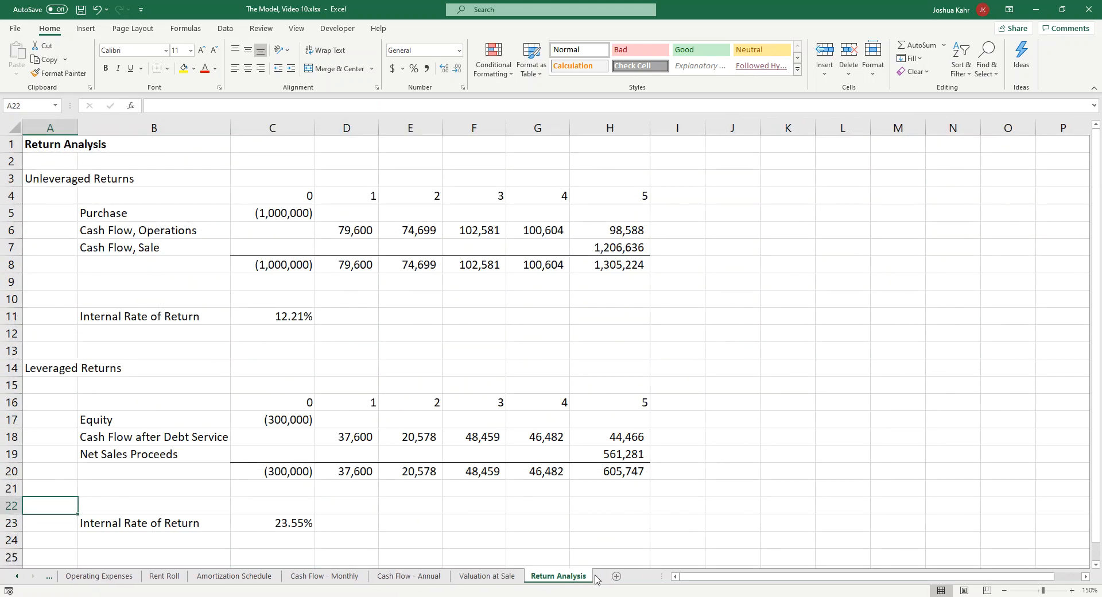
{"action": "left_click", "coordinate": [485, 581]}
{"action": "left_click", "coordinate": [407, 580]}
{"action": "left_click", "coordinate": [325, 577]}
{"action": "left_click", "coordinate": [425, 482]}
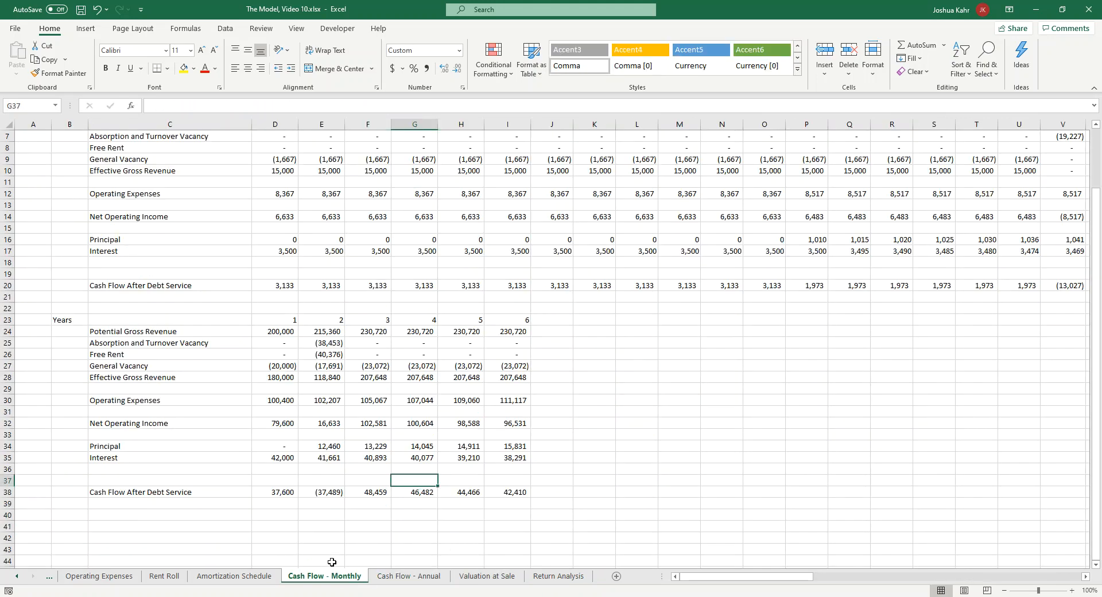
Step: Show the Executive Summary sheet at the start of the workbook
{"action": "left_click", "coordinate": [16, 576]}
{"action": "left_click", "coordinate": [16, 576]}
{"action": "left_click", "coordinate": [16, 577]}
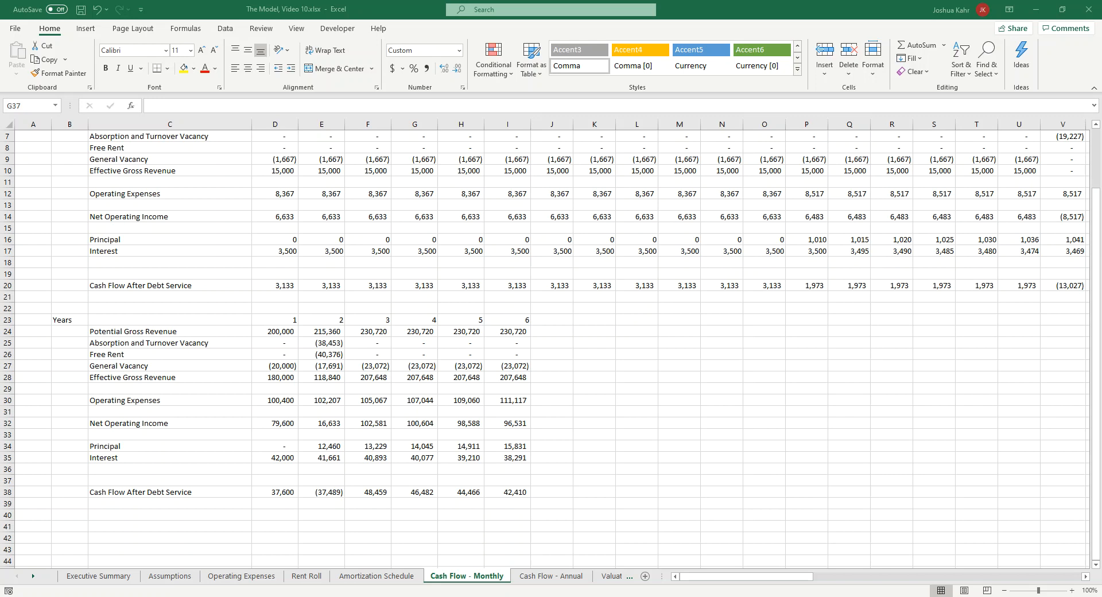
{"action": "left_click", "coordinate": [113, 578]}
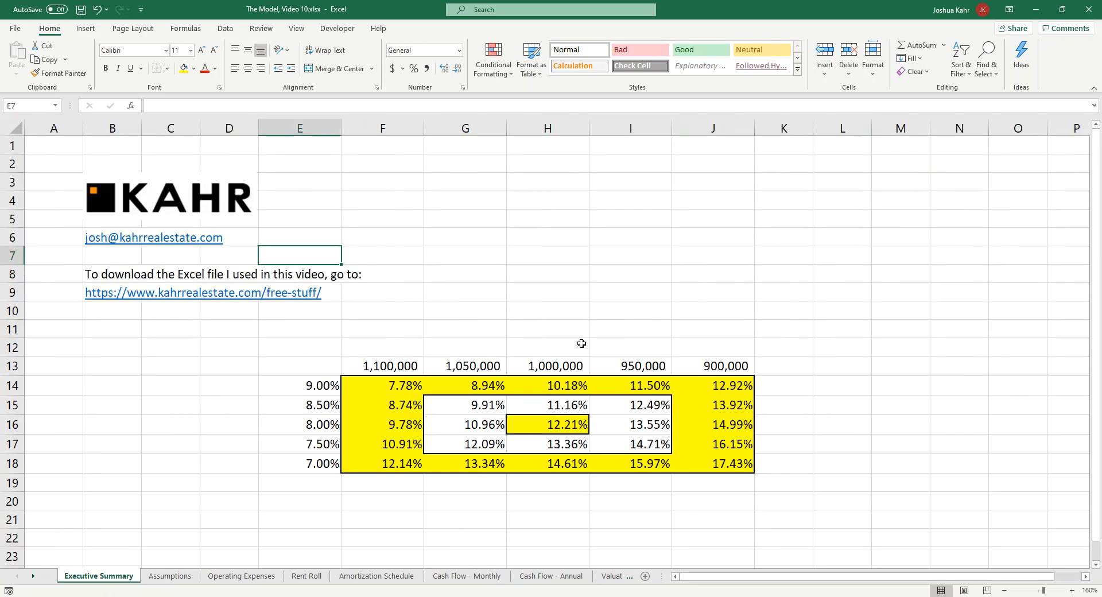